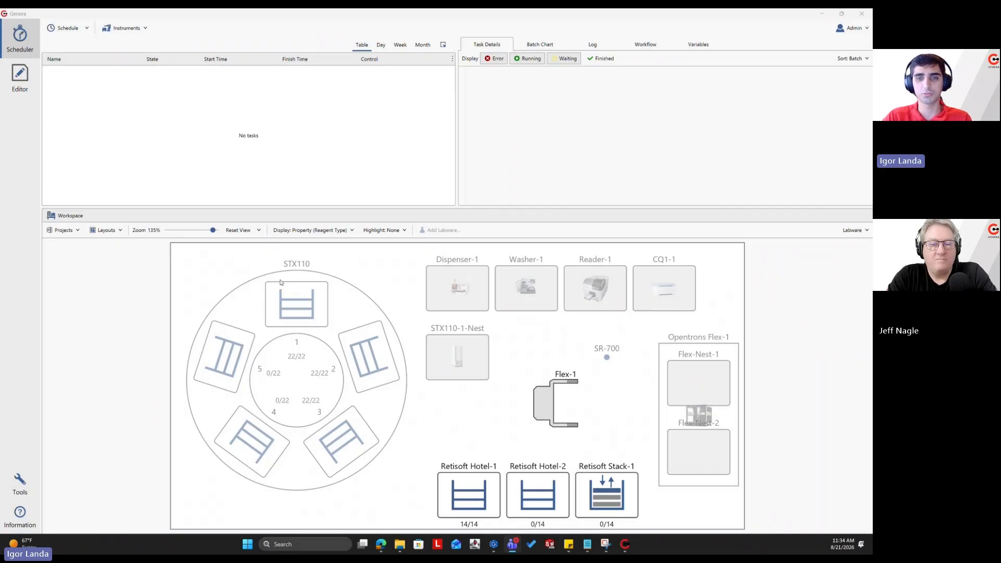
- Show the plates stored in Retisoft Hotel-1 and open the workspace's project definitions in the editor
left_click(468, 489)
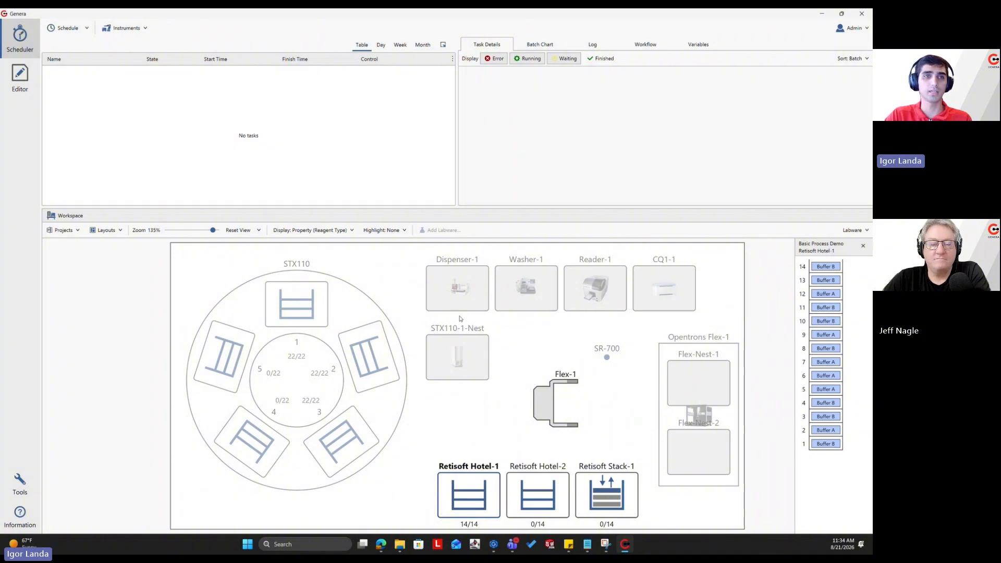
left_click(34, 82)
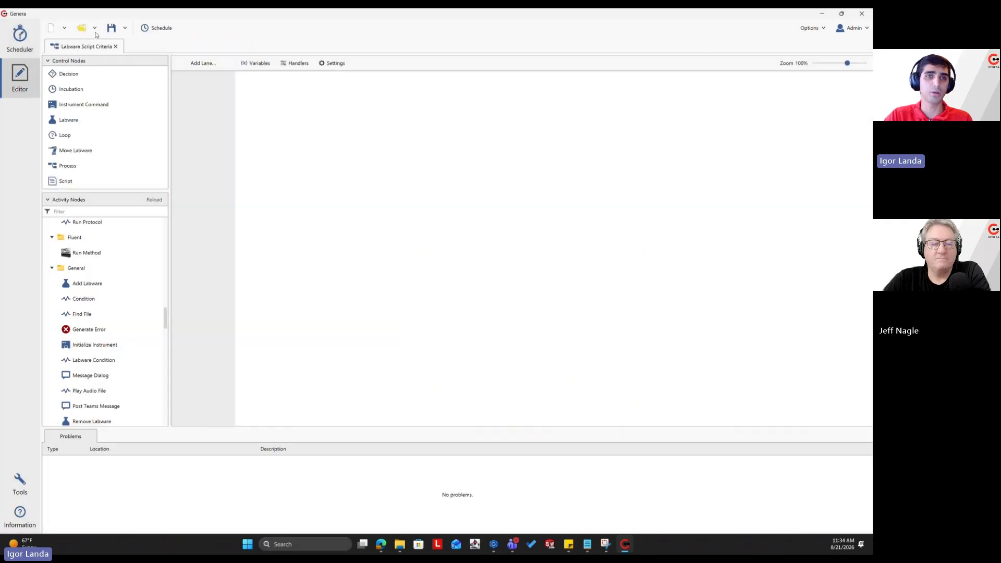
left_click(86, 28)
left_click(104, 81)
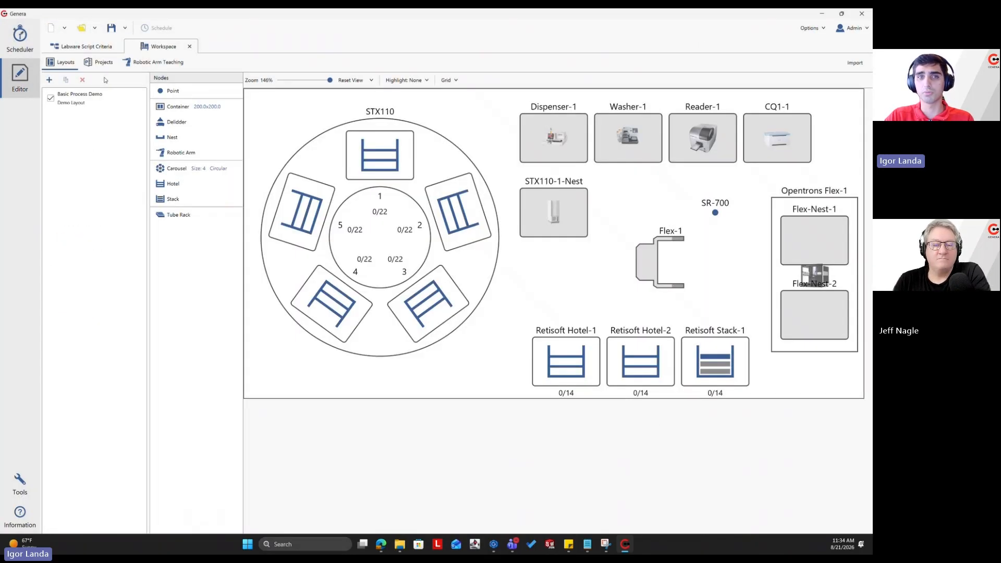
left_click(103, 67)
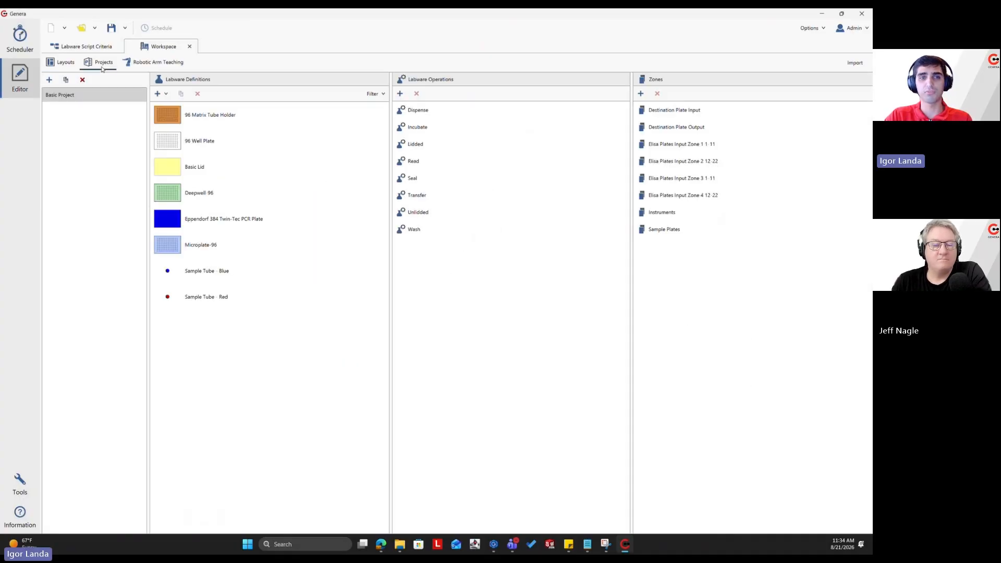
- Examine the Reagent Type labware property and its predefined values in the Microplate-96 definition
double_click(215, 245)
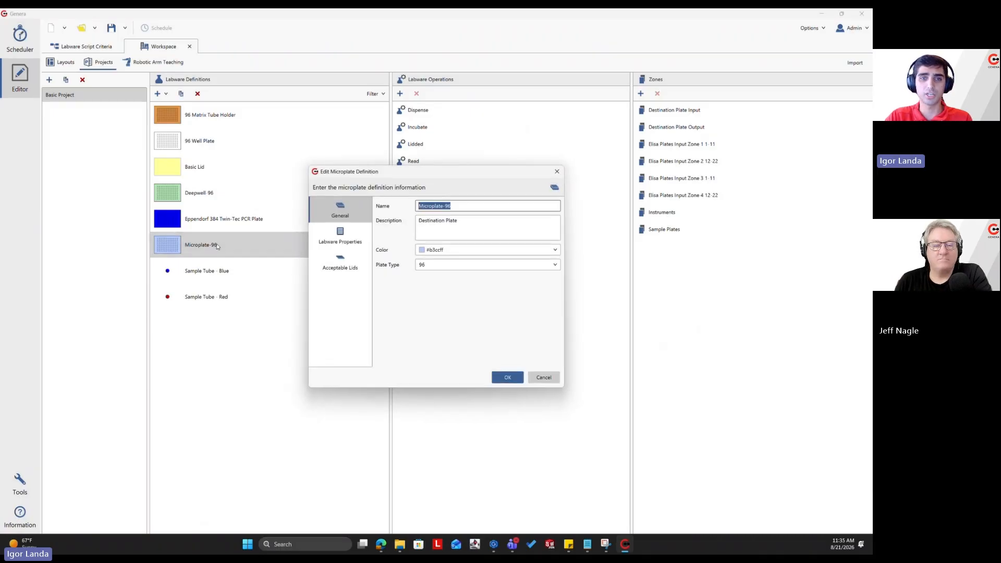
left_click(331, 232)
left_click(390, 233)
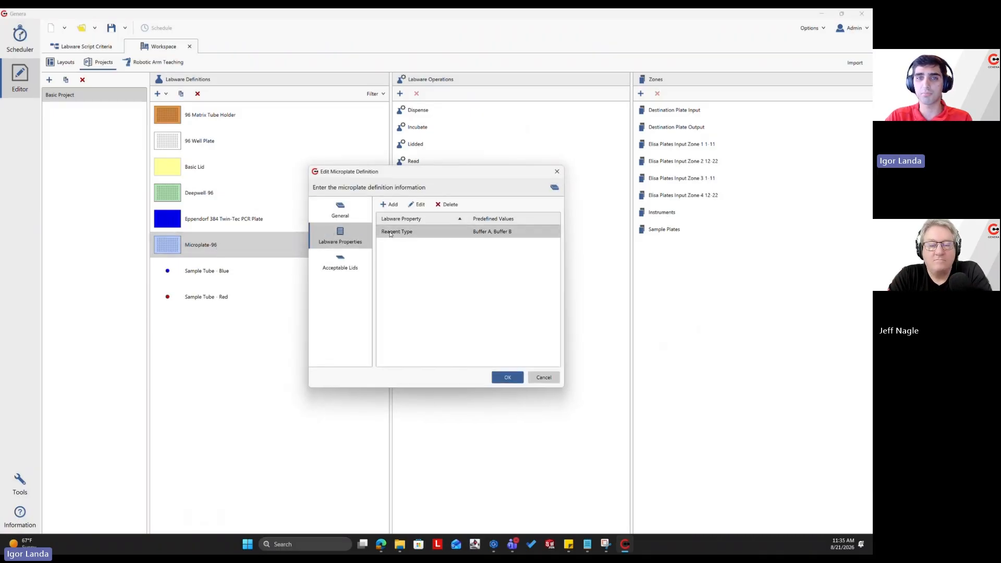
double_click(390, 233)
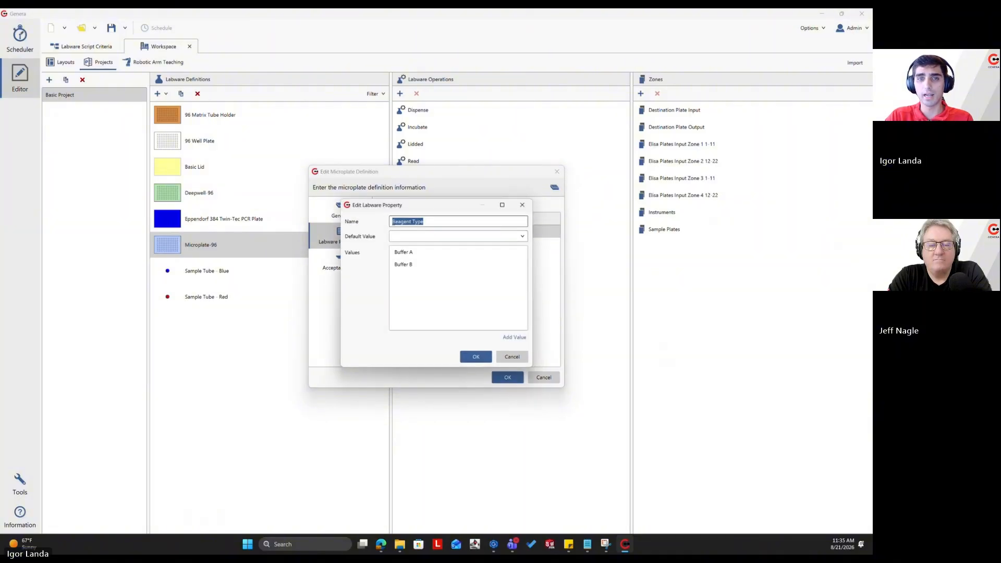
left_click(403, 252)
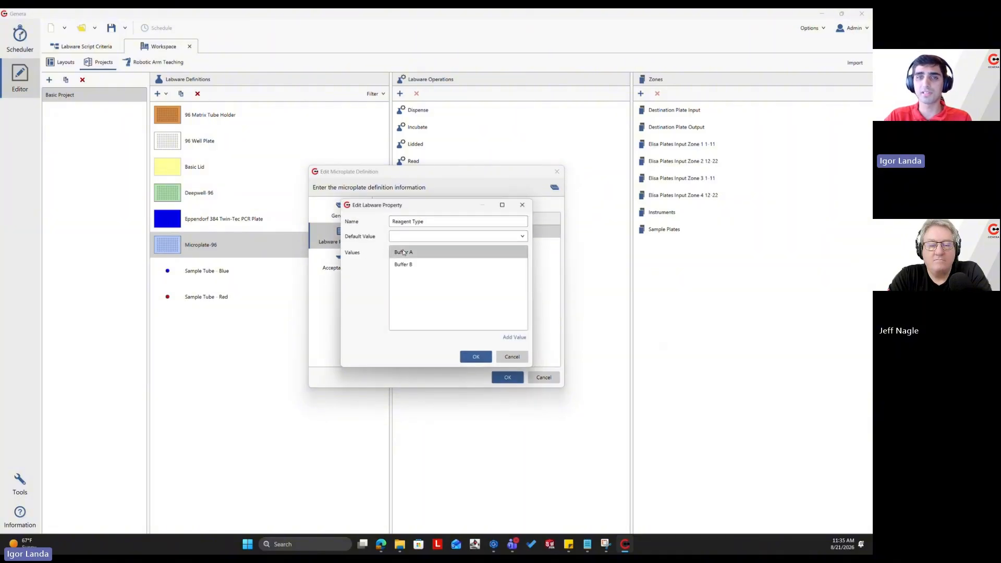
left_click(404, 267)
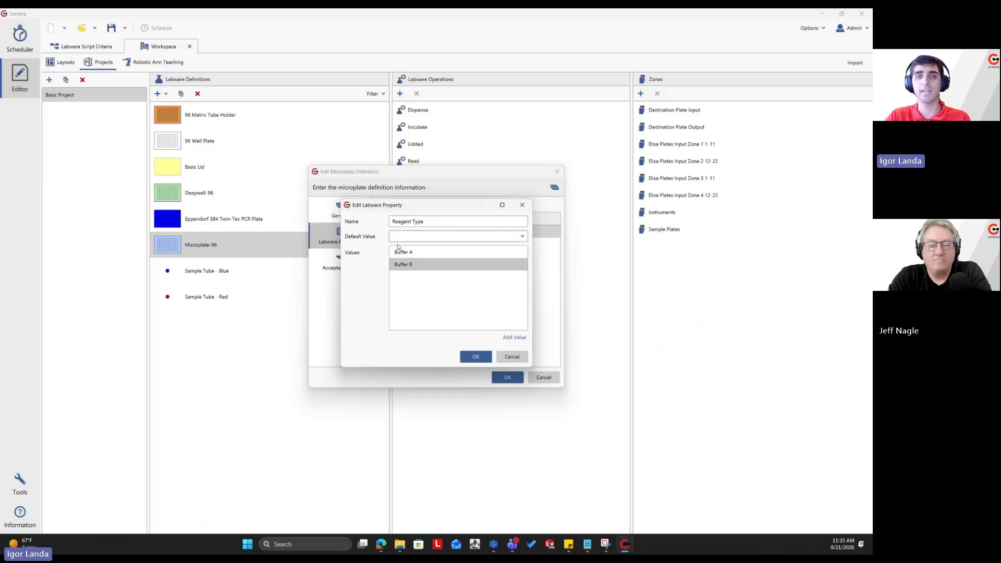
left_click(473, 356)
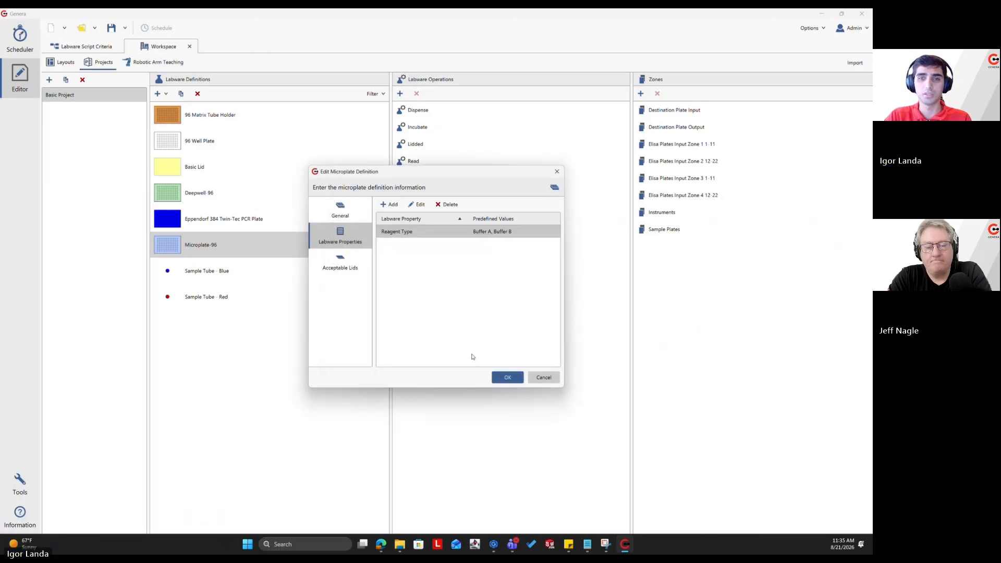
left_click(508, 377)
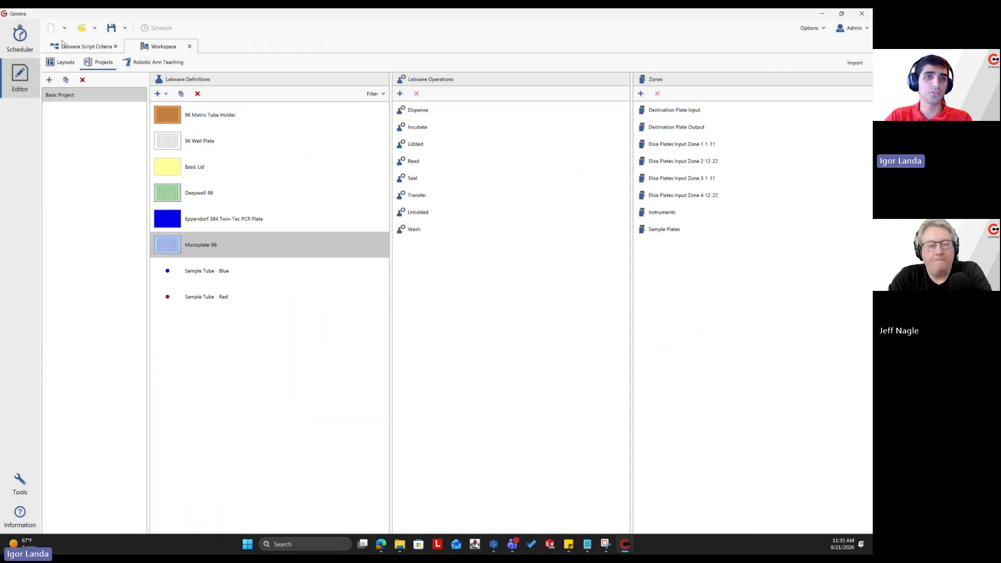
- Add a lane with the description Microplate to the Labware Script Criteria process
left_click(63, 46)
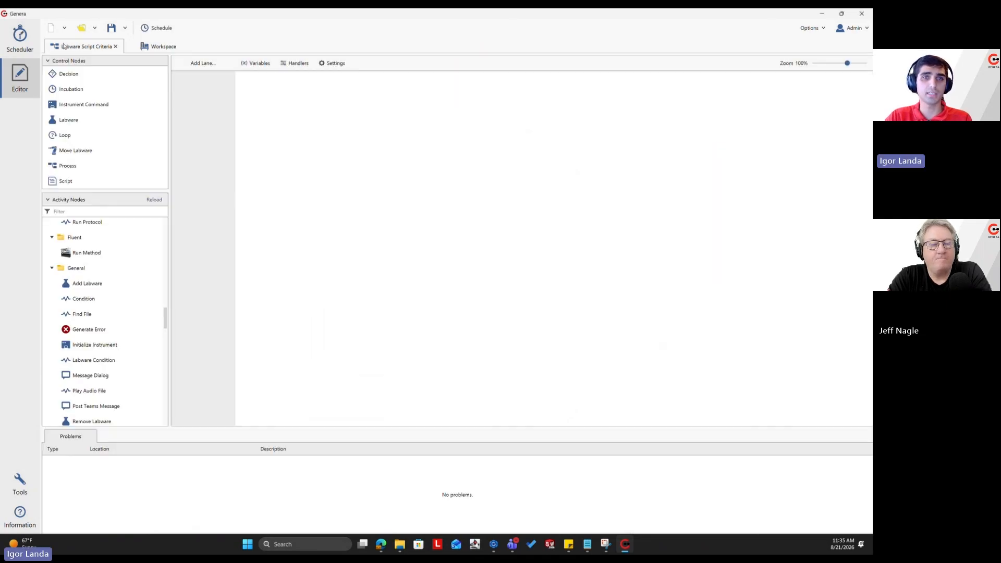
left_click(201, 62)
left_click_drag(323, 167, 498, 166)
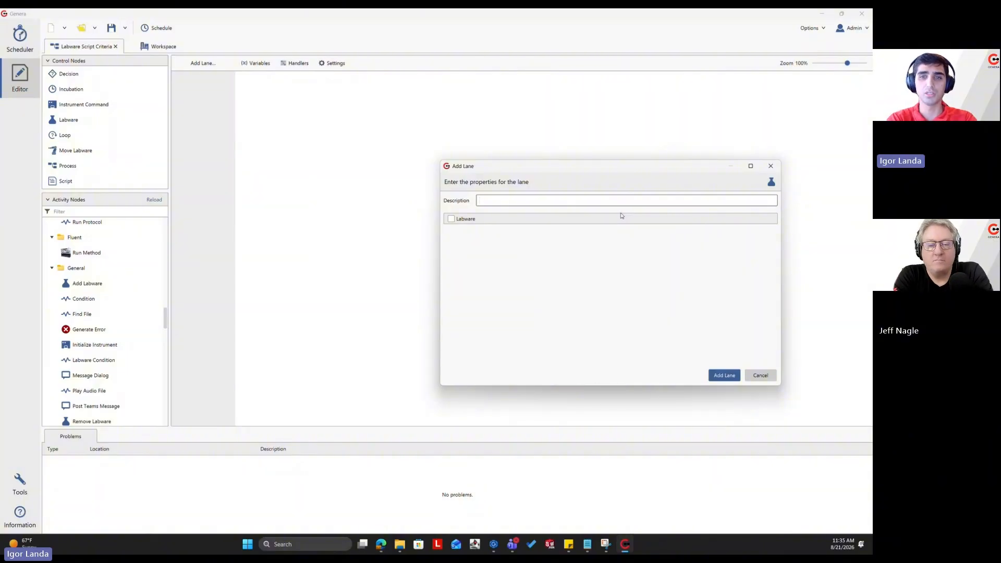
type("La")
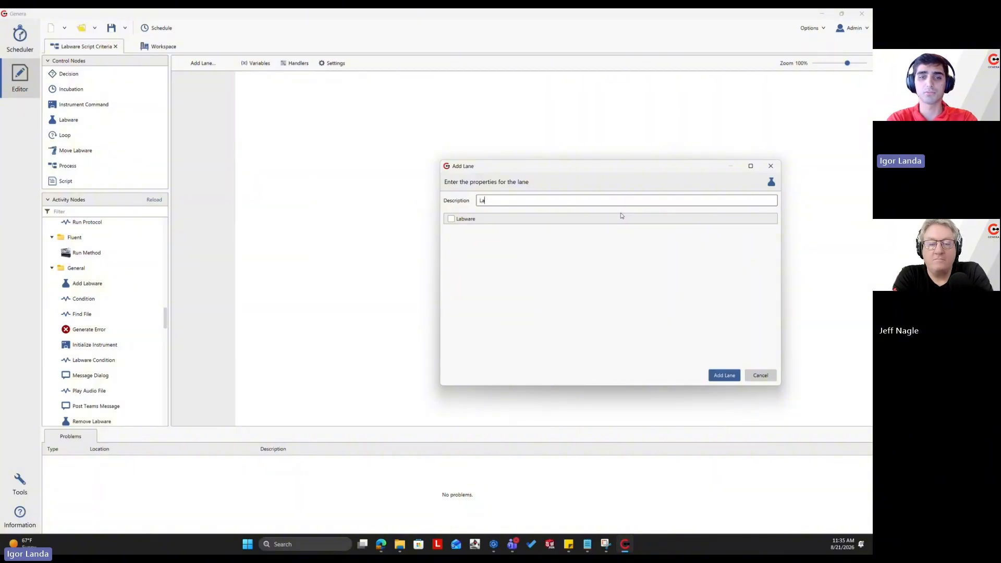
key("BackSpace")
key("BackSpace")
type("M")
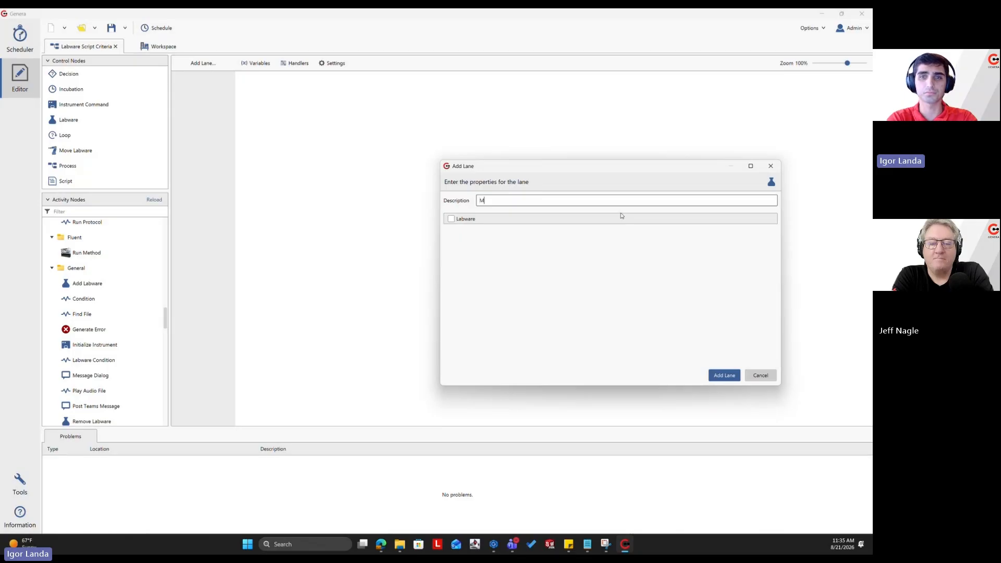
type("icroplate")
key("Return")
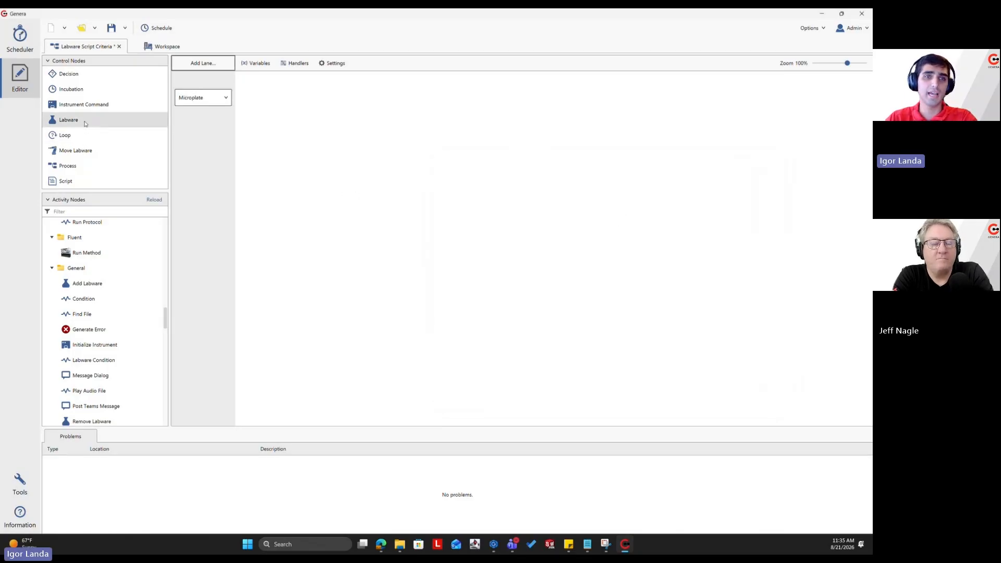
- Add a labware node to the Microplate lane, with Retisoft Hotel-1 as its location and Microplate-96 as its labware definition
left_click_drag(79, 122, 249, 102)
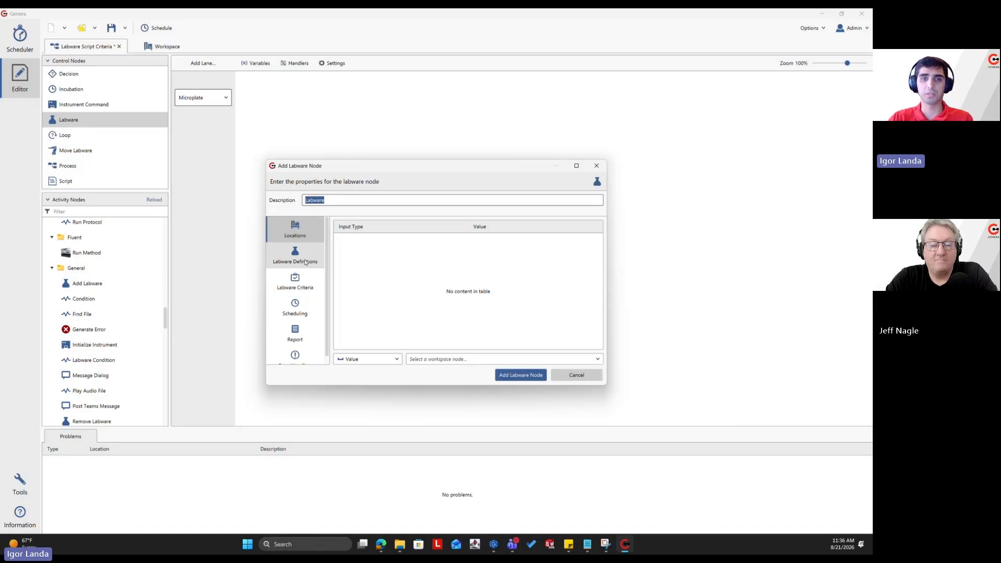
left_click(532, 378)
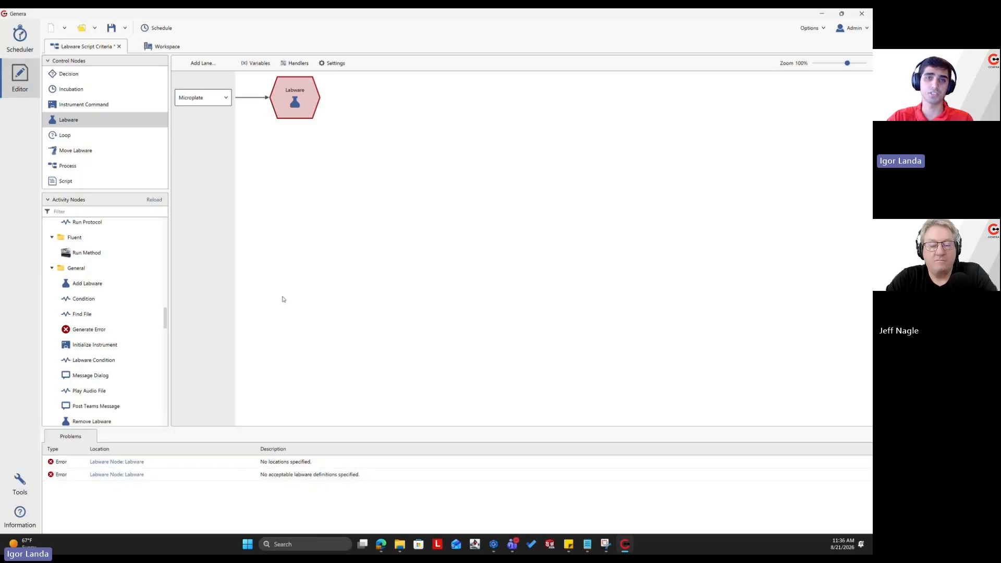
double_click(295, 92)
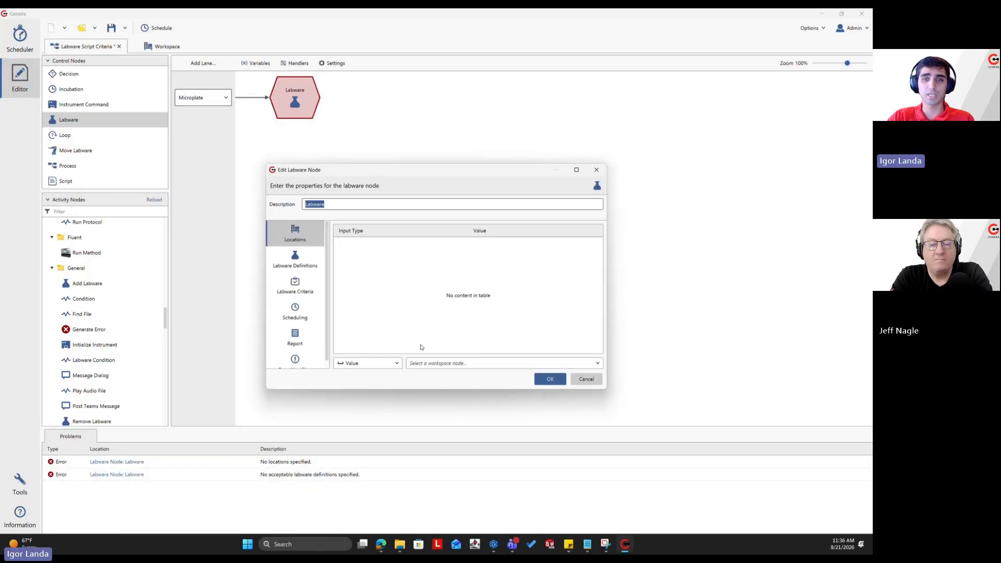
left_click(428, 364)
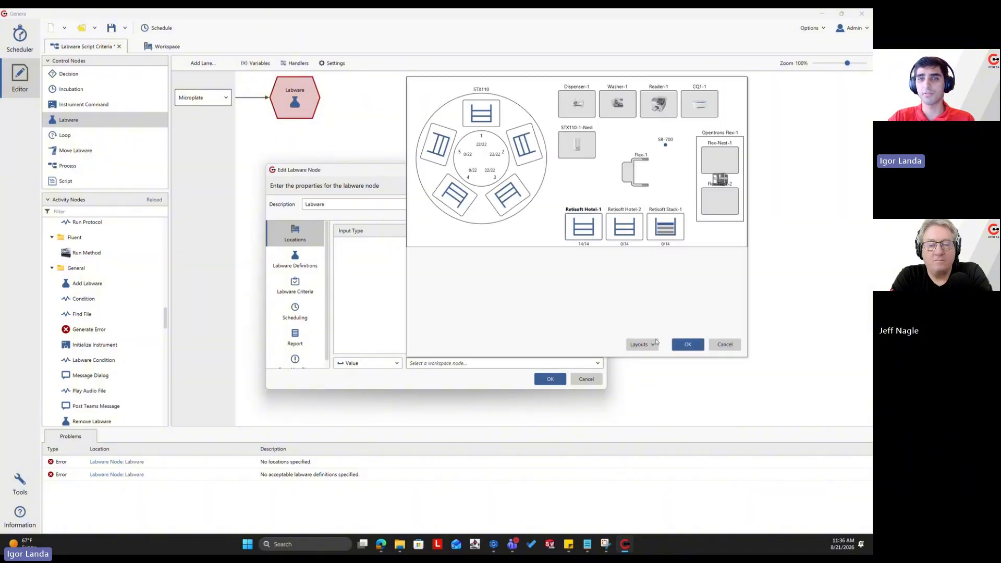
left_click(688, 346)
left_click(293, 259)
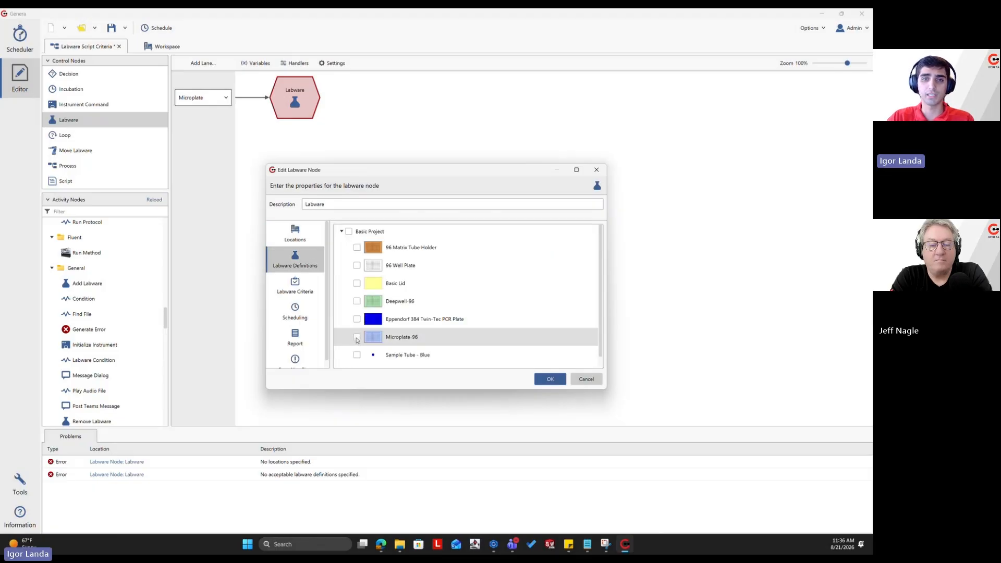
left_click(357, 337)
- Try the labware node's lid criterion with the options Not Lidded and Lidded, and disable it again
left_click(293, 289)
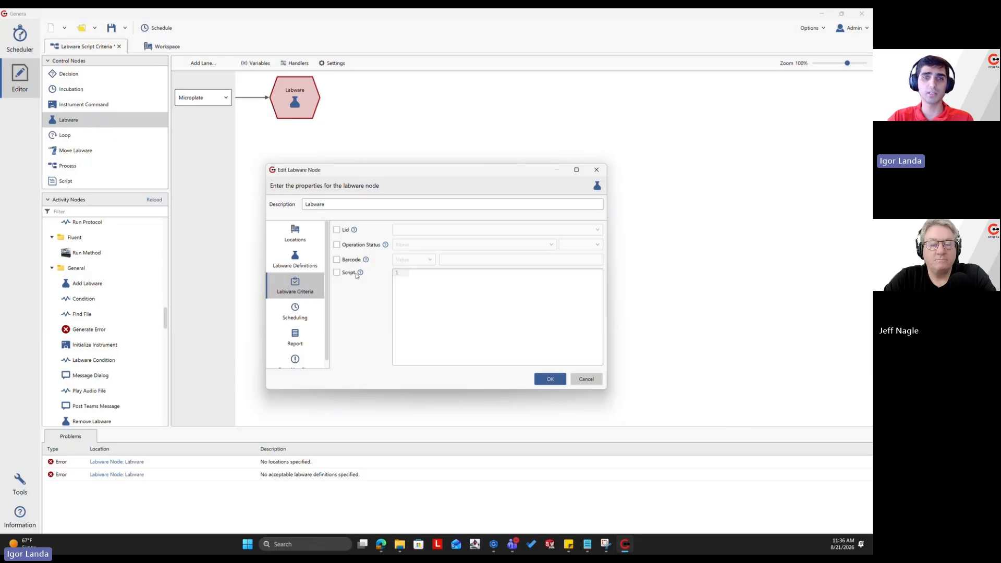
mouse_move(354, 231)
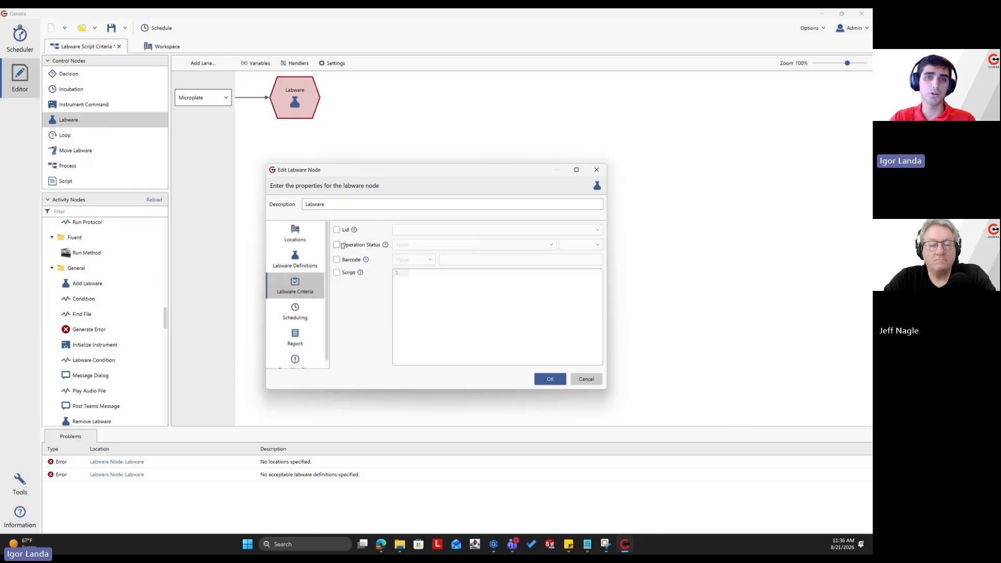
left_click(345, 231)
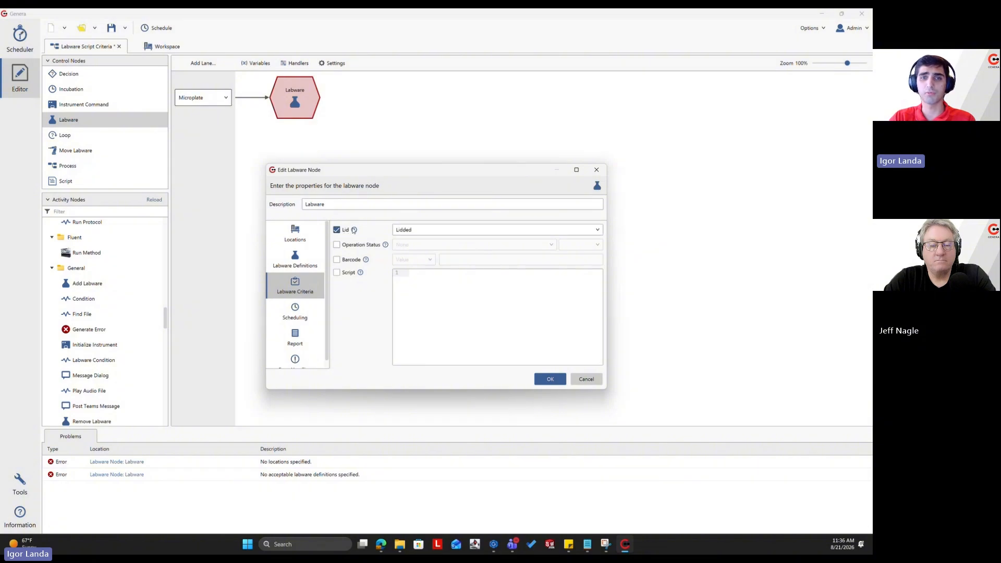
left_click(412, 230)
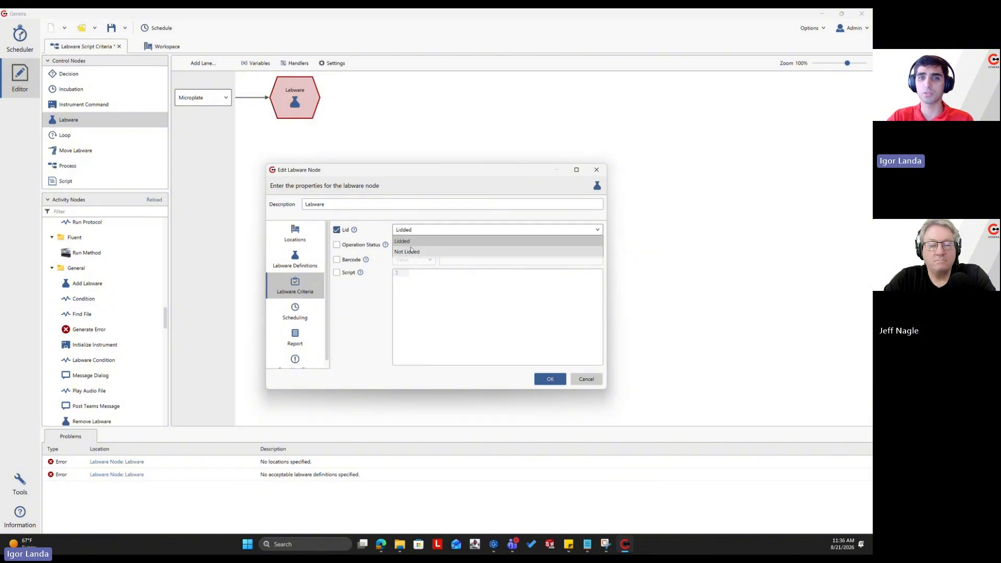
left_click(411, 253)
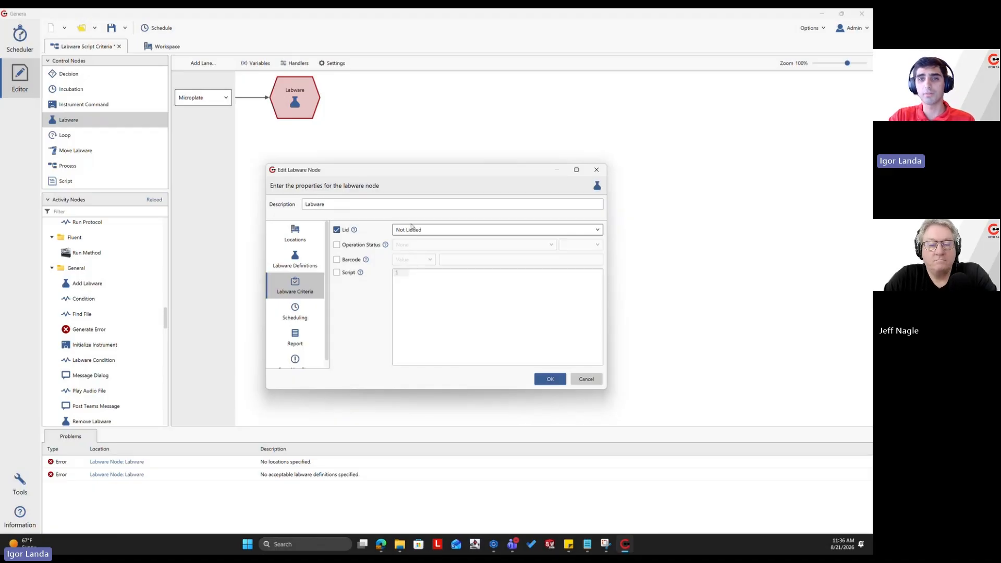
left_click(415, 229)
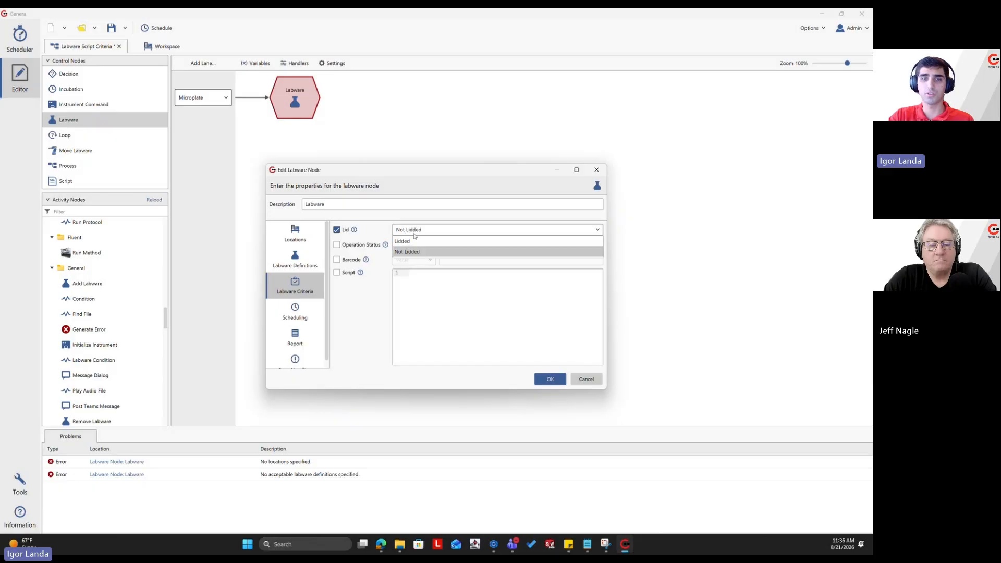
left_click(411, 241)
left_click(347, 230)
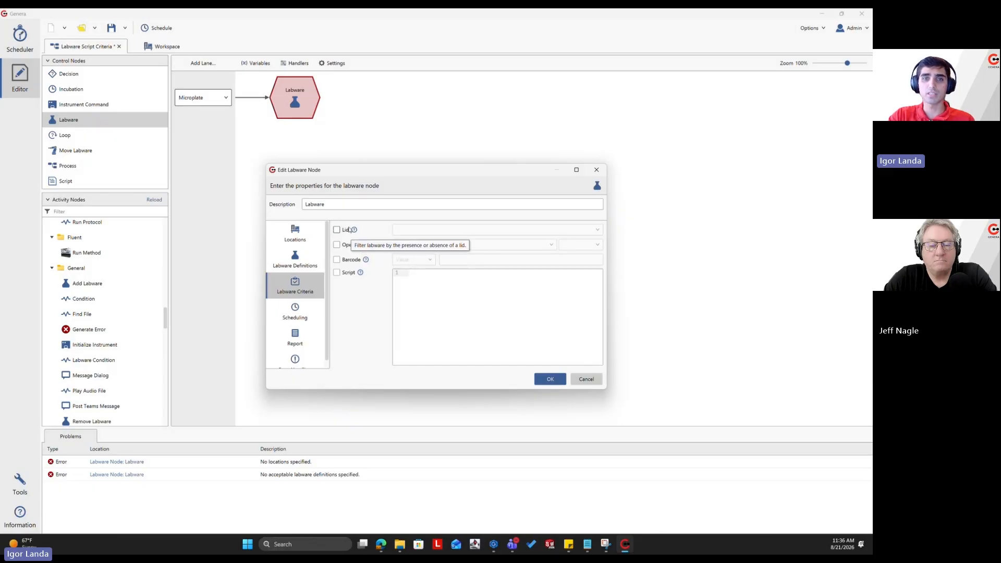
- Enable the labware node's operation status criterion, try Read and Incubate with the status Completed, and set the operation back to None
left_click(349, 245)
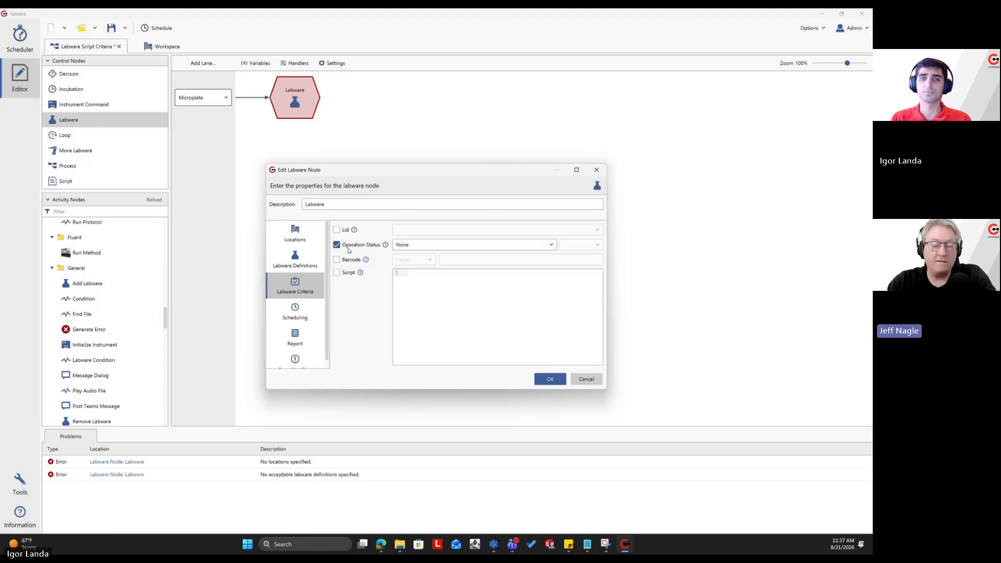
left_click(423, 245)
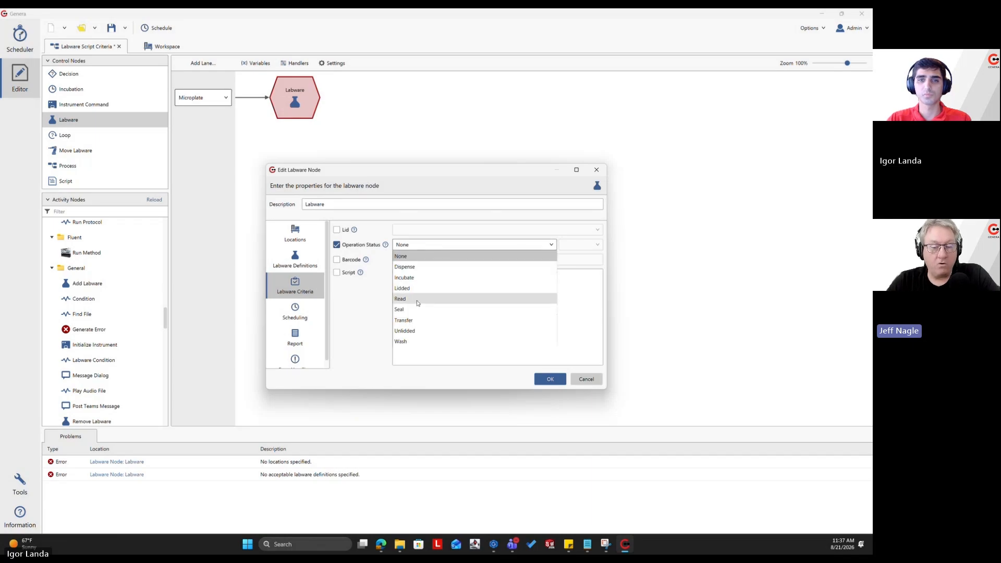
left_click(439, 295)
left_click(552, 245)
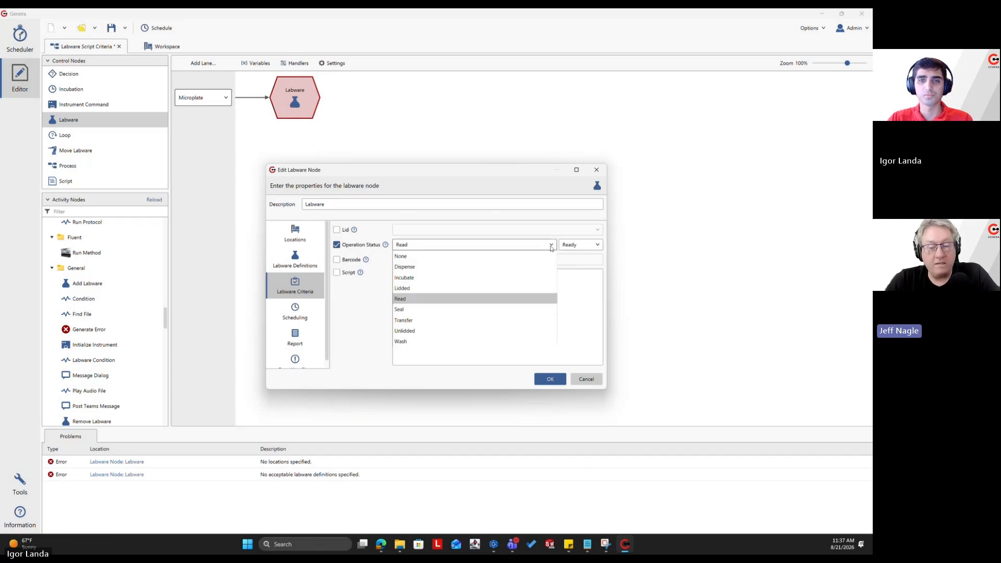
left_click(490, 277)
left_click(580, 245)
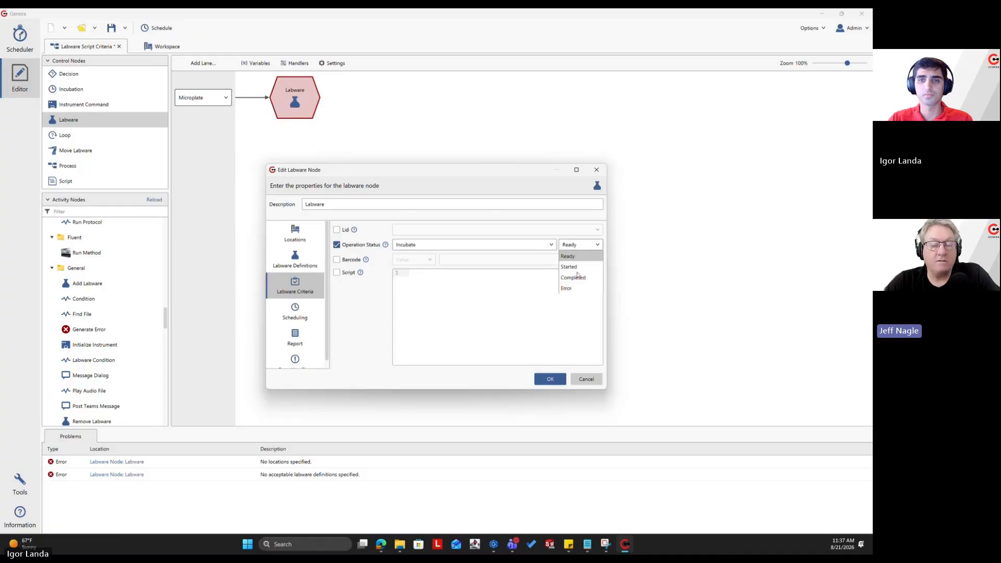
left_click(576, 277)
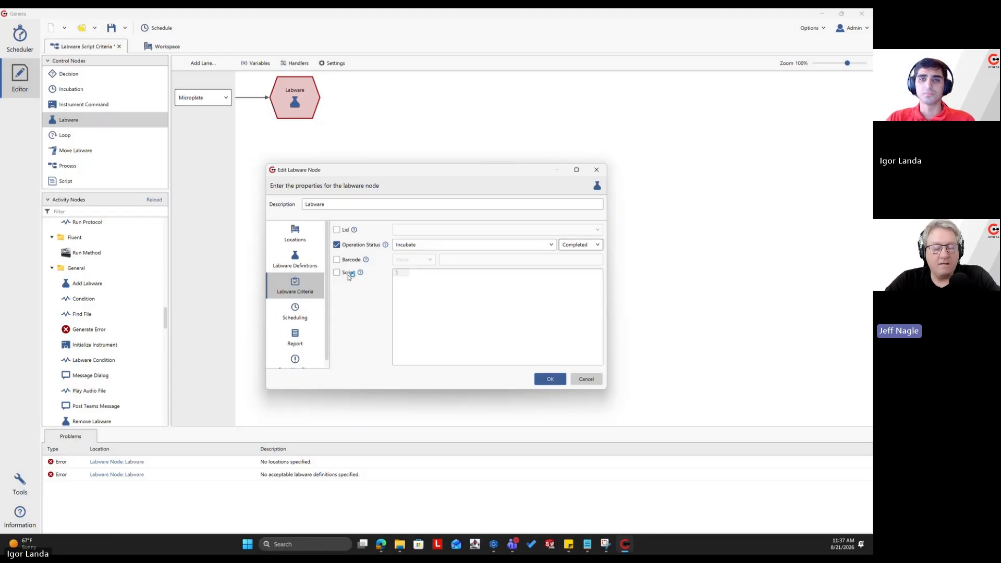
left_click(470, 250)
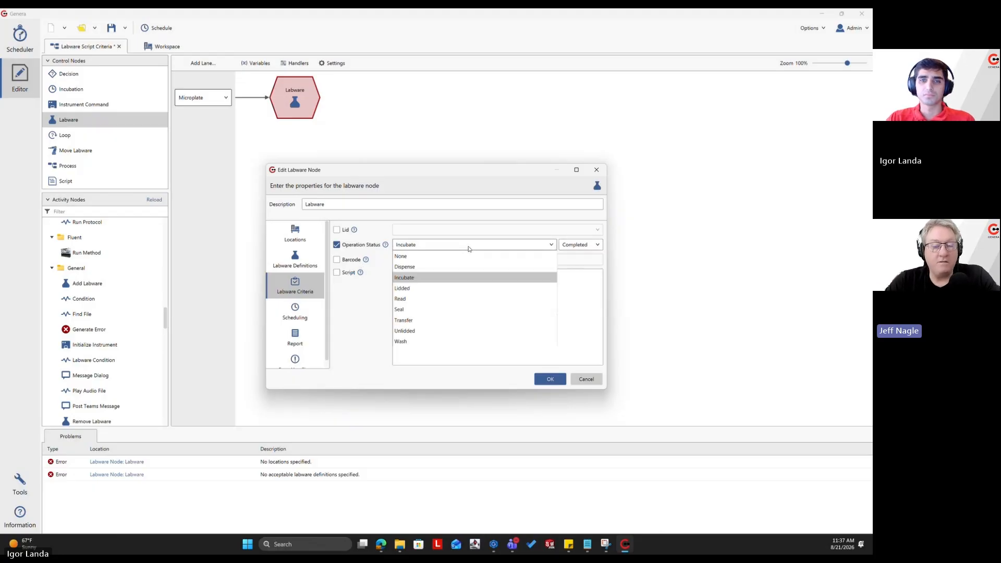
left_click(434, 257)
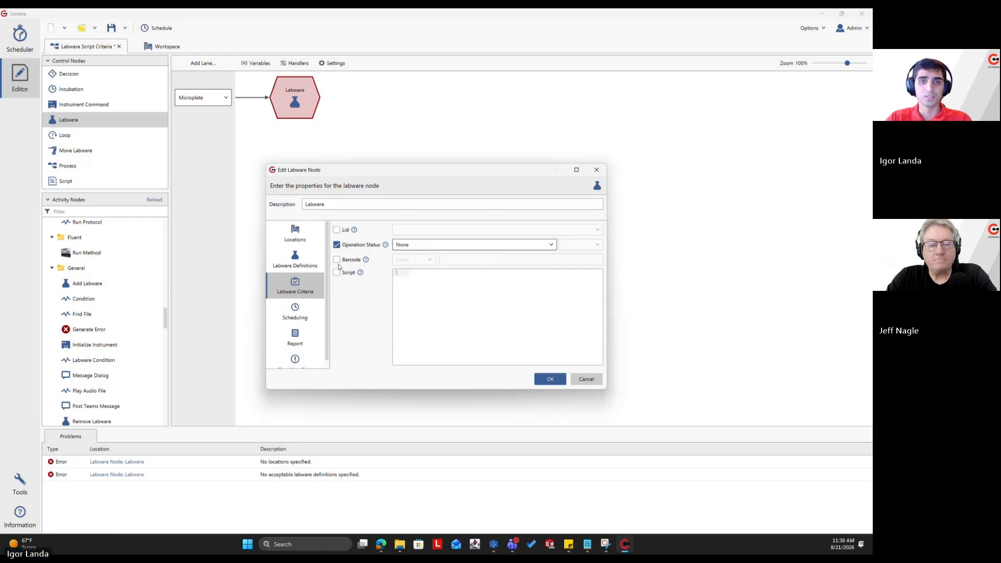
- Disable the operation status criterion, and enable the barcode criterion to view its match types before disabling it again
left_click(345, 246)
left_click(351, 259)
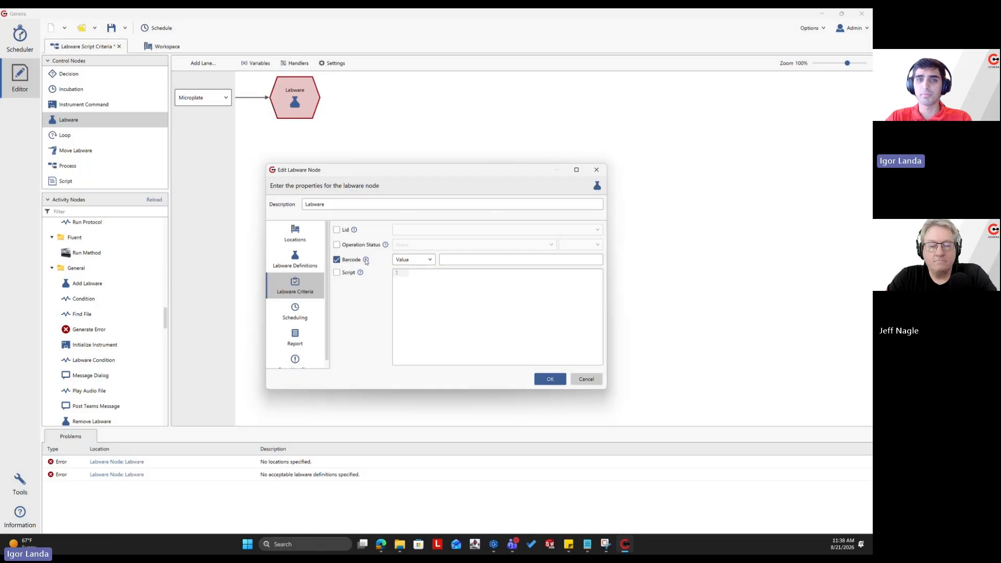
mouse_move(367, 261)
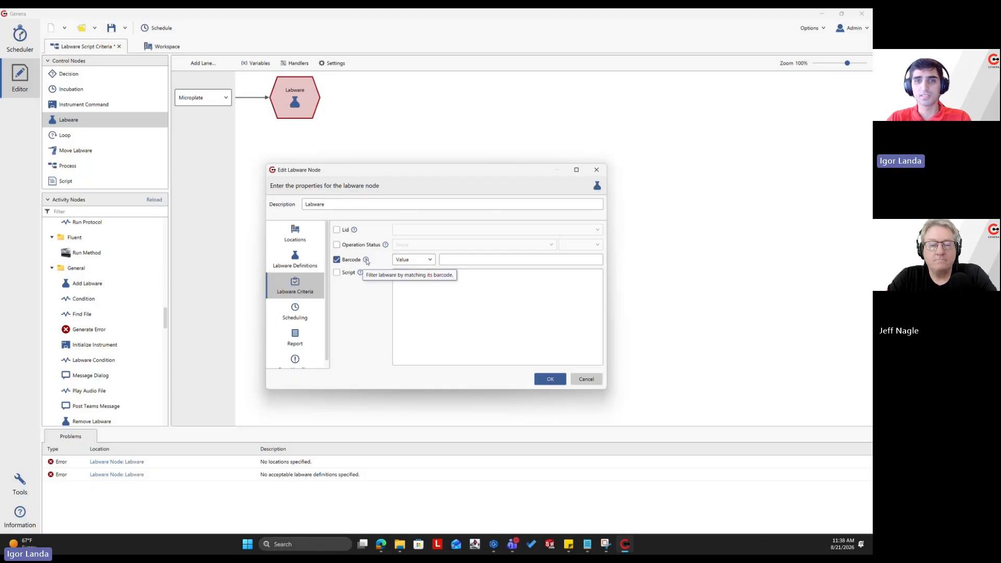
left_click(418, 260)
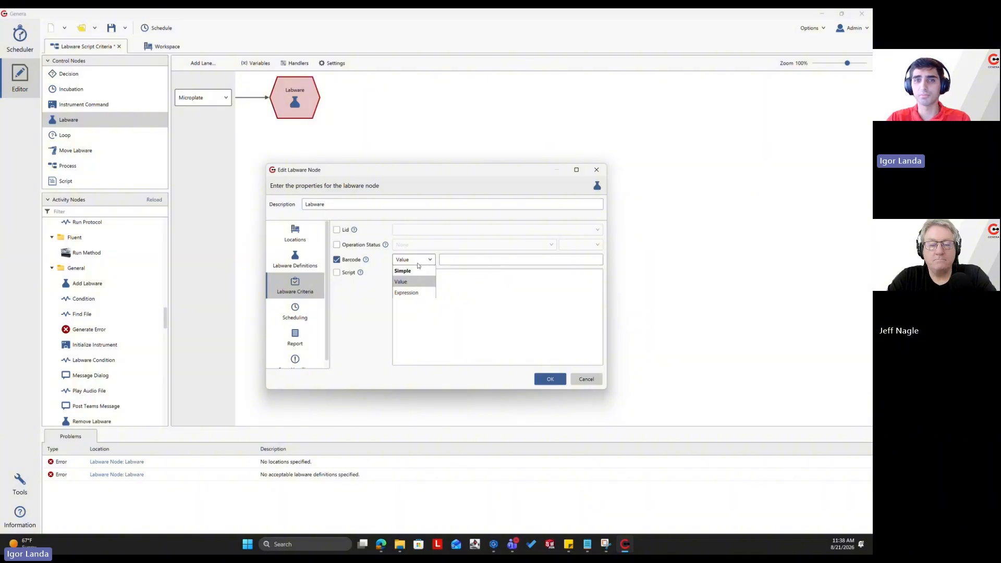
left_click(388, 266)
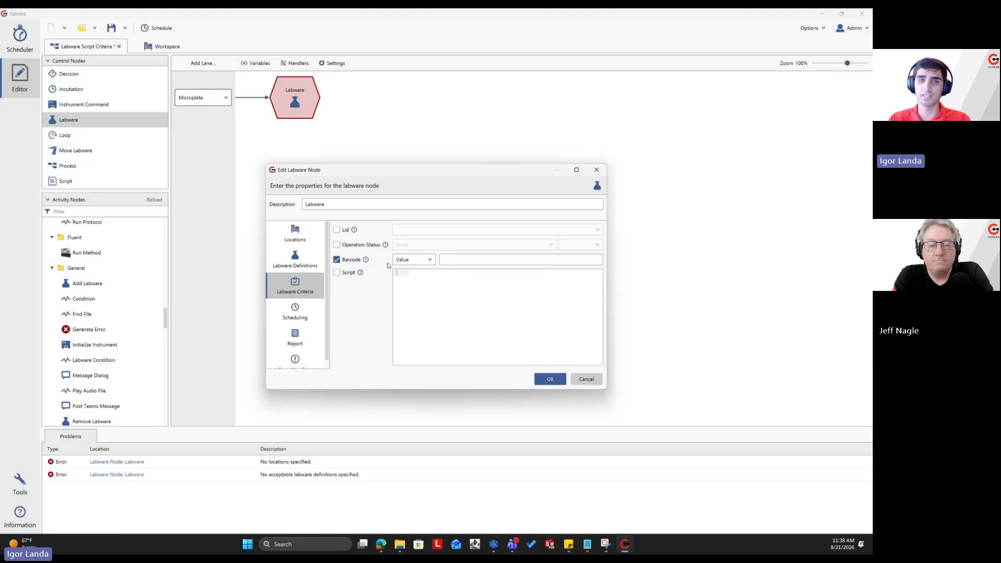
left_click(357, 261)
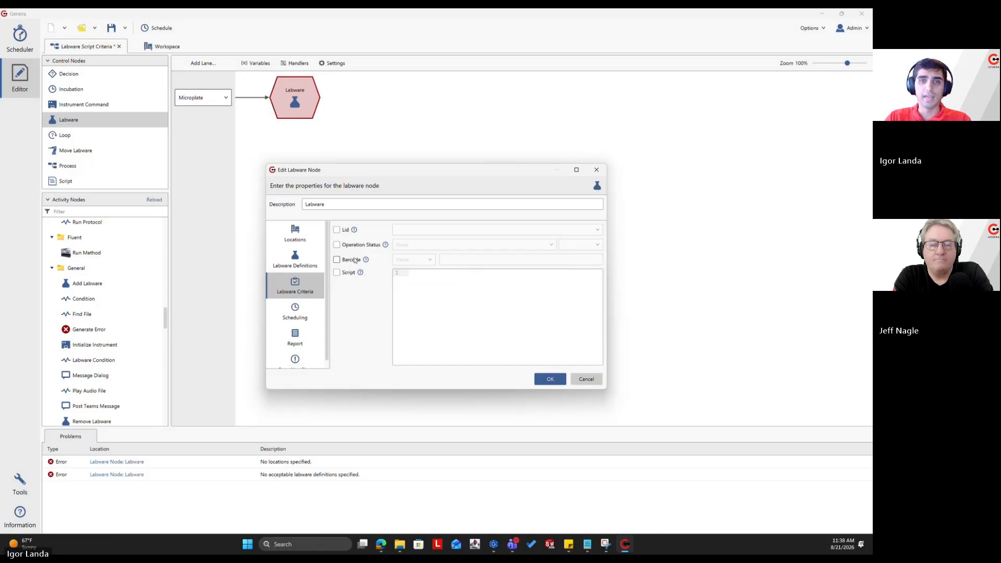
- Enable the labware node's script criterion and start the script with an if condition calling $labware.getProperty()
mouse_move(360, 275)
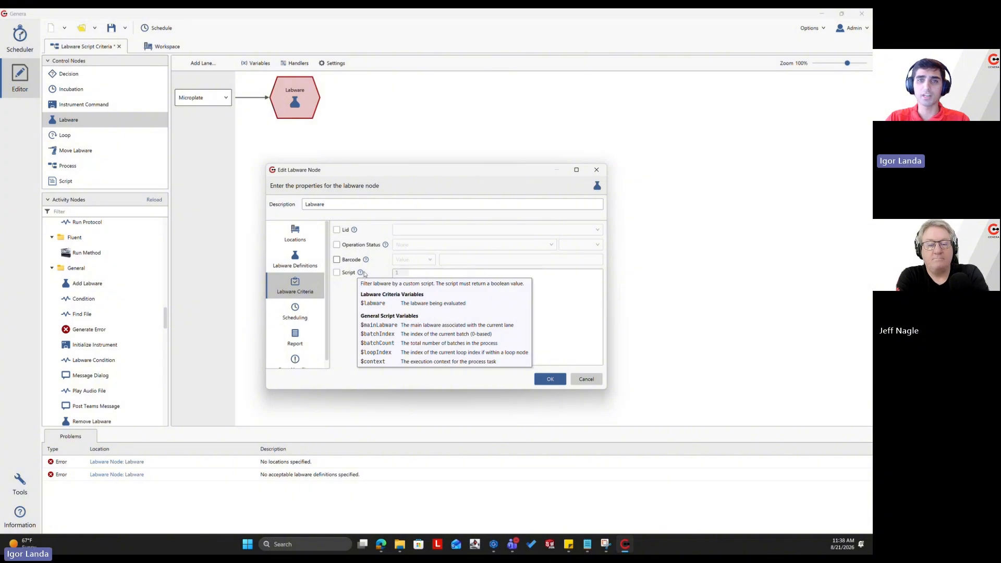
left_click(344, 273)
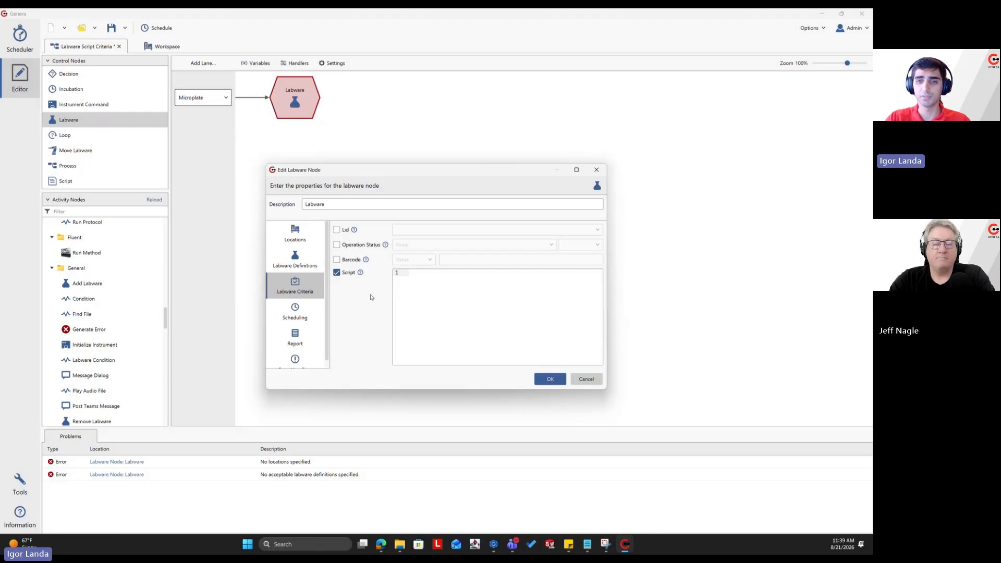
mouse_move(588, 546)
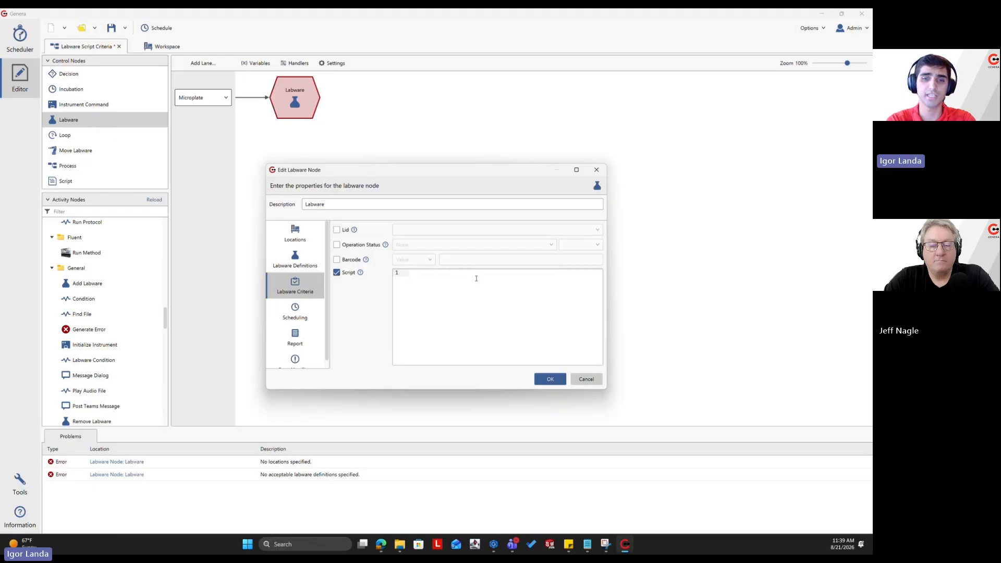
type("if(")
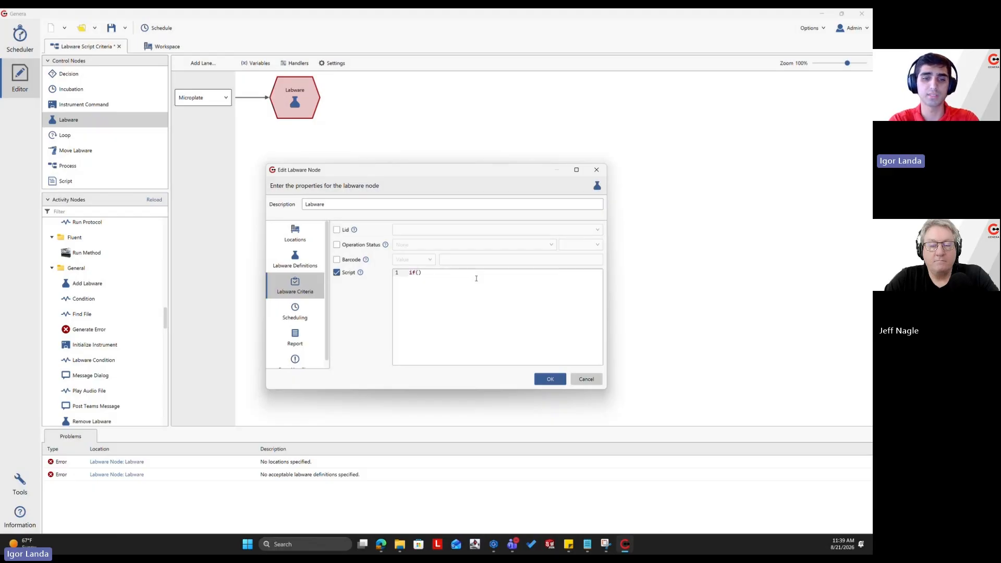
type("$labw")
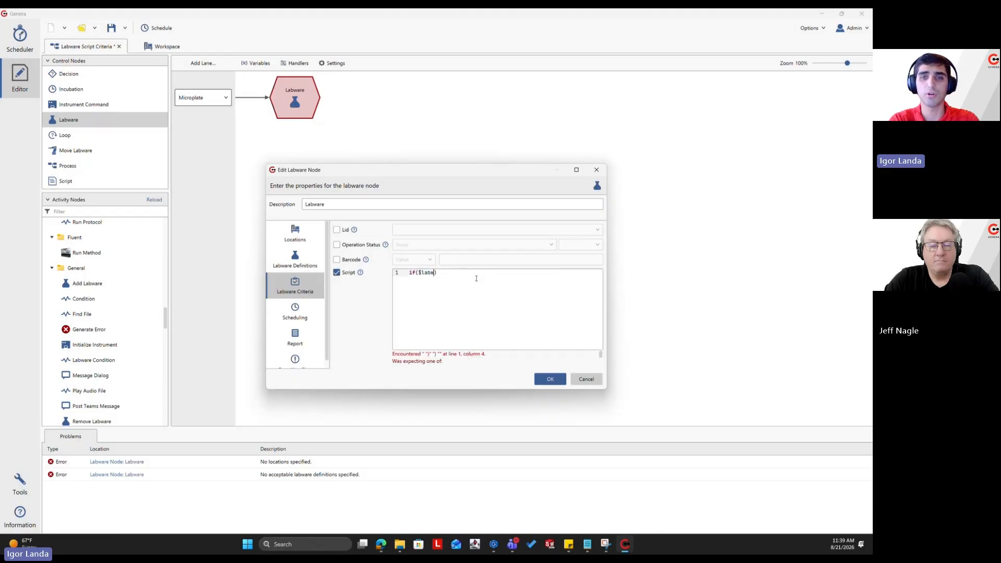
type("are.ge")
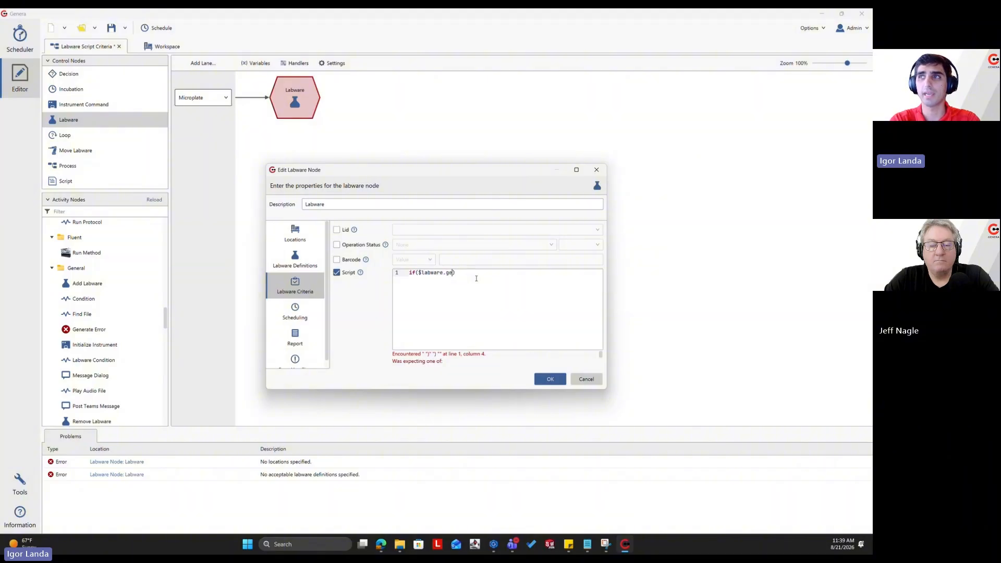
type("tProperty")
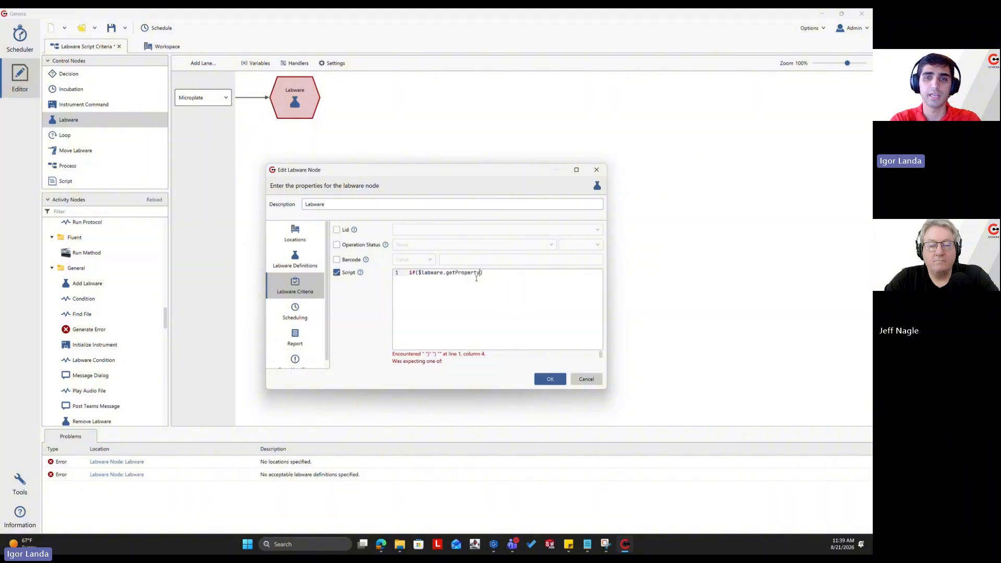
type("(")
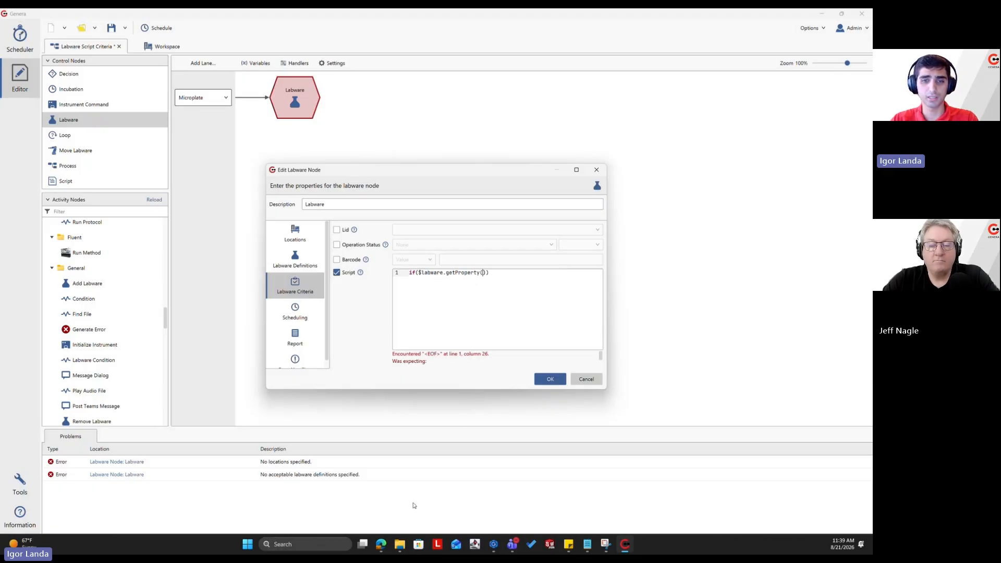
- Switch to the API documentation in the browser, search it for labware, and open the Labware class page
left_click(382, 545)
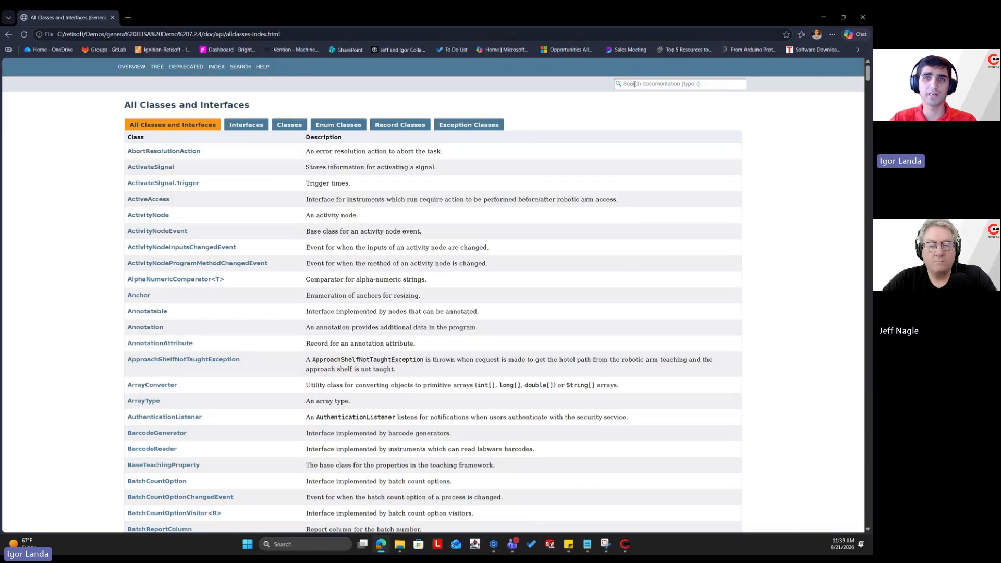
left_click(634, 84)
type("labware")
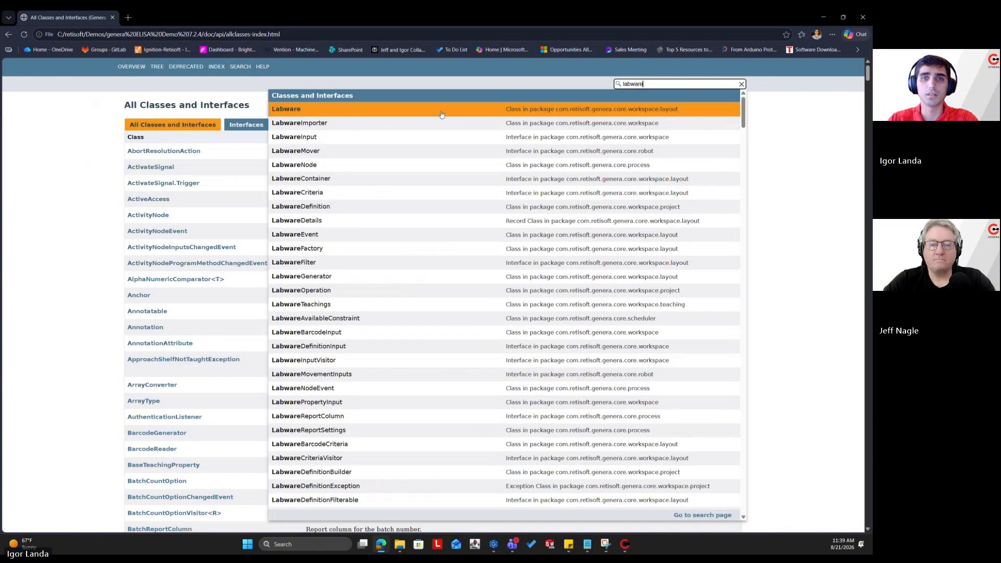
left_click(441, 112)
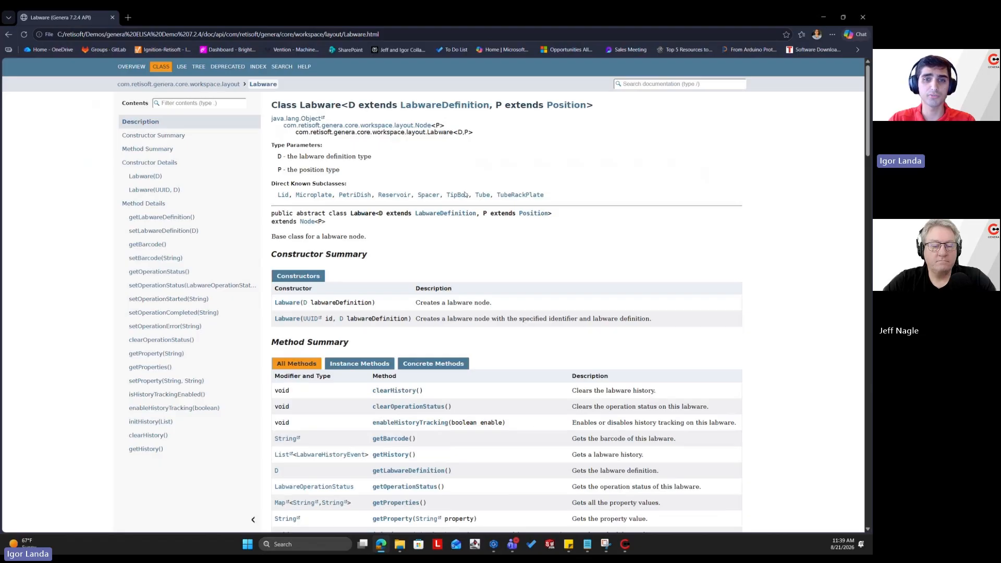
- Examine the getProperty method's parameter and return type in the Labware class's method summary, and return to Genera
scroll(466, 194, "down", 2)
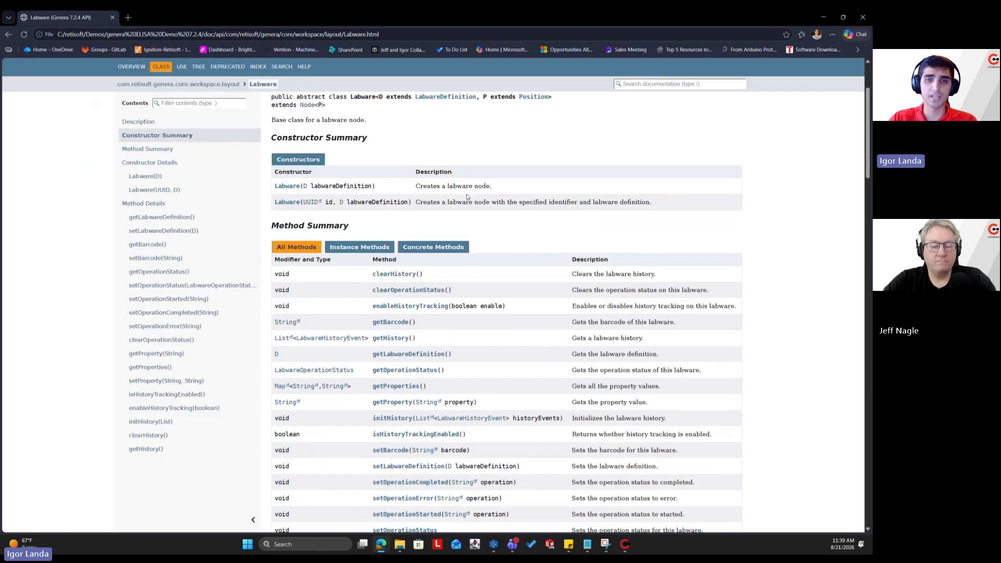
scroll(465, 198, "down", 1)
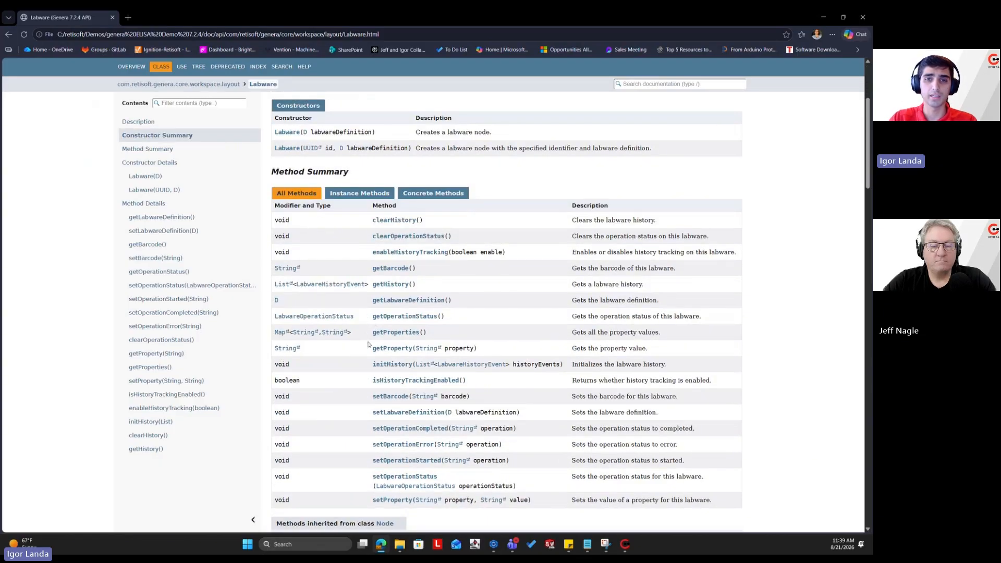
left_click_drag(370, 349, 483, 349)
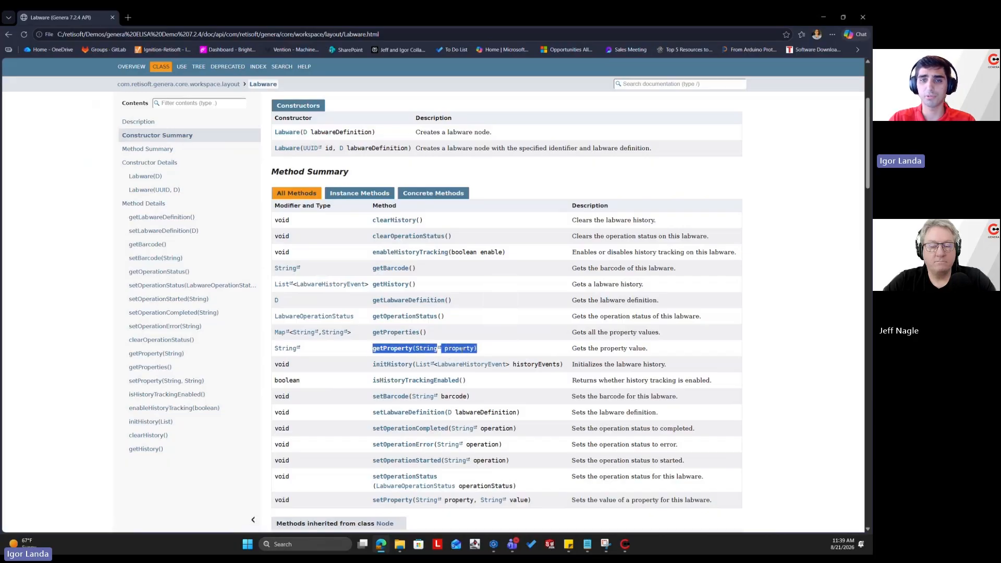
left_click(459, 350)
double_click(459, 350)
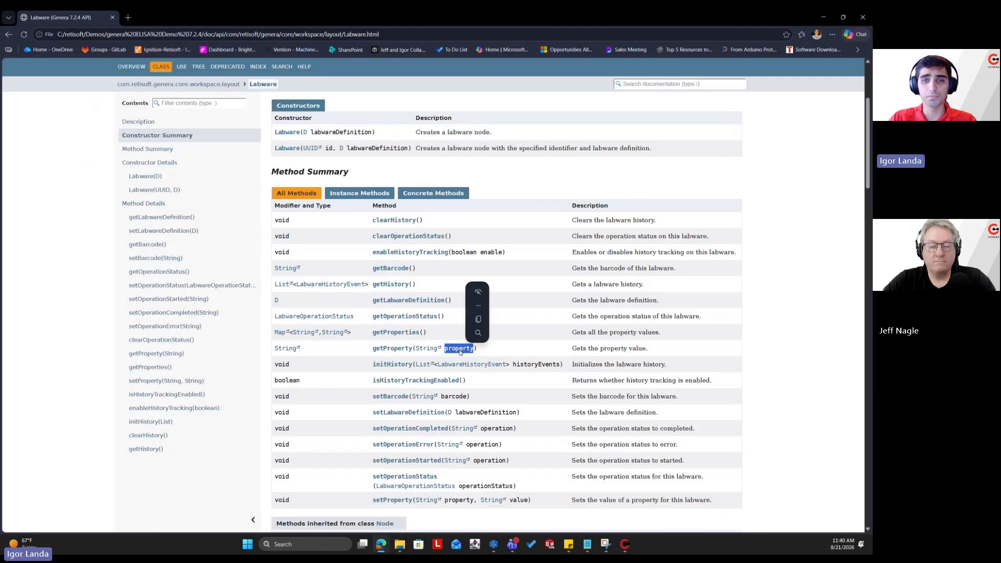
left_click_drag(301, 349, 277, 349)
left_click(702, 332)
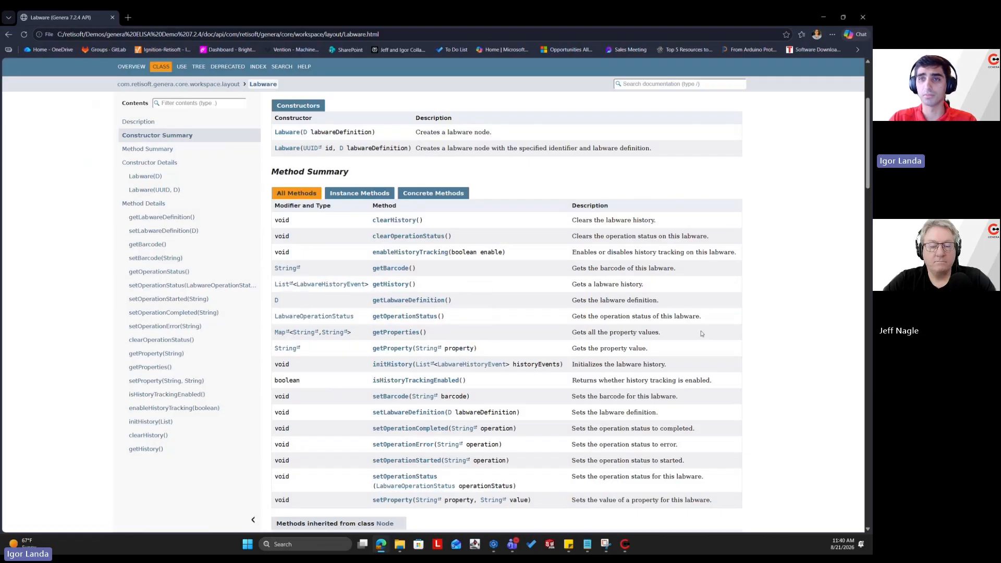
left_click(823, 17)
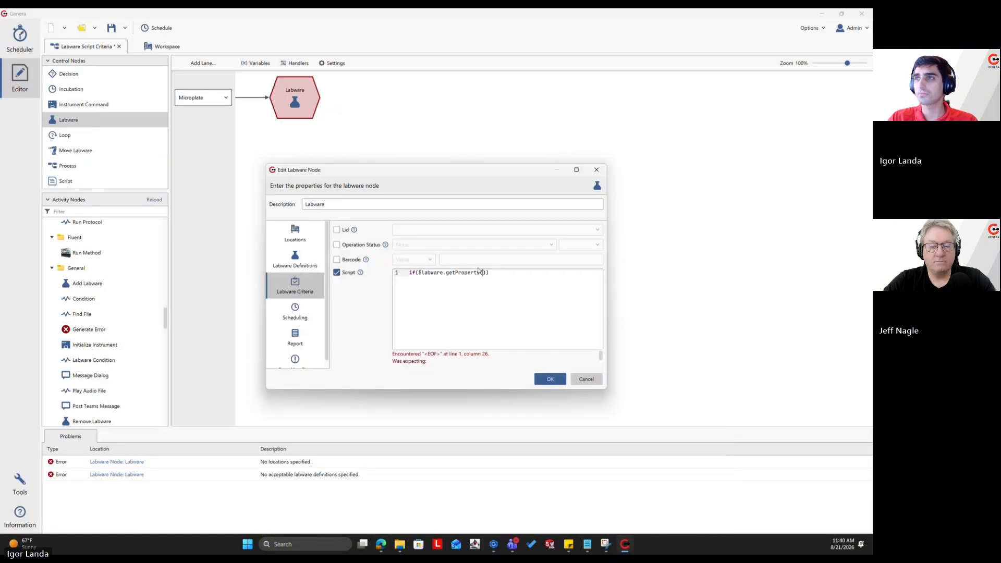
- Complete the if condition so it checks whether the property "Reagent Type" equals "Buffer B"
type("\"")
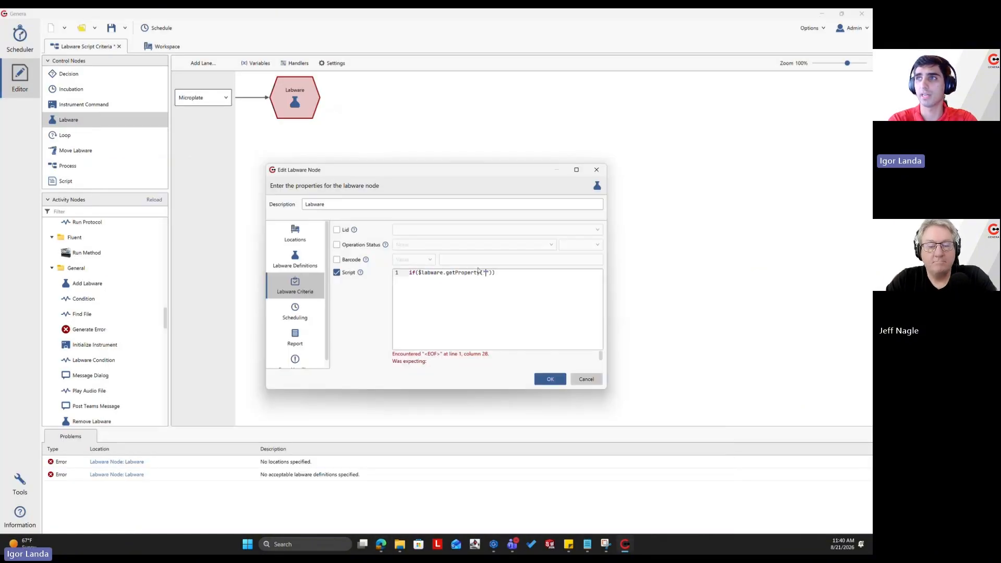
type("Reagent 1")
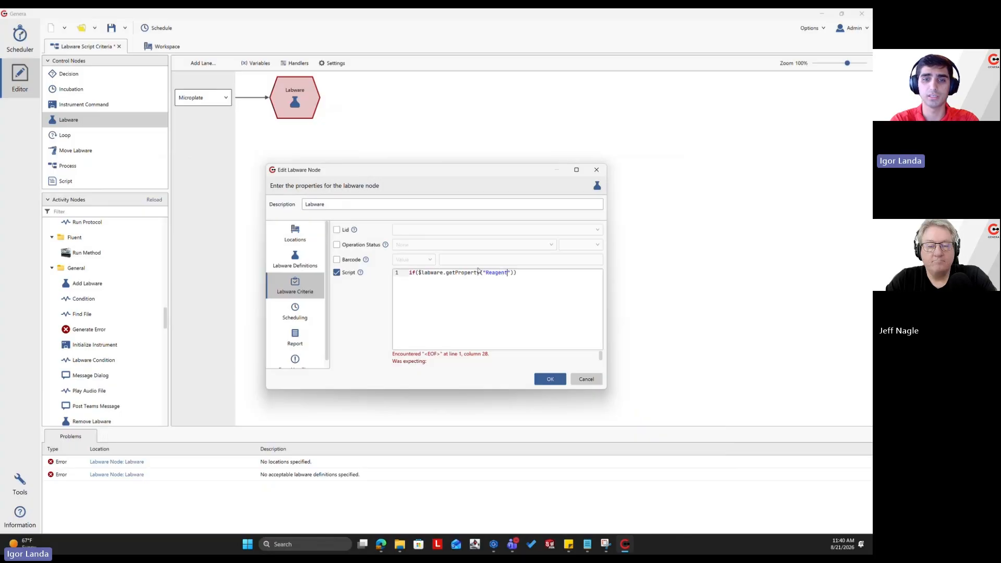
type("ype")
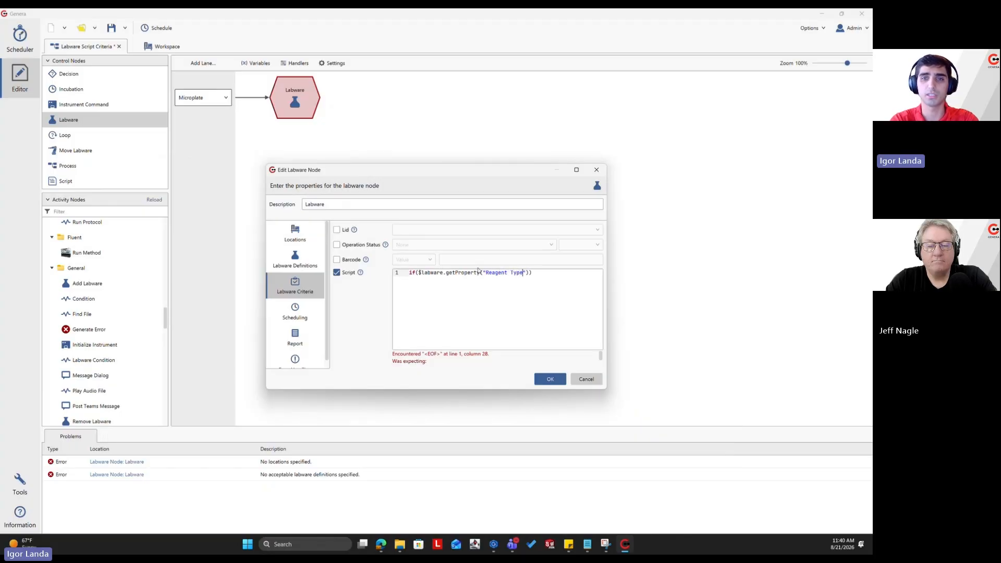
key("Right")
key("Right")
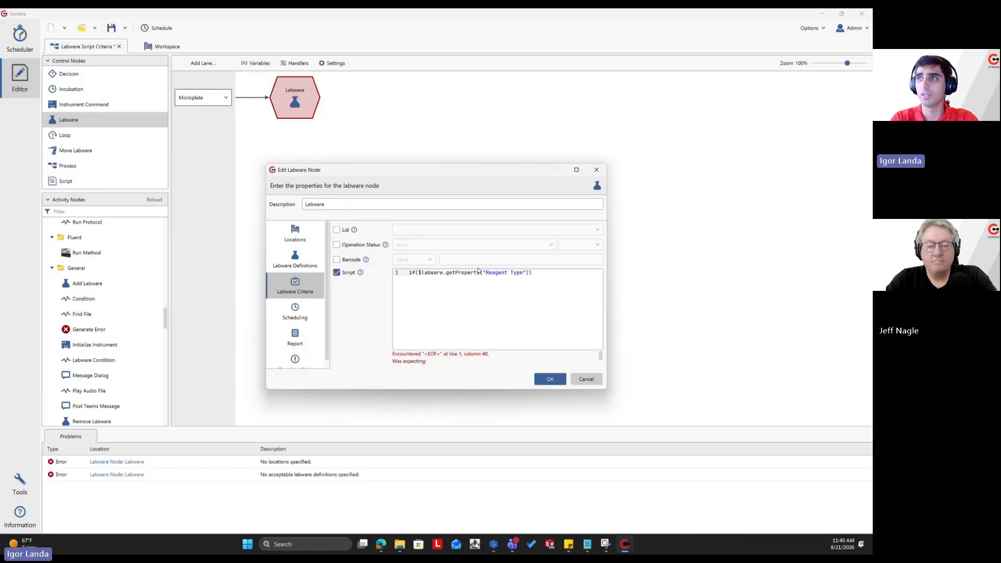
type(".equals")
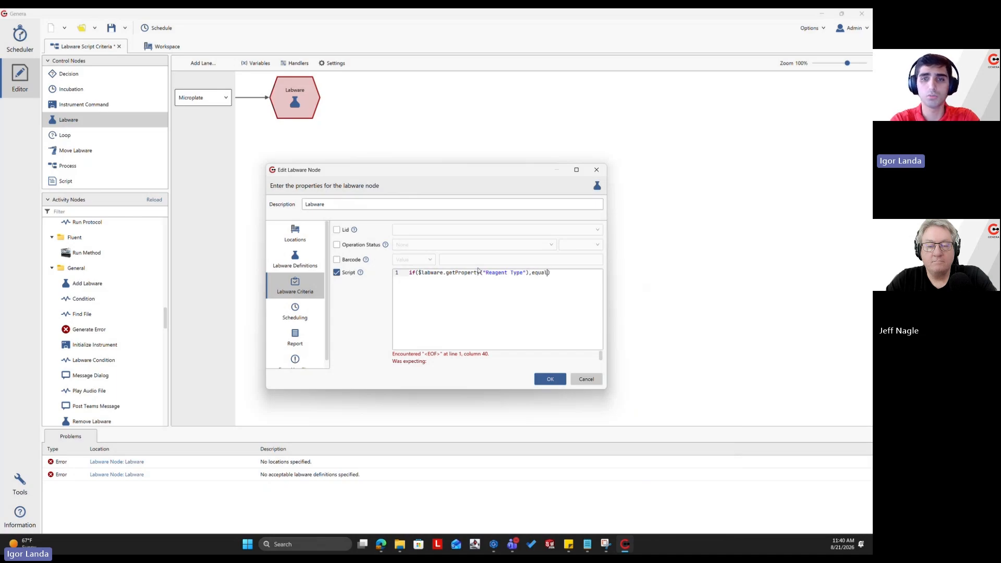
type("(\"")
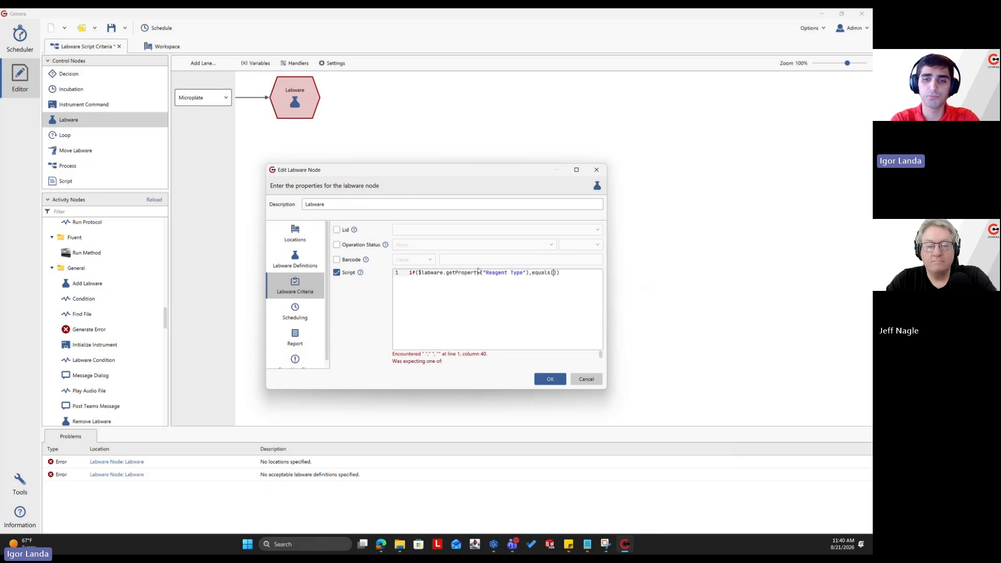
type("B")
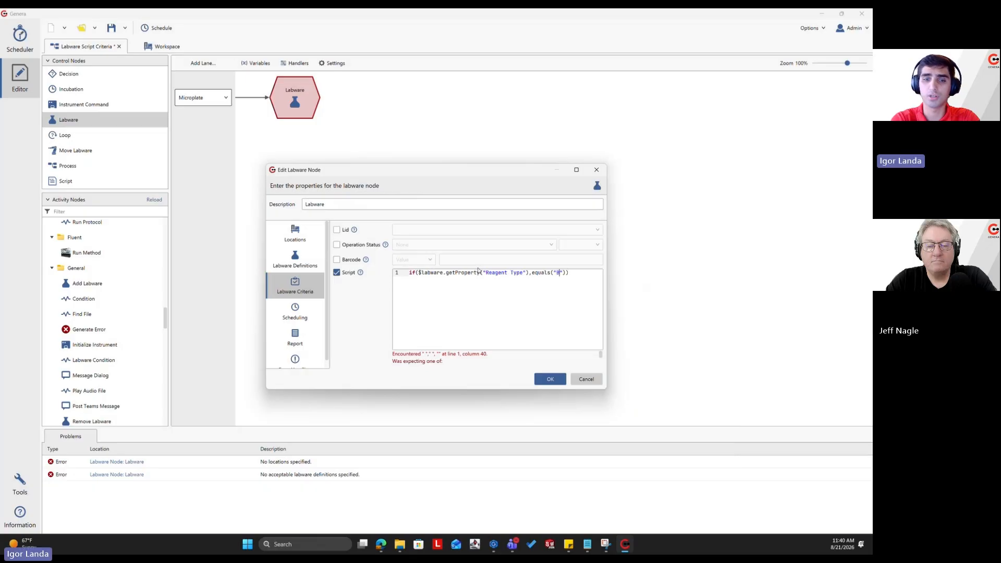
type("uffer B")
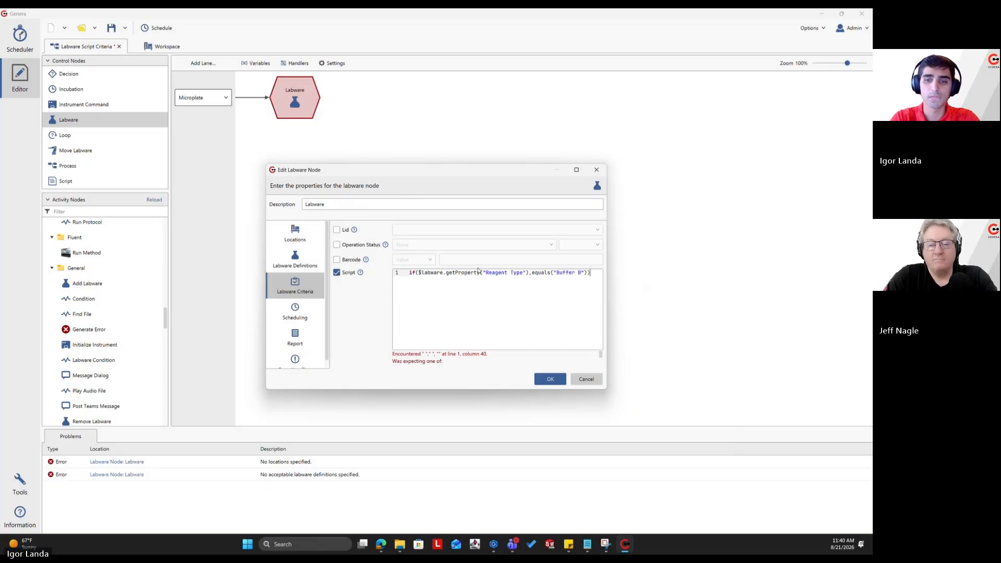
- Add a braced body to the if statement containing return true;
type("{")
key("Return")
type("re")
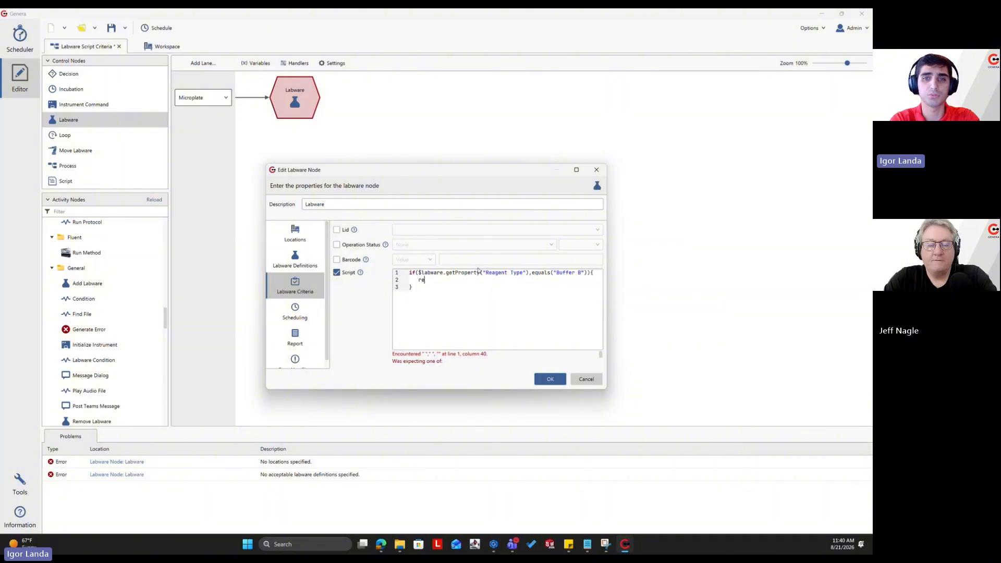
type("turn true;")
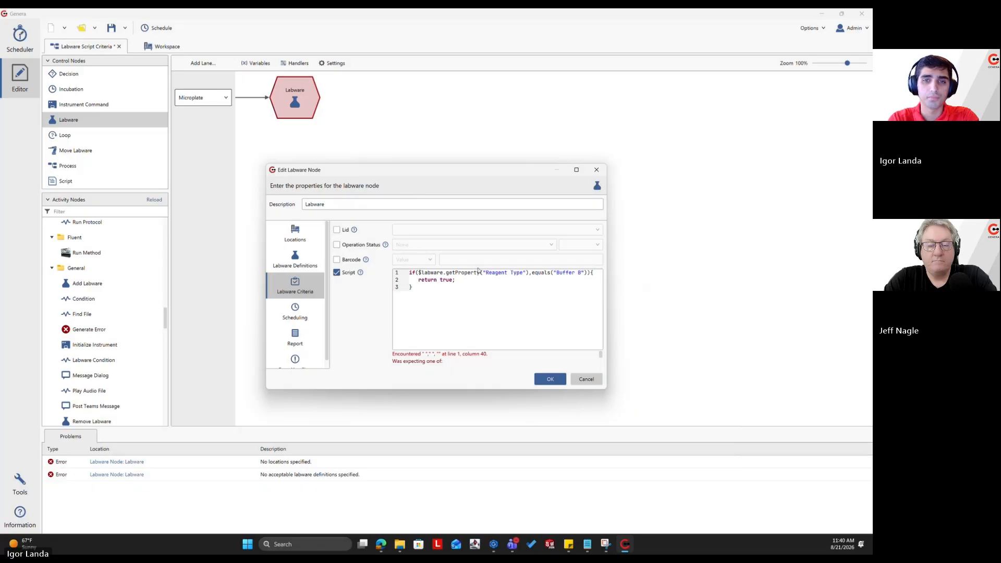
key("Down")
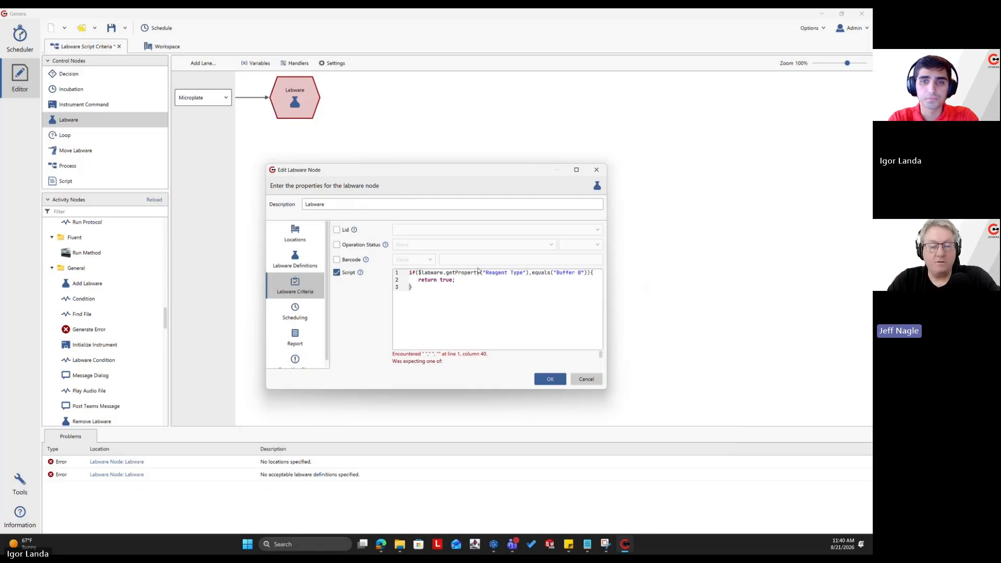
- Replace the comma before equals in the if condition with a period
left_click(533, 273)
key("BackSpace")
type(".")
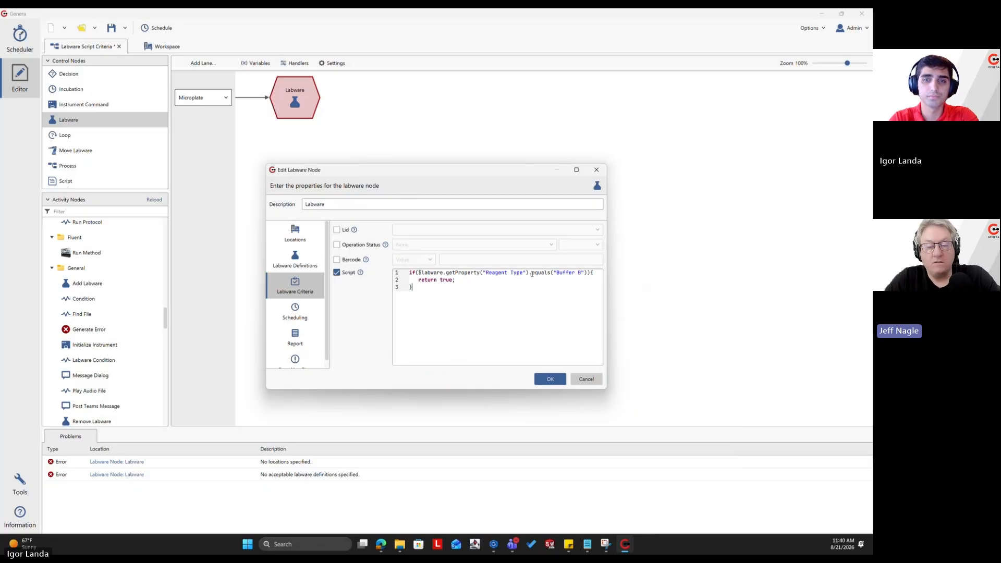
- Add the statement return false; below the if block in the labware node's criteria script
key("Return")
key("Return")
type("return")
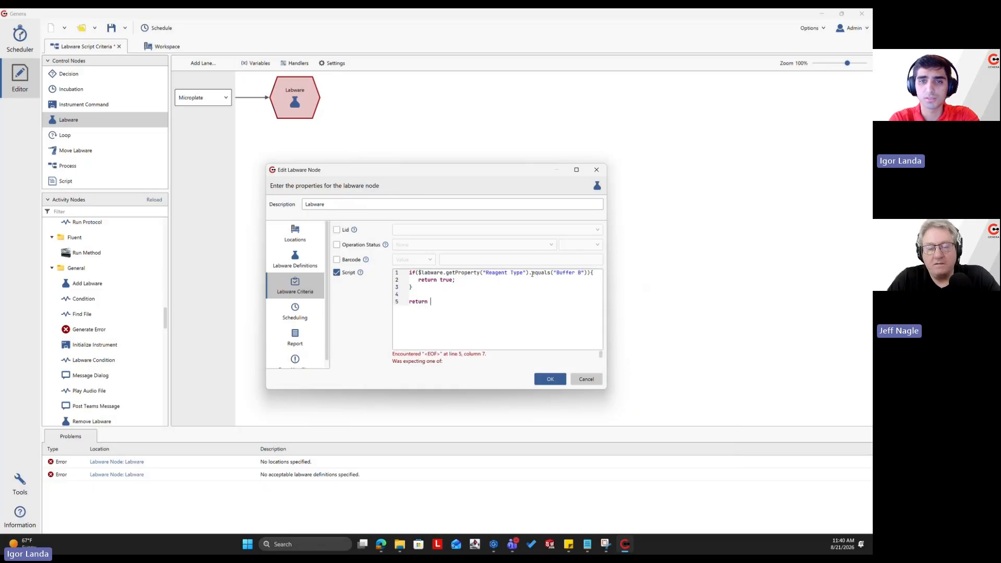
type(" fal")
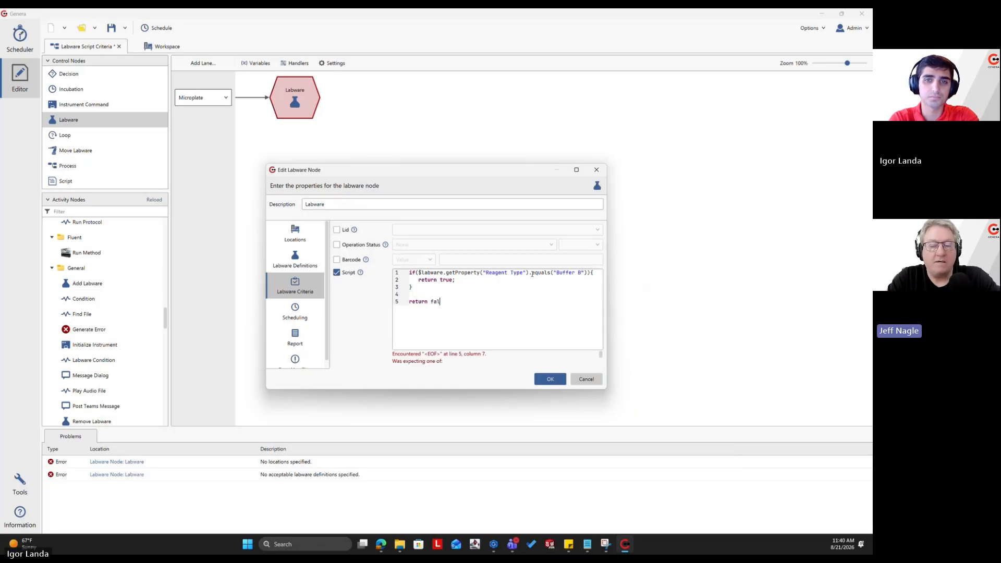
type("se;")
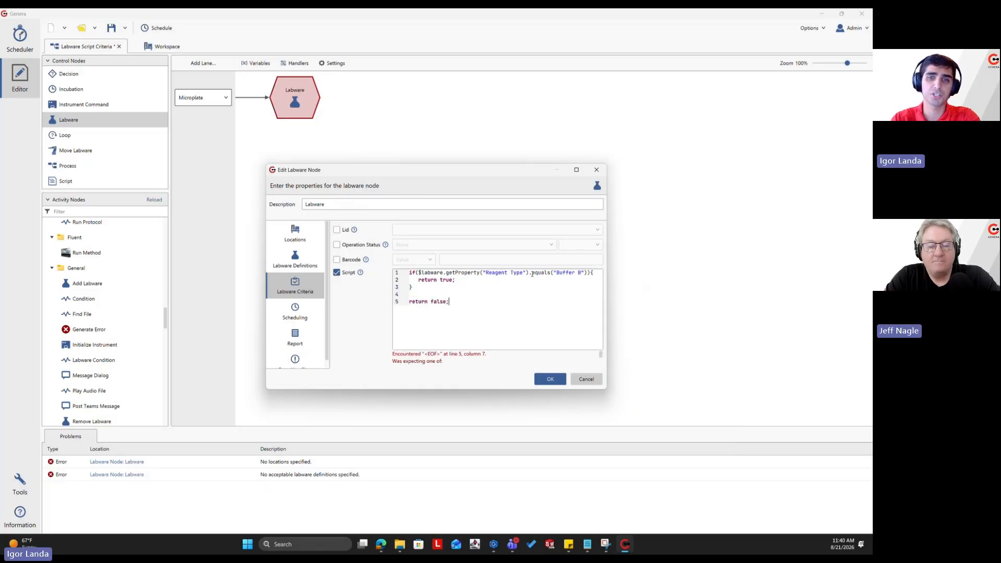
- Apply the script criterion to the labware node and save the process
triple_click(441, 304)
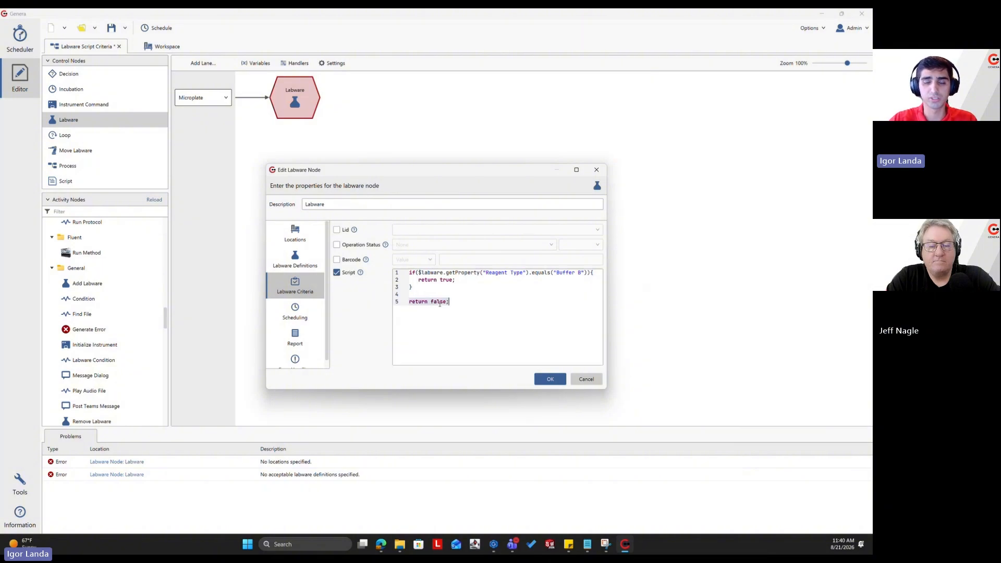
left_click(464, 305)
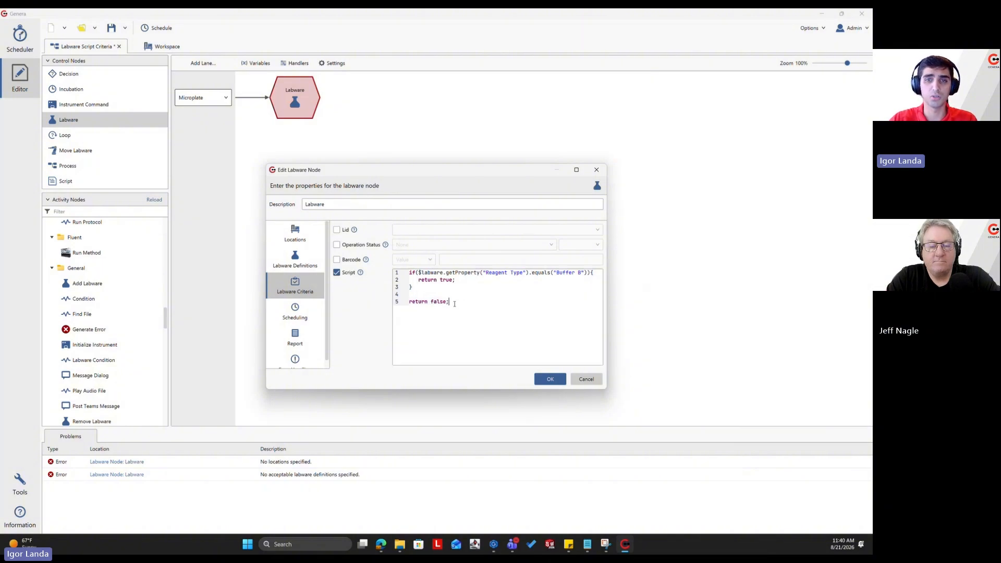
left_click_drag(454, 304, 410, 304)
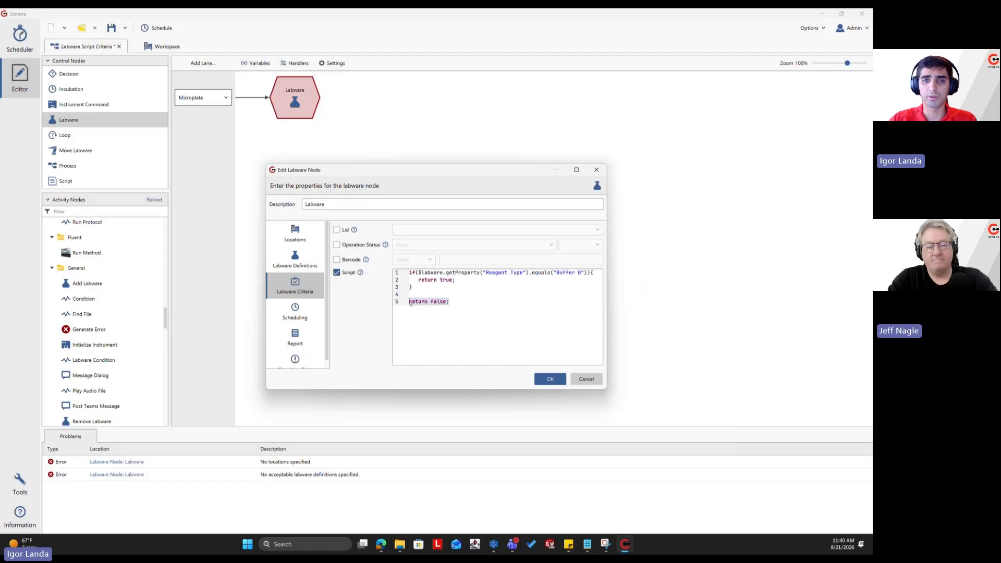
left_click(438, 303)
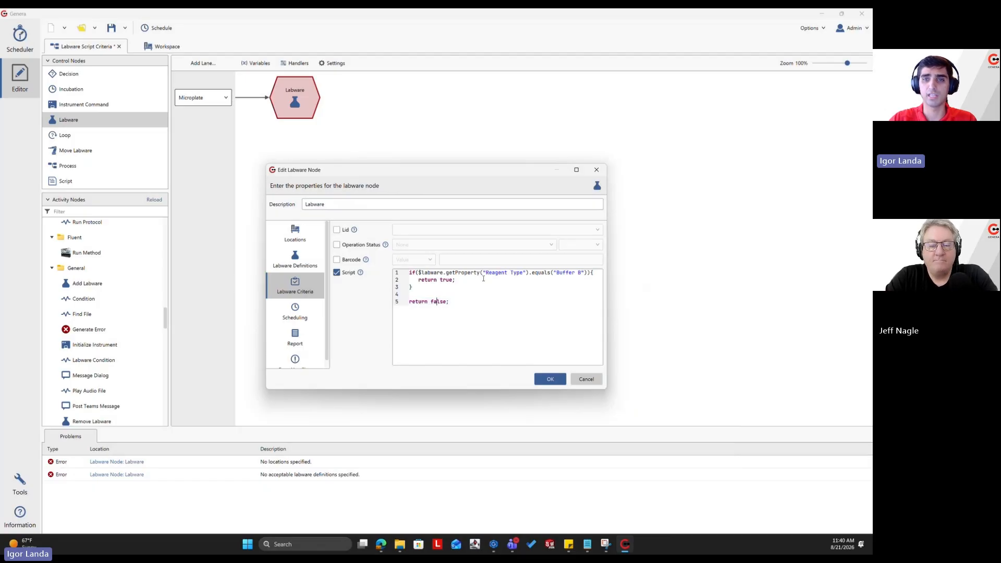
left_click_drag(492, 274, 386, 295)
left_click(551, 347)
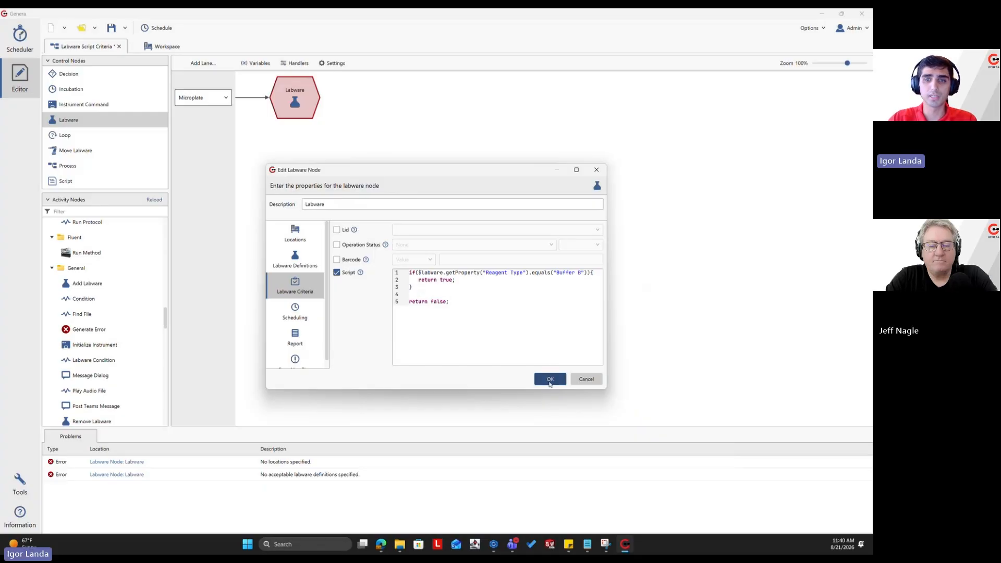
left_click(550, 381)
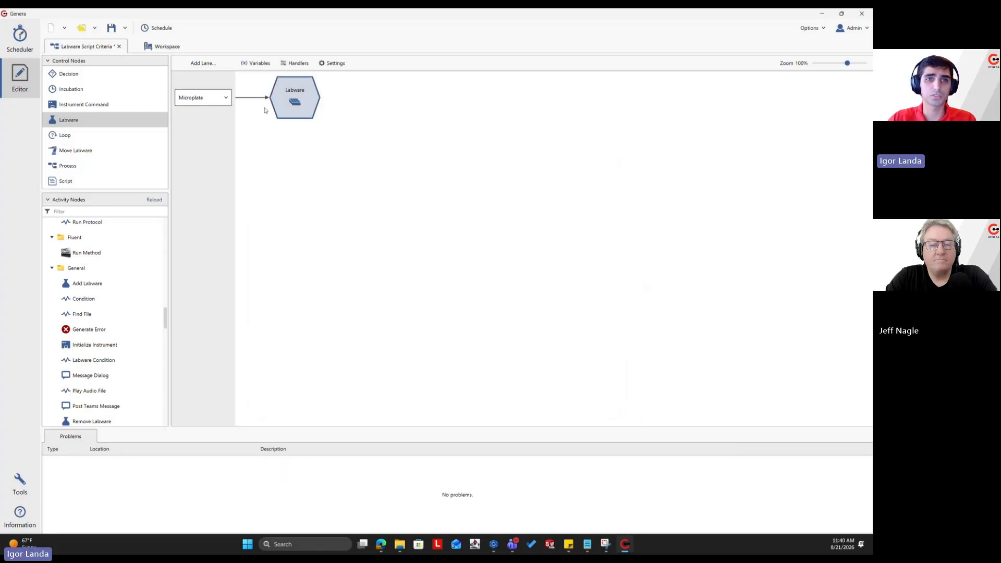
left_click(111, 28)
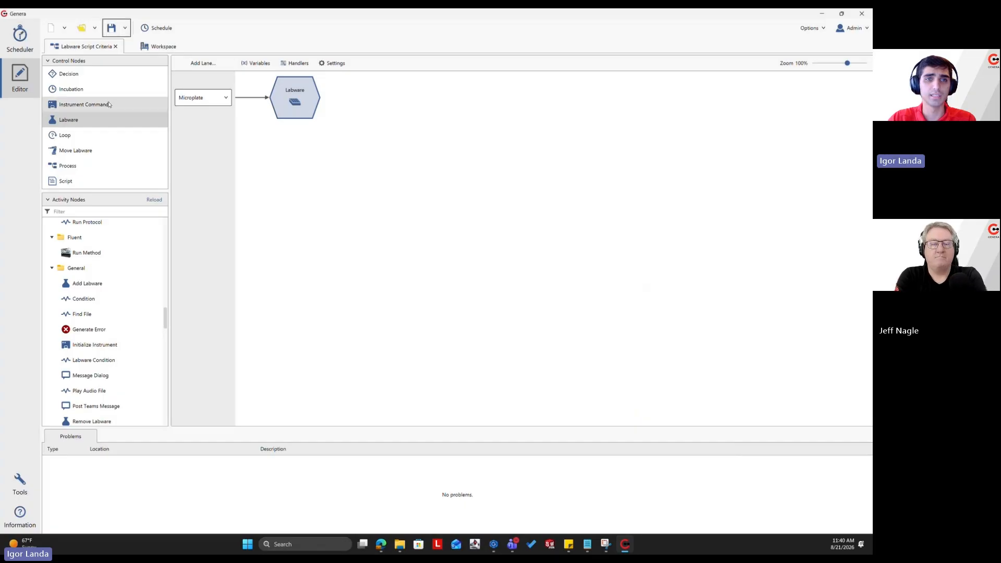
- Add a Move Labware node after the Labware node with mover Flex-1 and destination Basic Process Demo/Retisoft Hotel-2, and save the process
left_click_drag(127, 151, 317, 103)
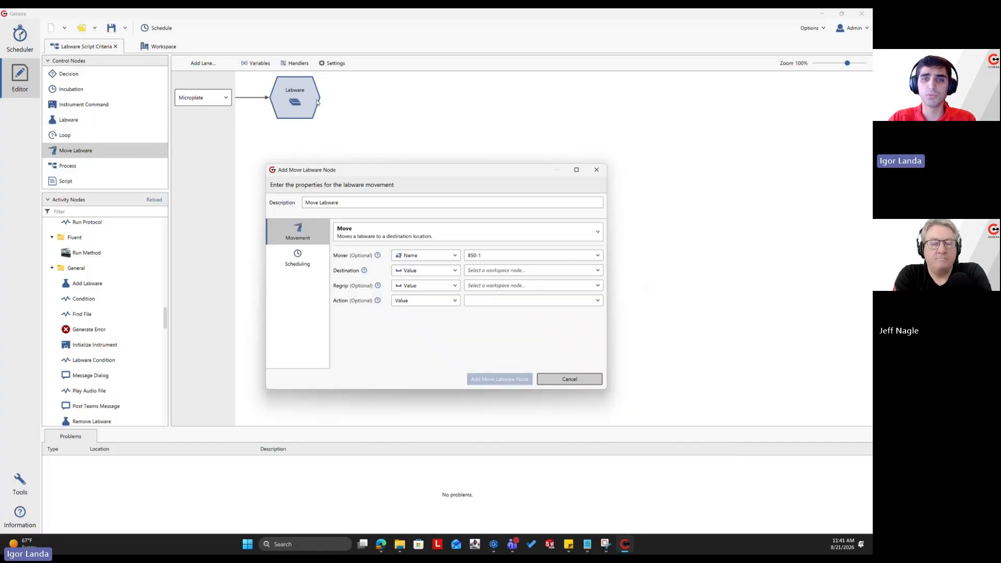
left_click(489, 273)
left_click(431, 235)
left_click(491, 252)
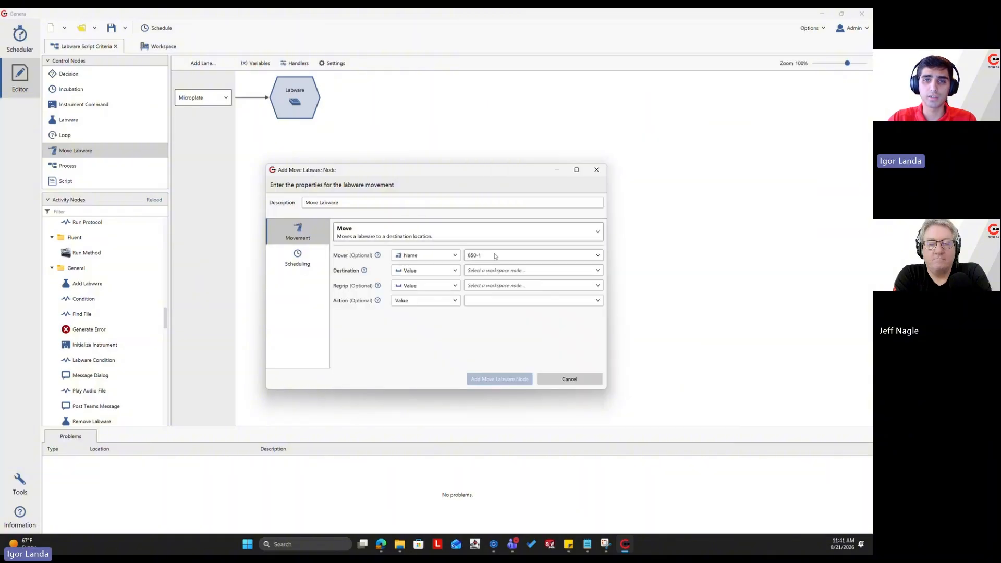
left_click(495, 256)
left_click(480, 288)
left_click(483, 271)
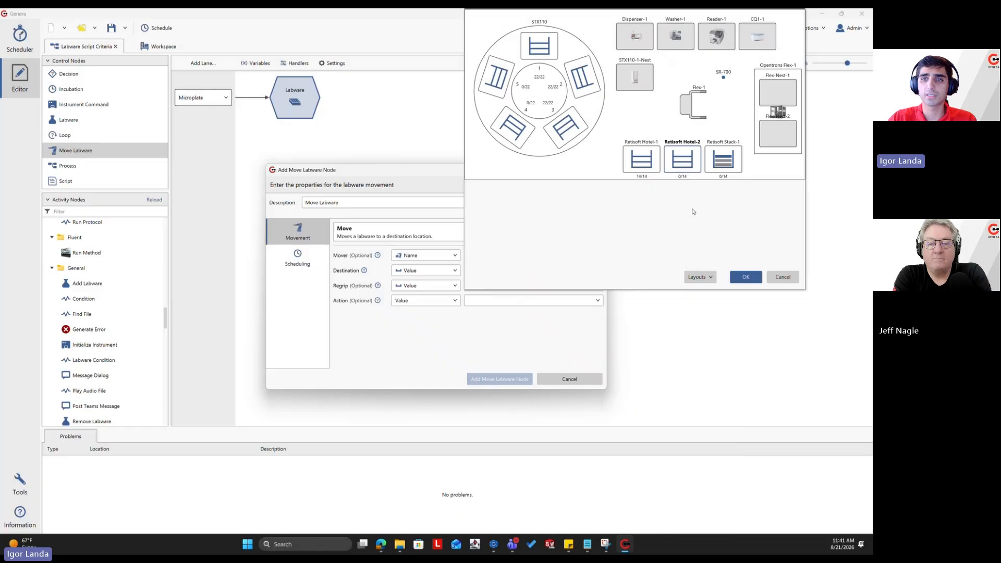
left_click(746, 277)
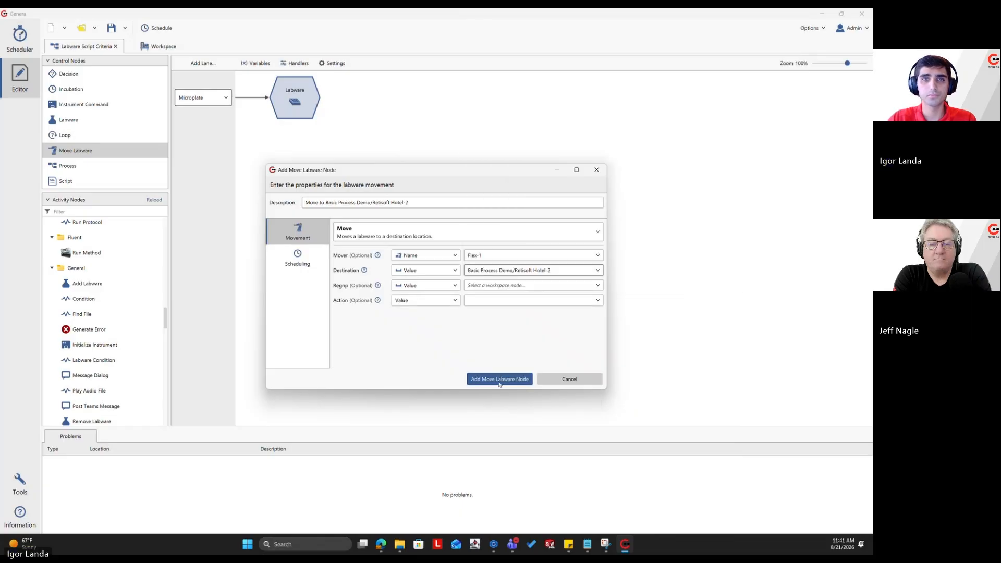
left_click(500, 378)
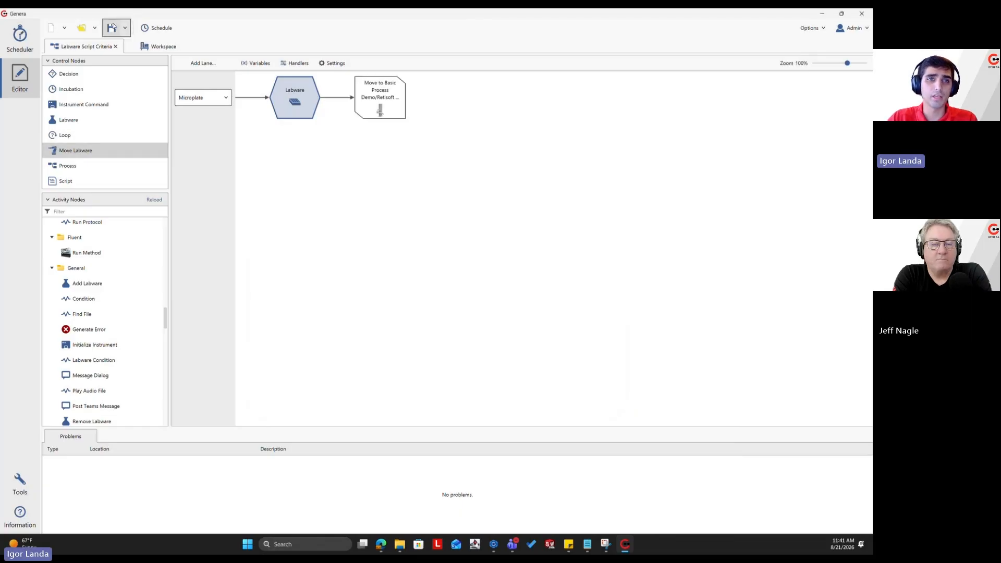
left_click(38, 28)
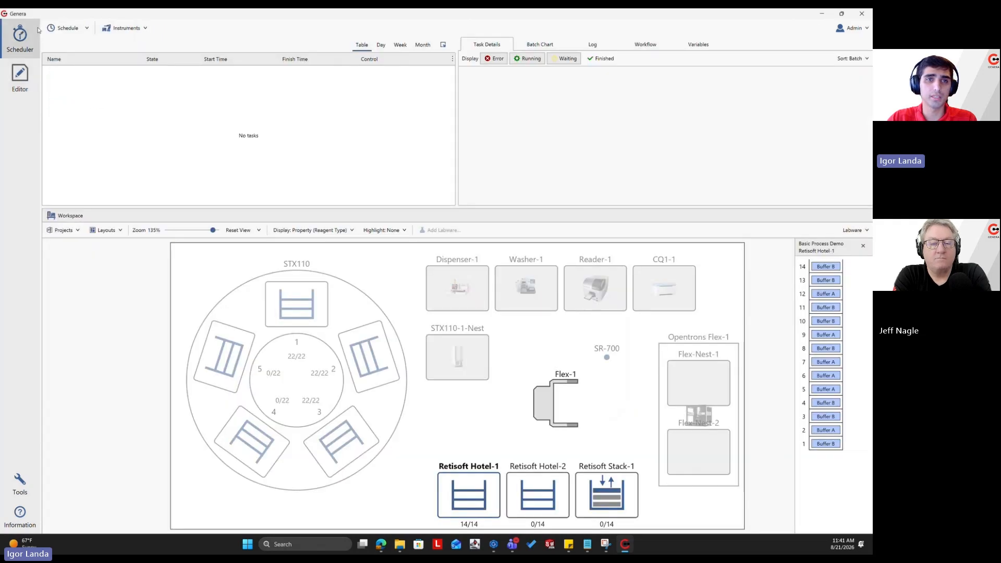
left_click(19, 70)
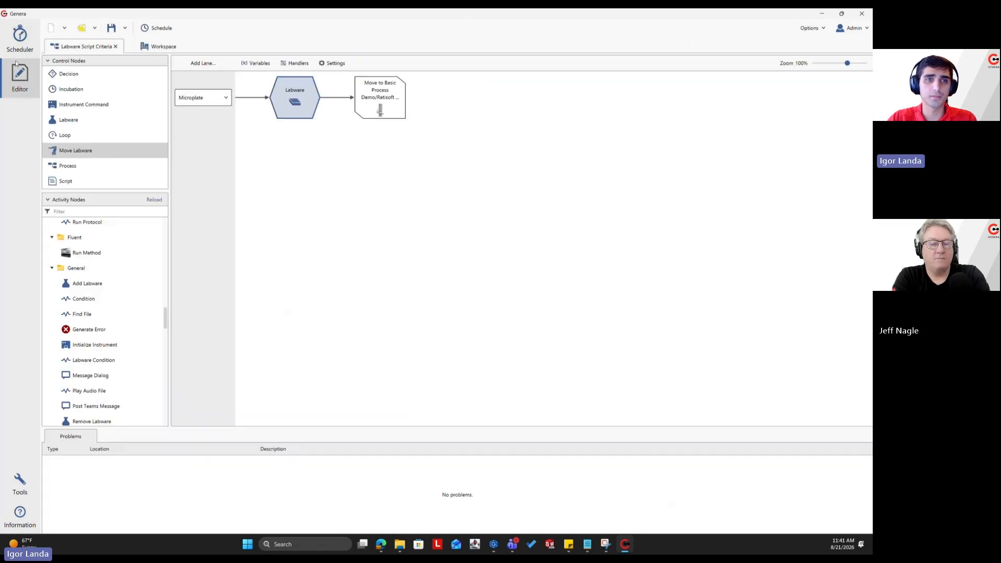
left_click(157, 28)
left_click(608, 401)
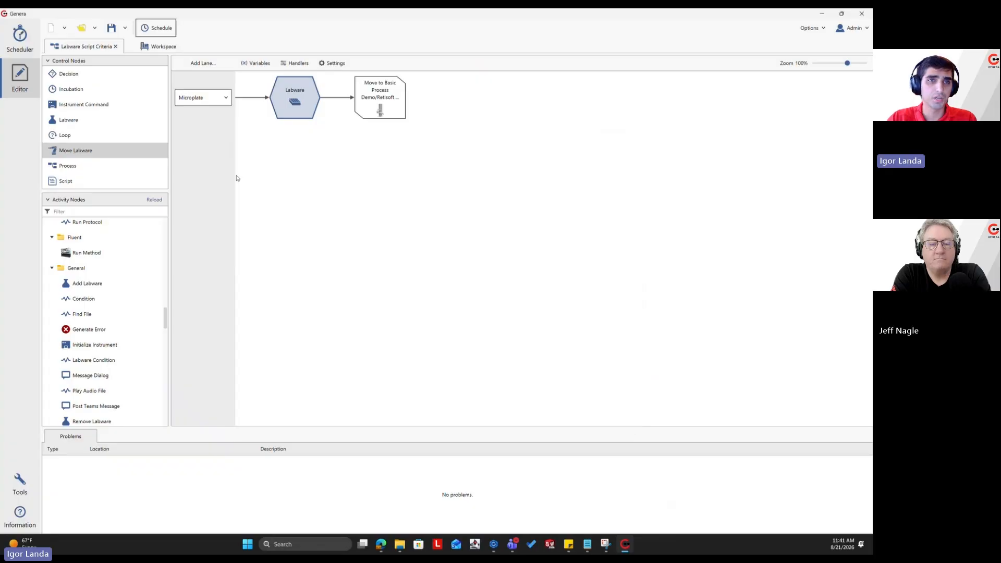
- Schedule the Labware Script Criteria process with a batch count of 8 and its start set to Wait for user input
left_click(170, 30)
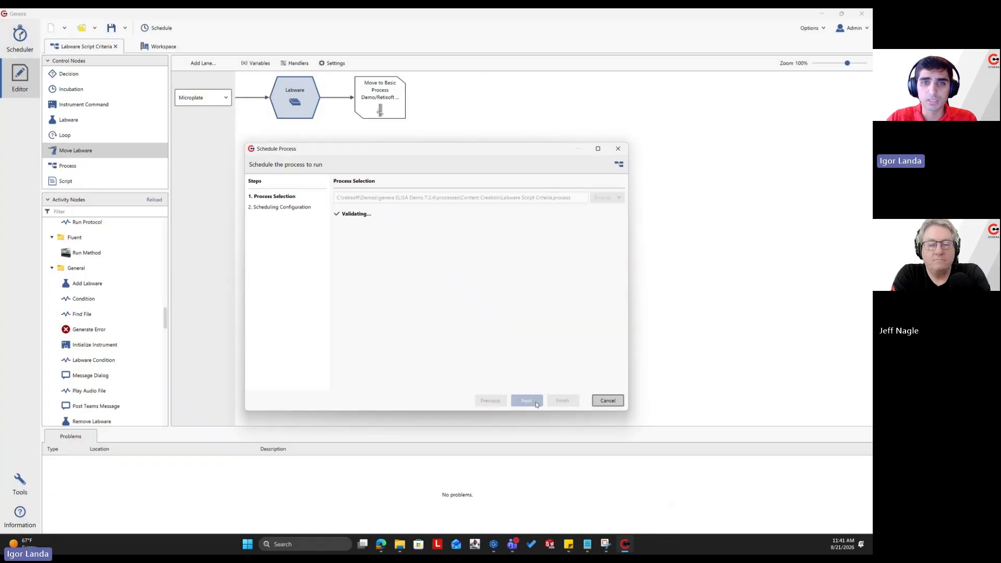
left_click(532, 402)
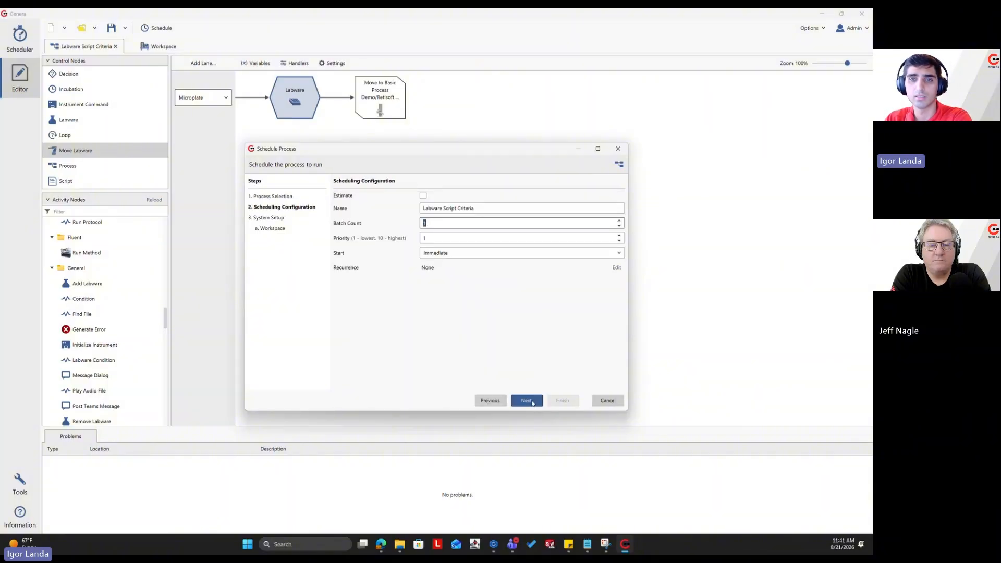
type("8")
left_click(531, 401)
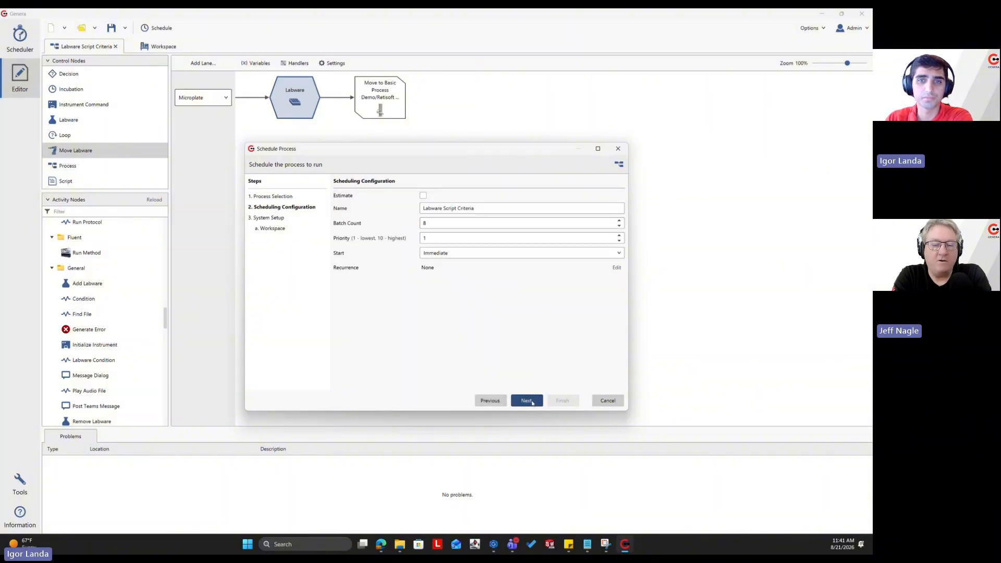
left_click(492, 400)
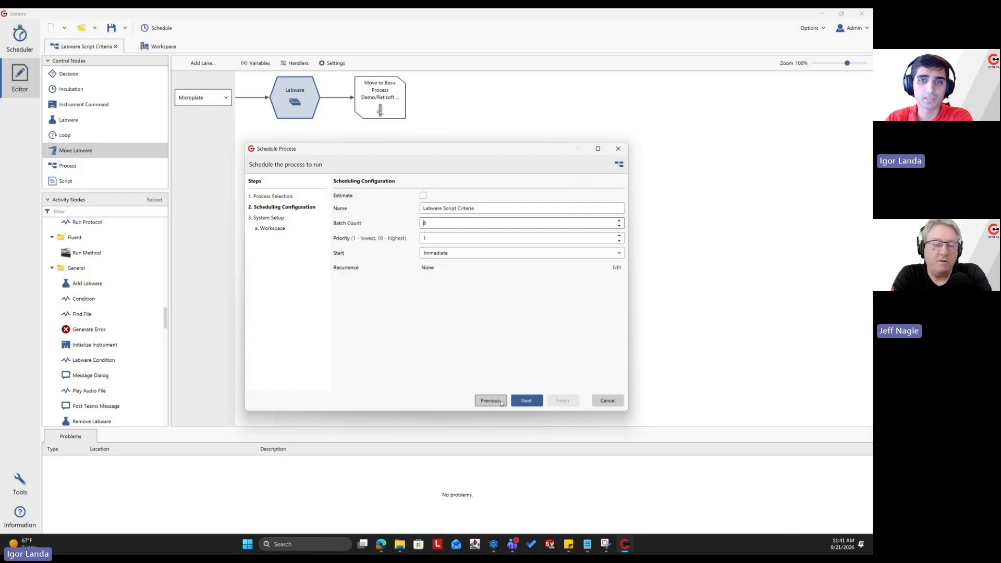
left_click(438, 254)
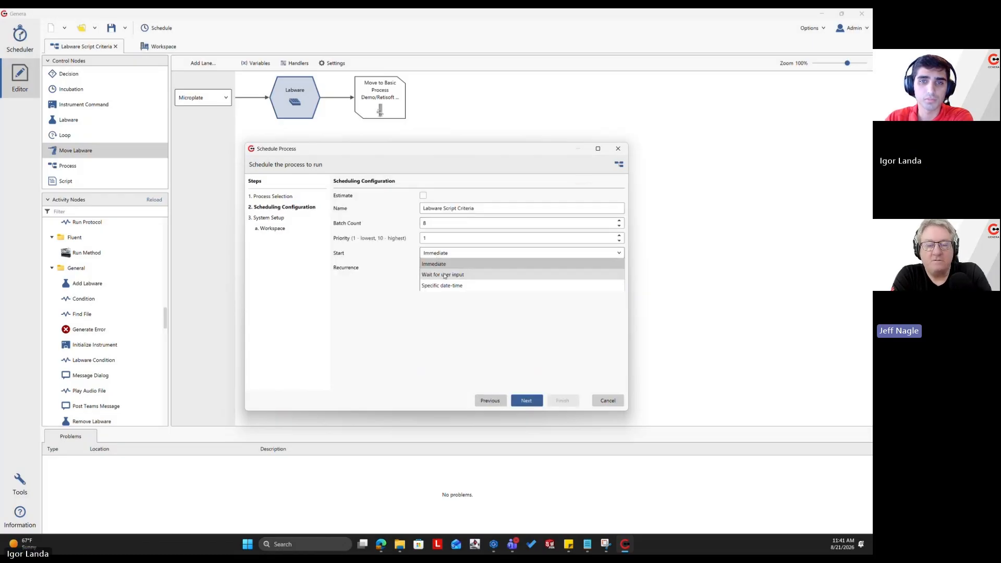
left_click(445, 275)
left_click(537, 401)
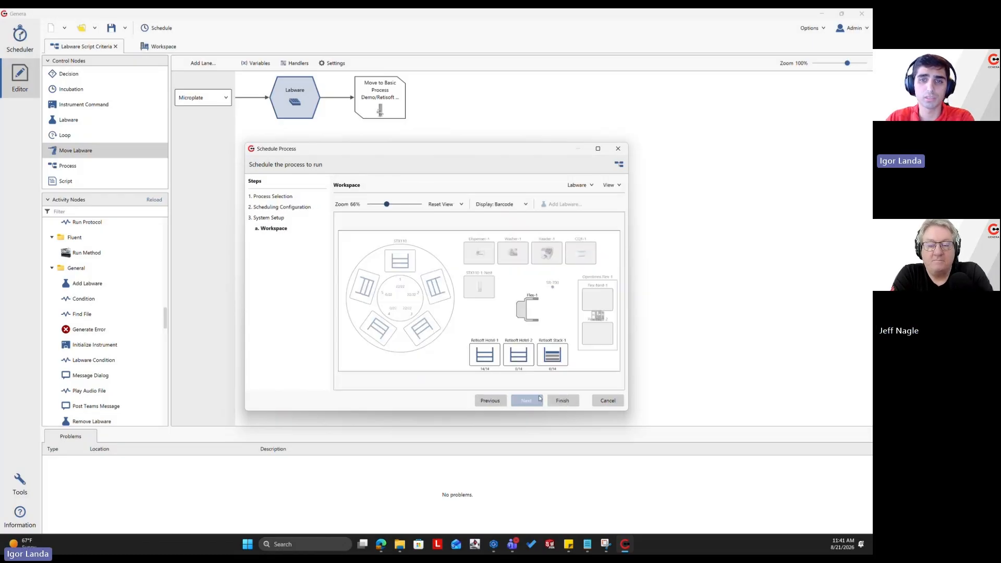
left_click(560, 401)
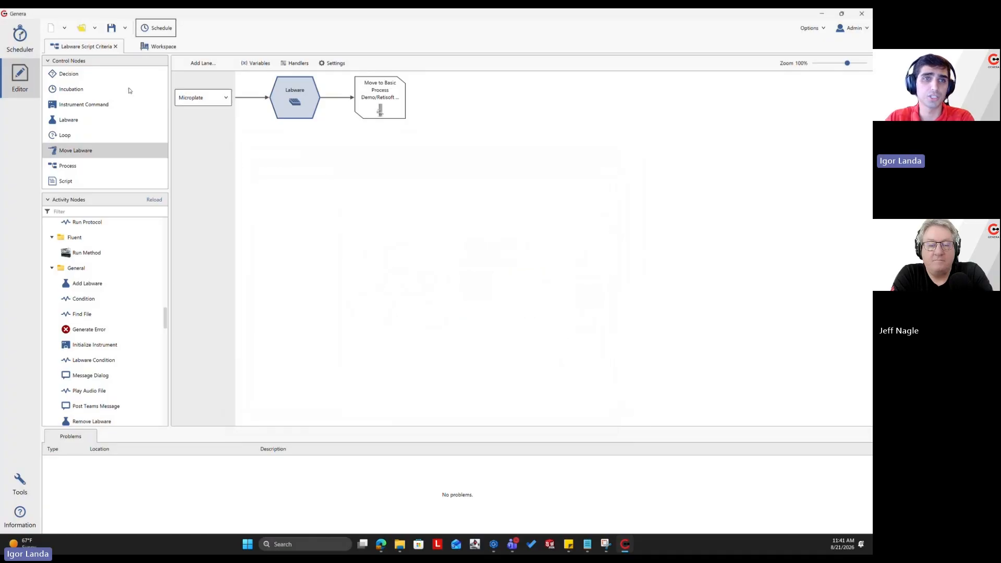
- Start the waiting Labware Script Criteria task in the scheduler
left_click(31, 43)
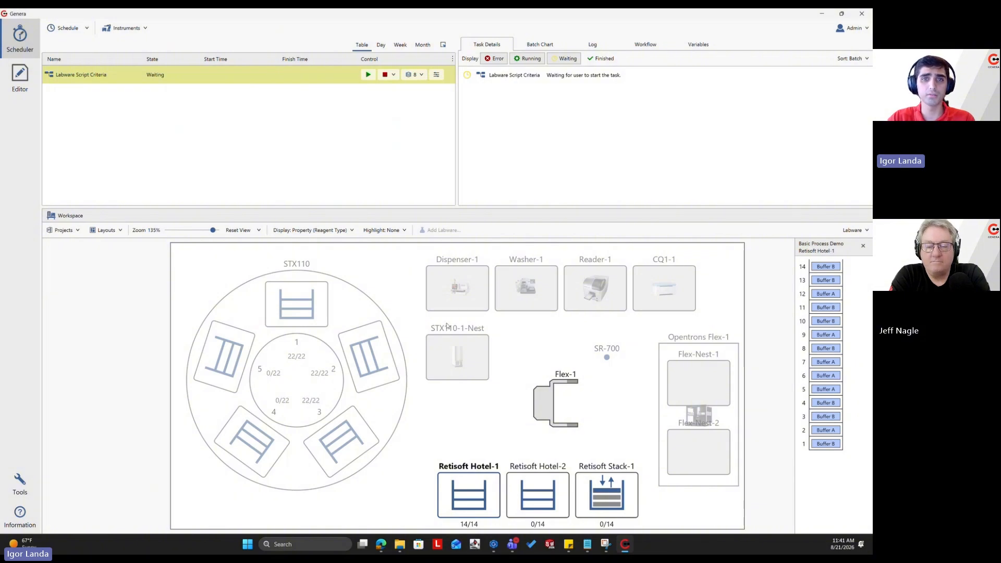
left_click(367, 76)
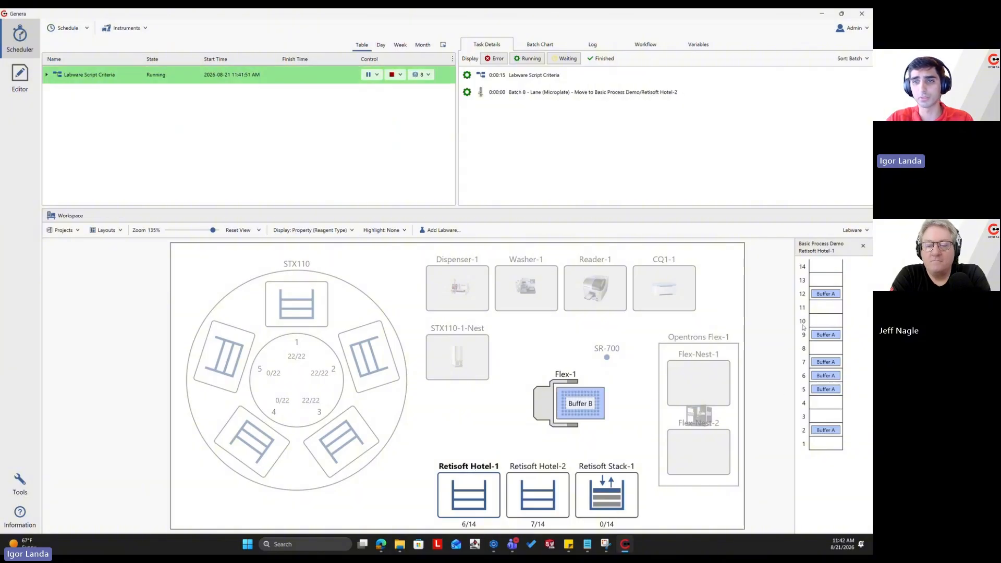
left_click(507, 440)
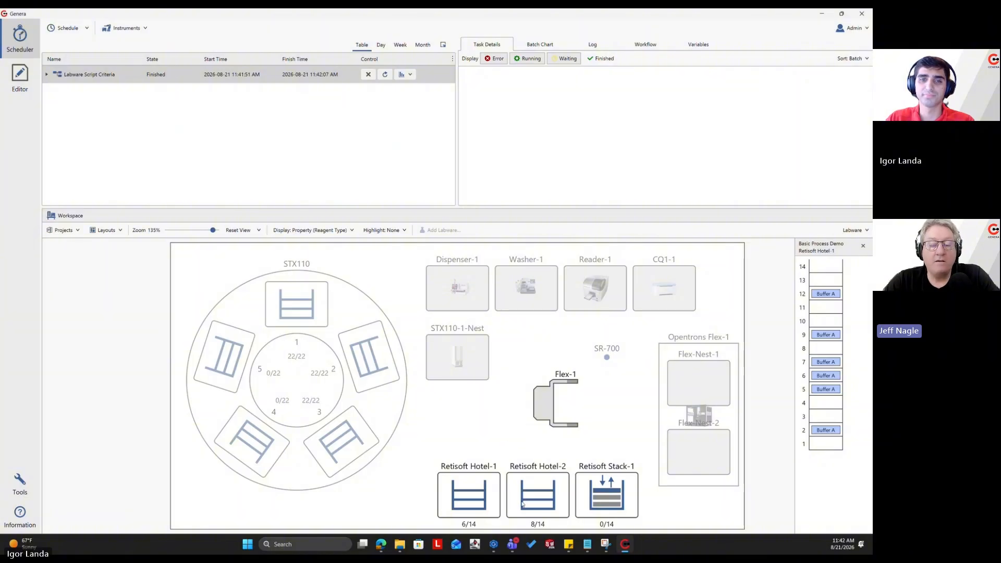
- Examine the reagent types of the plates in Retisoft Hotel-2 and then in Retisoft Hotel-1
mouse_move(526, 502)
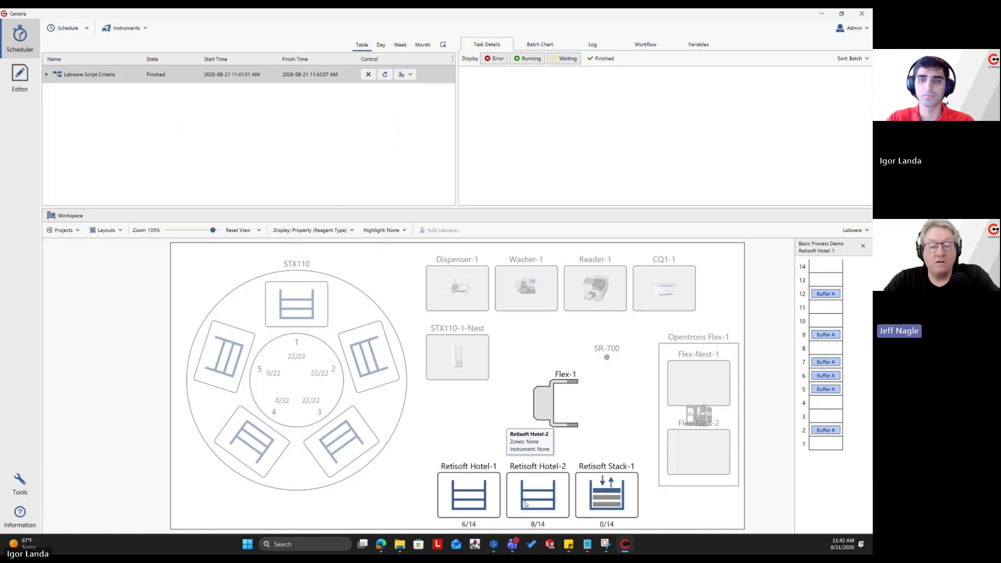
left_click(525, 504)
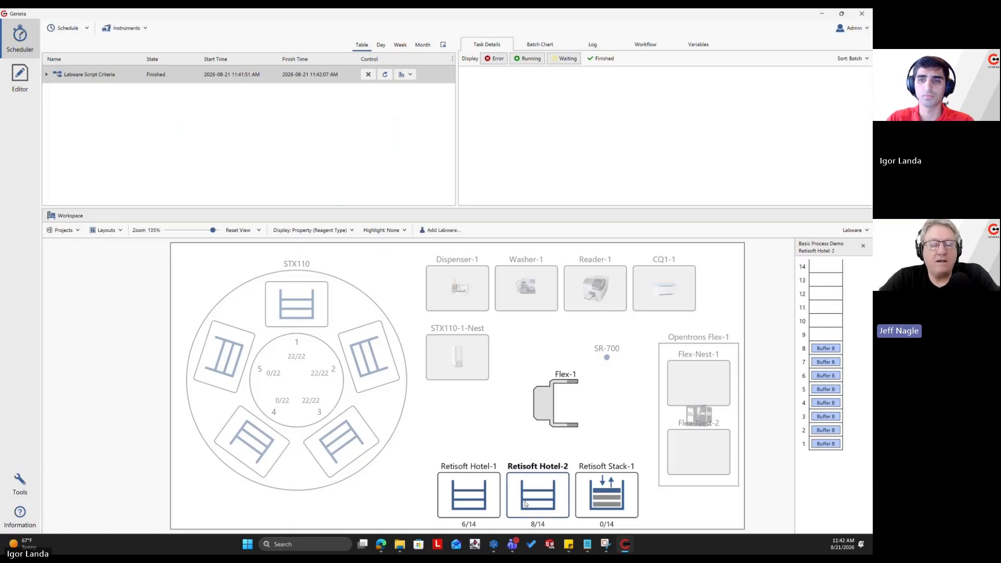
right_click(524, 505)
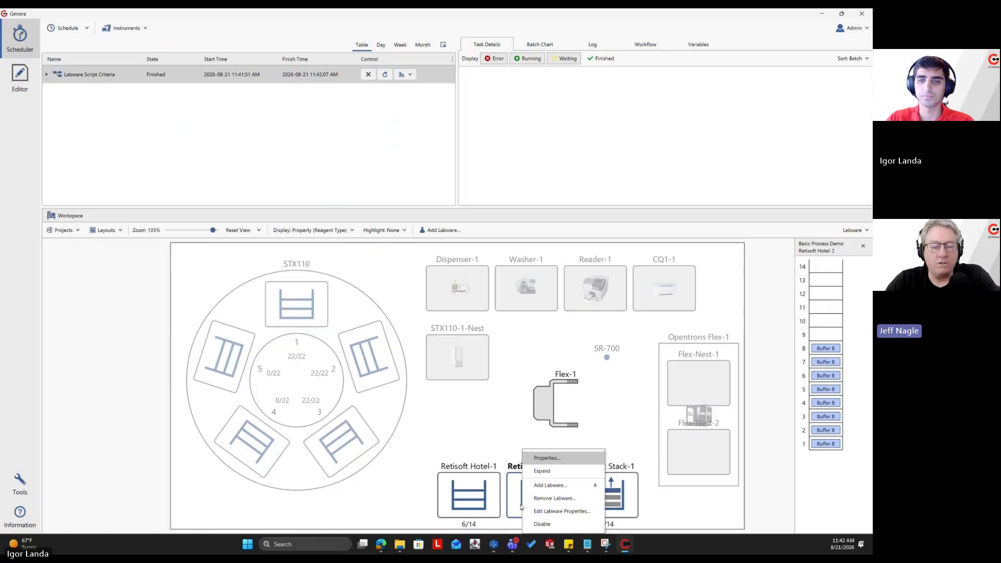
left_click(761, 505)
left_click(480, 499)
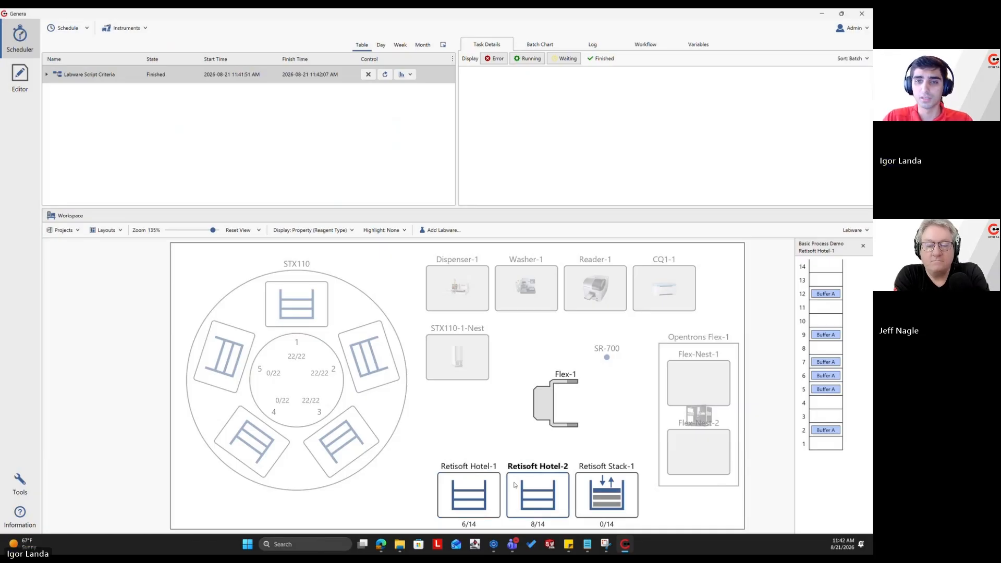
- Remove all labware from the workspace
left_click(854, 230)
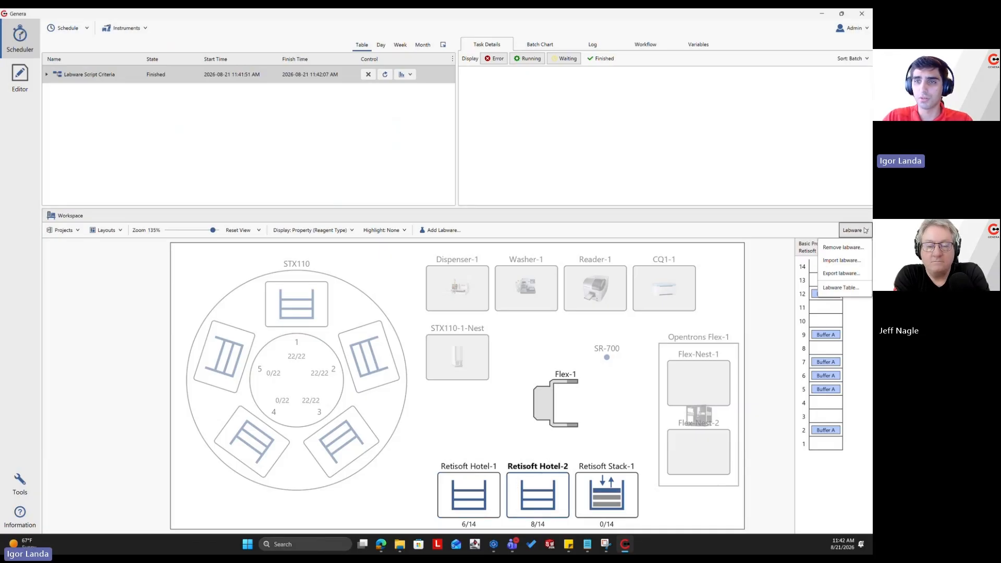
left_click(844, 252)
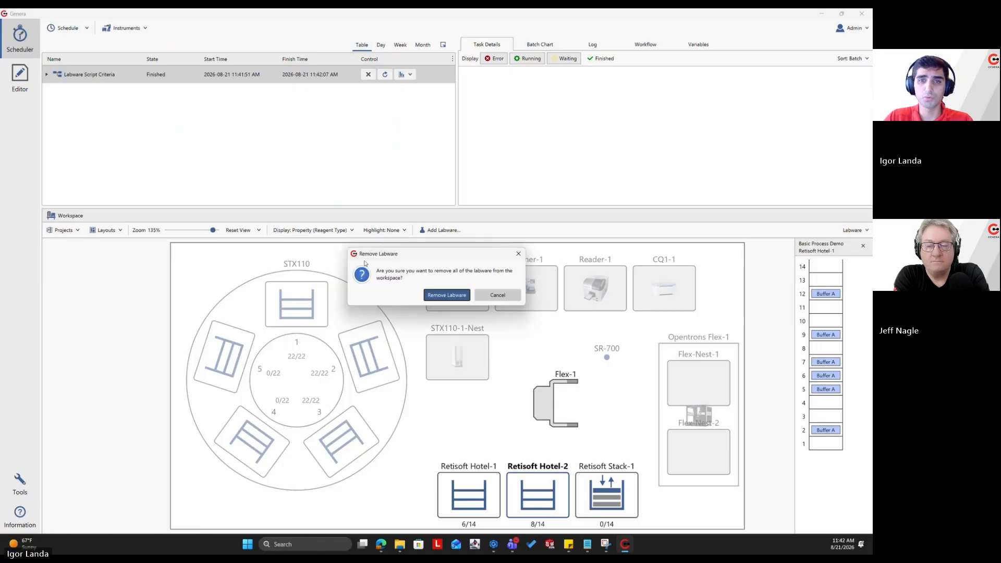
left_click(446, 296)
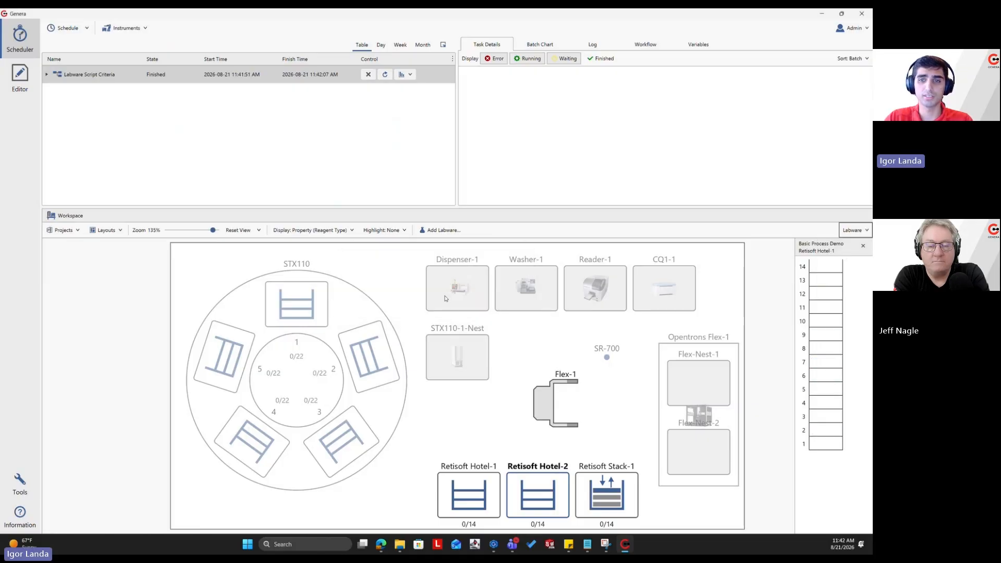
- Import the labware layout from the file "Labware Scipt Criteria.xml" into the workspace
left_click(855, 229)
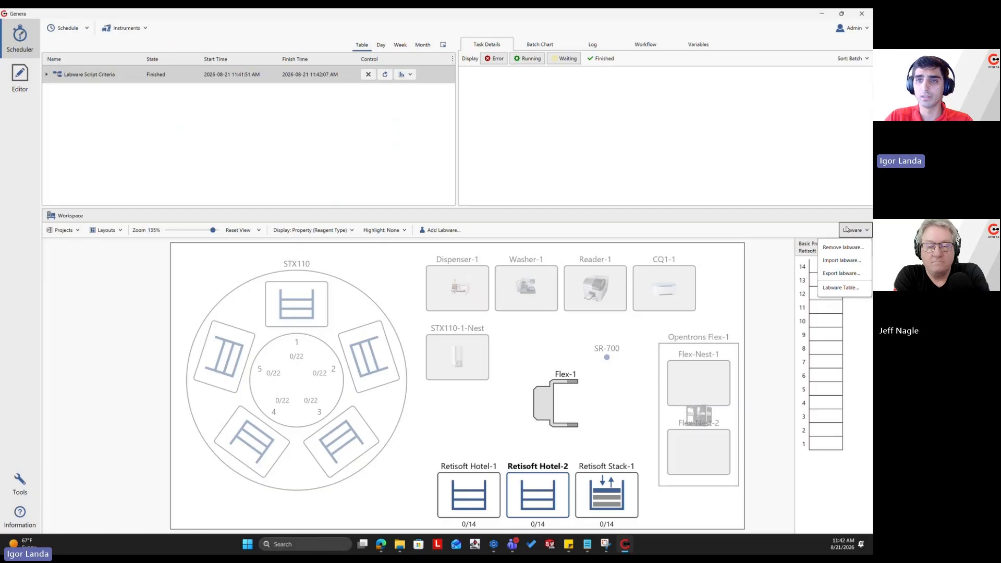
left_click(844, 261)
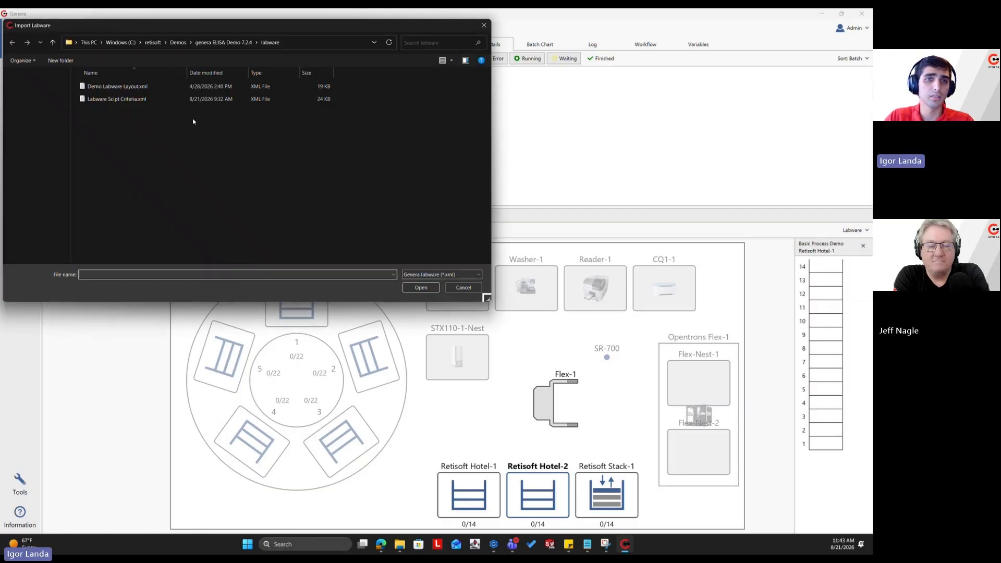
double_click(154, 100)
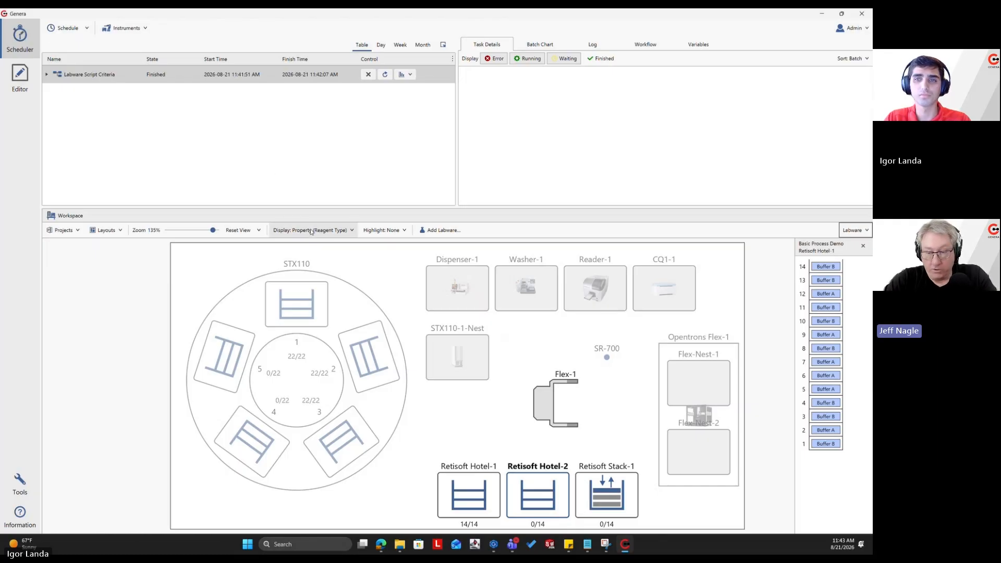
- Set the workspace display to show each plate's barcode
left_click(854, 230)
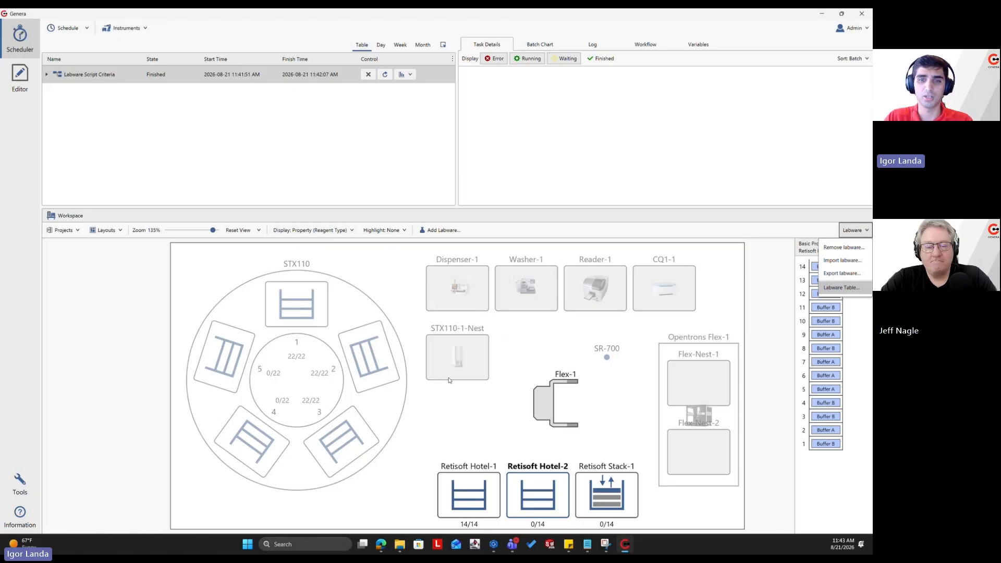
left_click(313, 231)
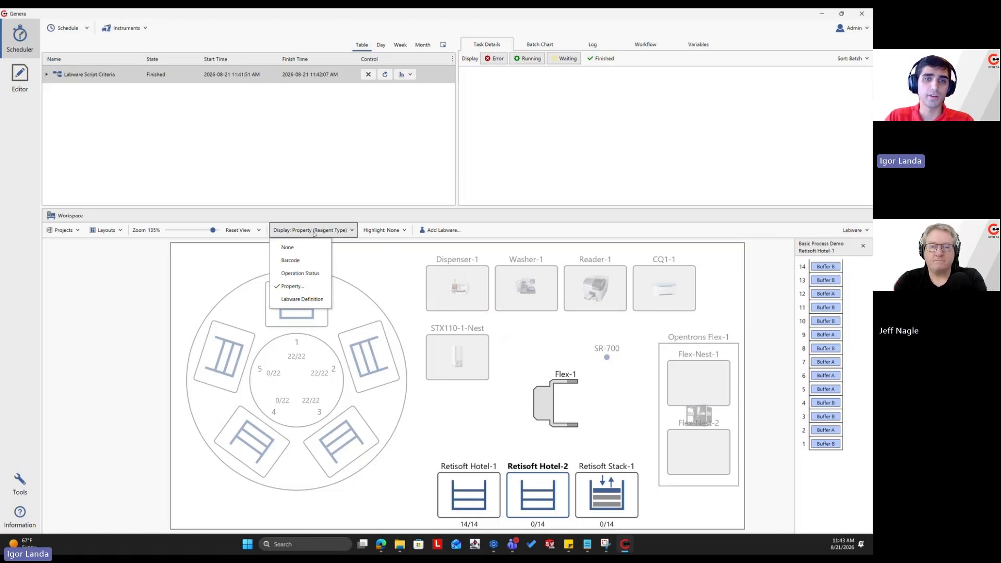
left_click(299, 263)
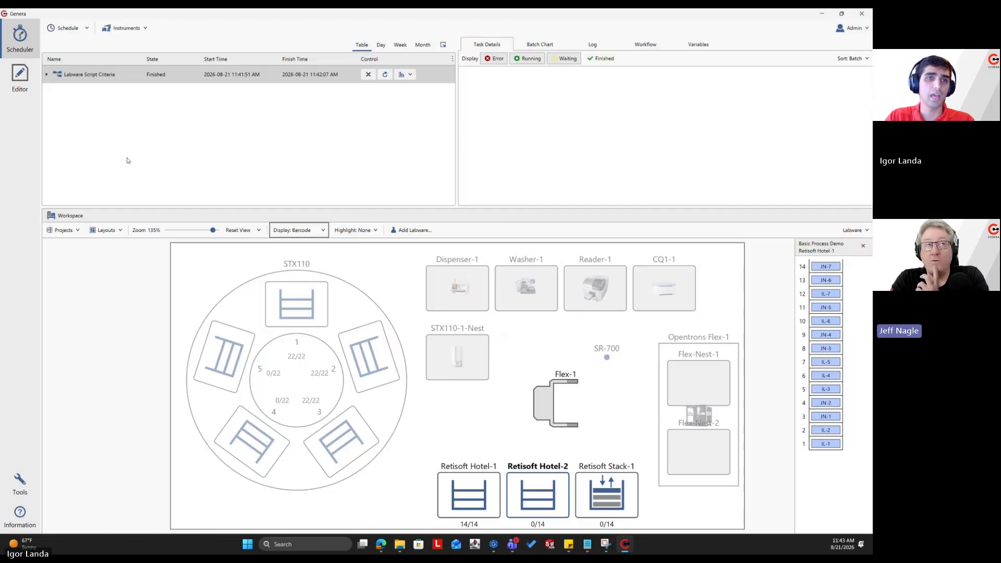
- Delete the if block that checks Reagent Type from the Labware node's criteria script in the Labware Script Criteria process
left_click(20, 78)
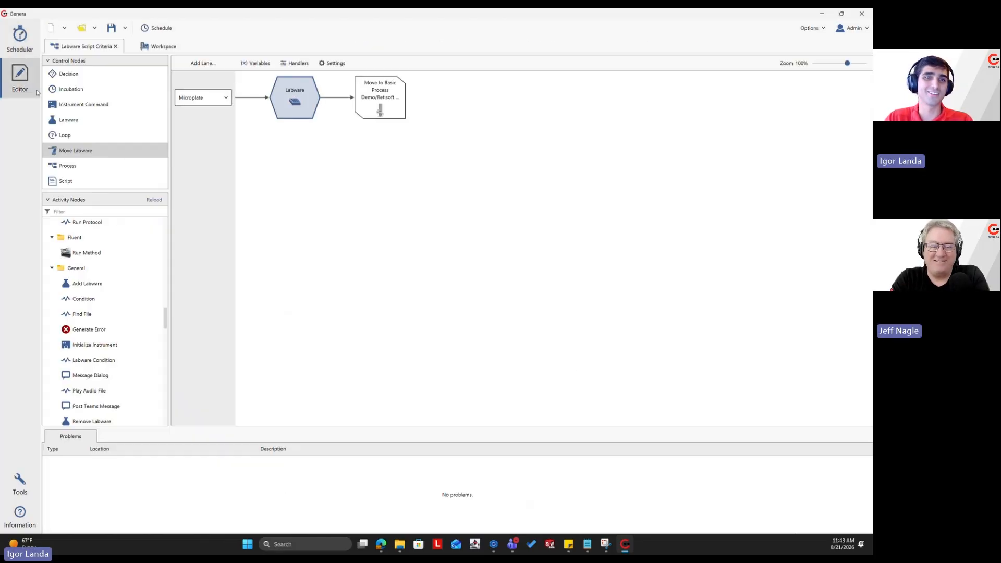
double_click(292, 92)
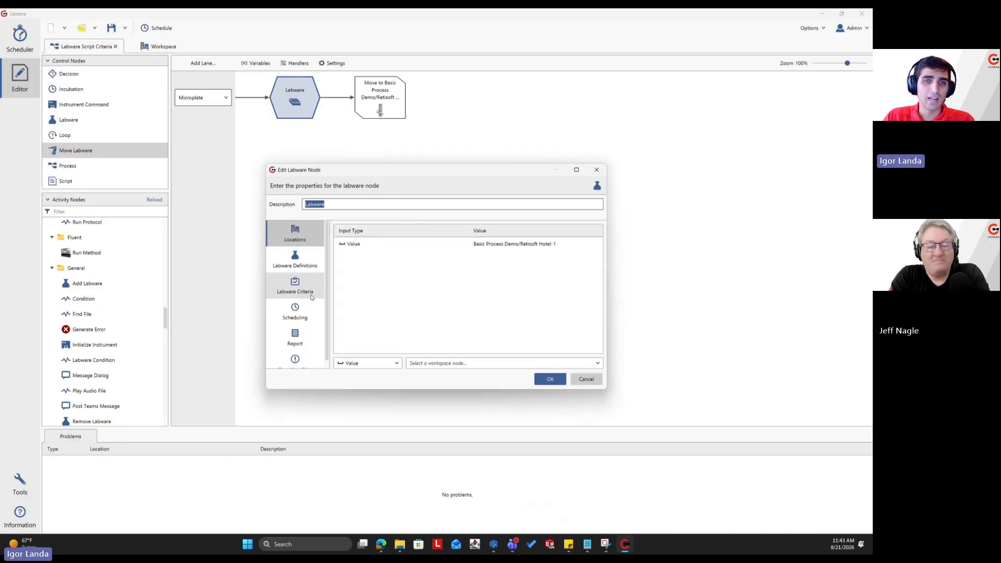
left_click(295, 313)
left_click(295, 286)
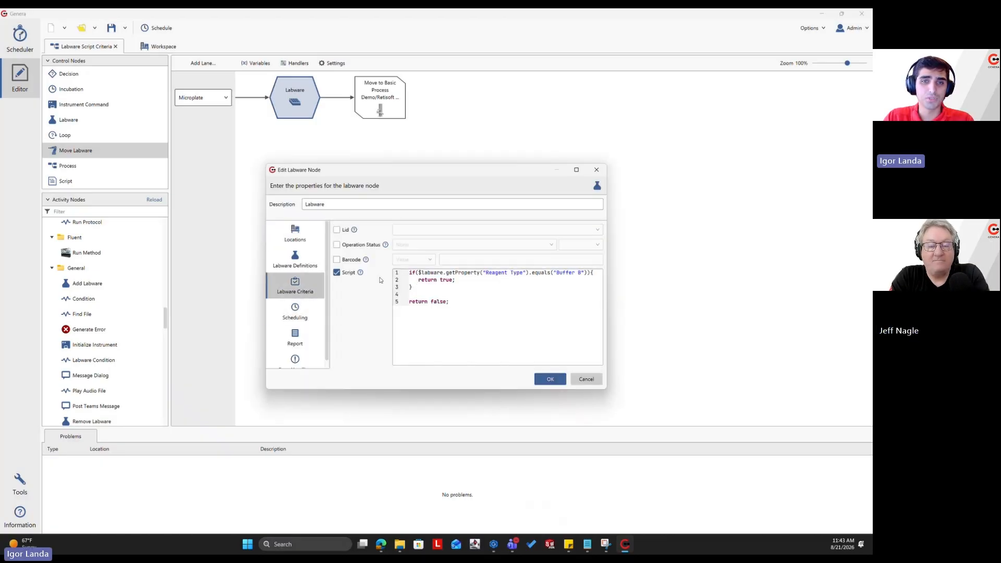
left_click_drag(418, 286, 401, 270)
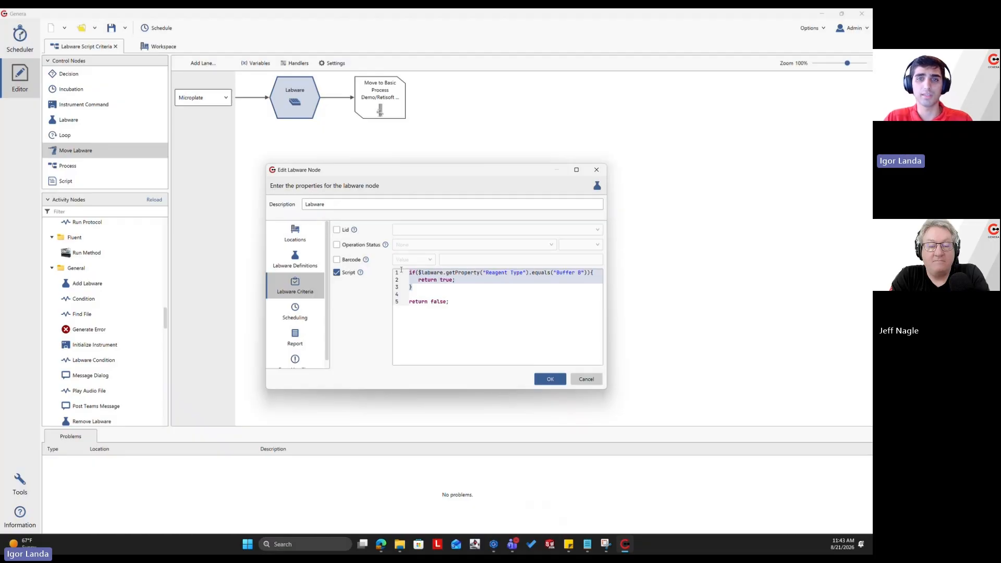
key("Delete")
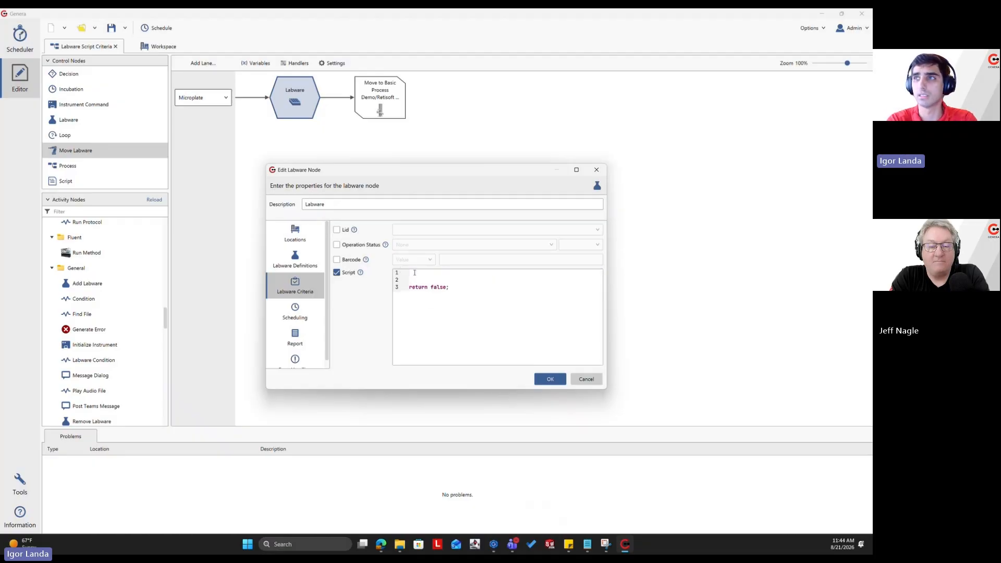
- Begin the criteria script with an if block whose condition is $labware.getBarcode().contains("IL-")
type("if(")
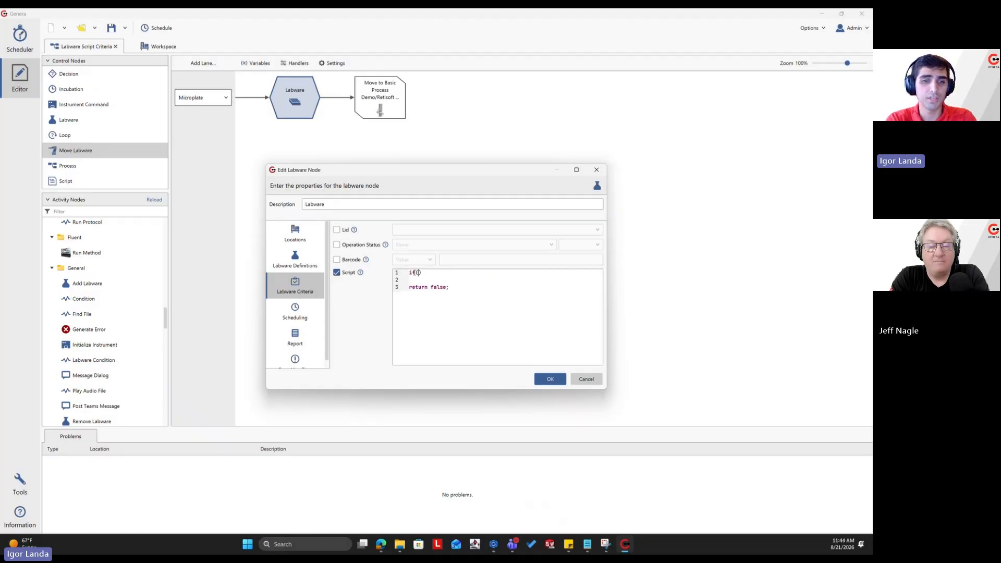
type("$labware")
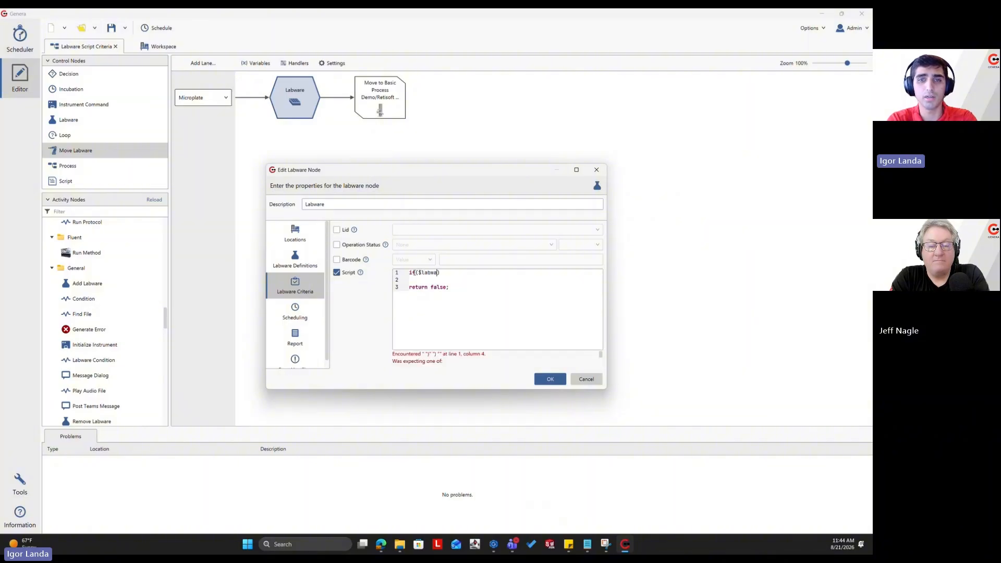
type(".get")
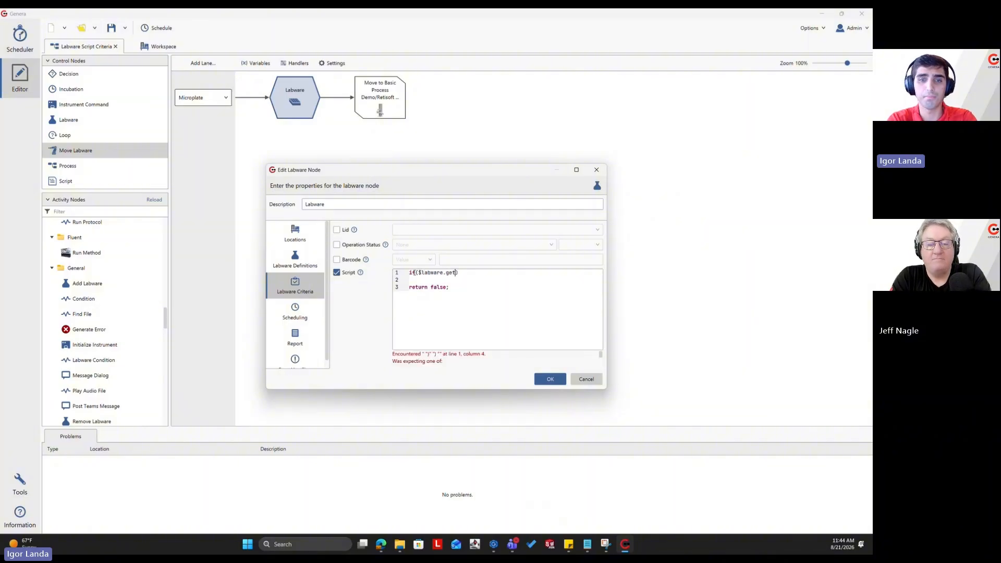
type("Barcod")
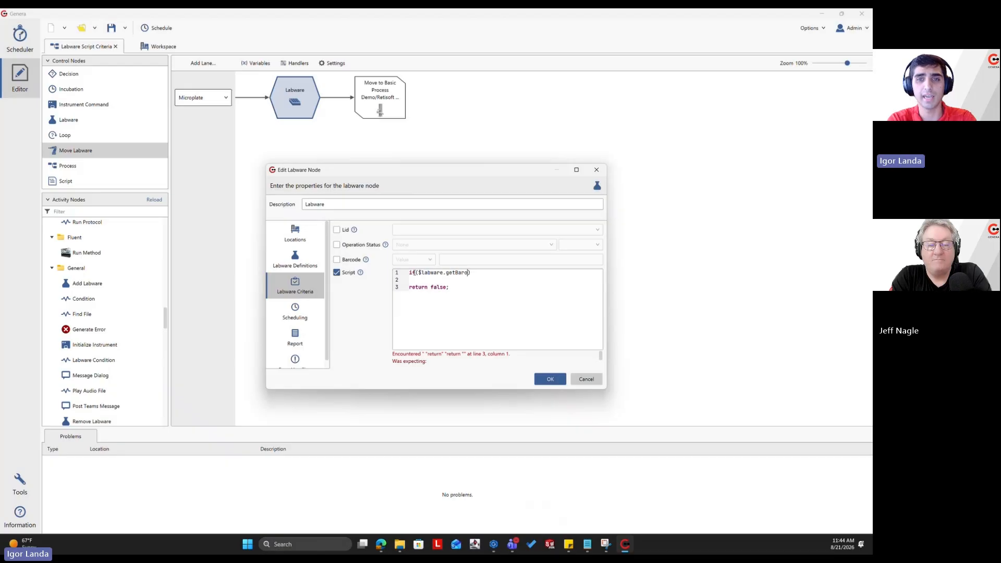
type("e()")
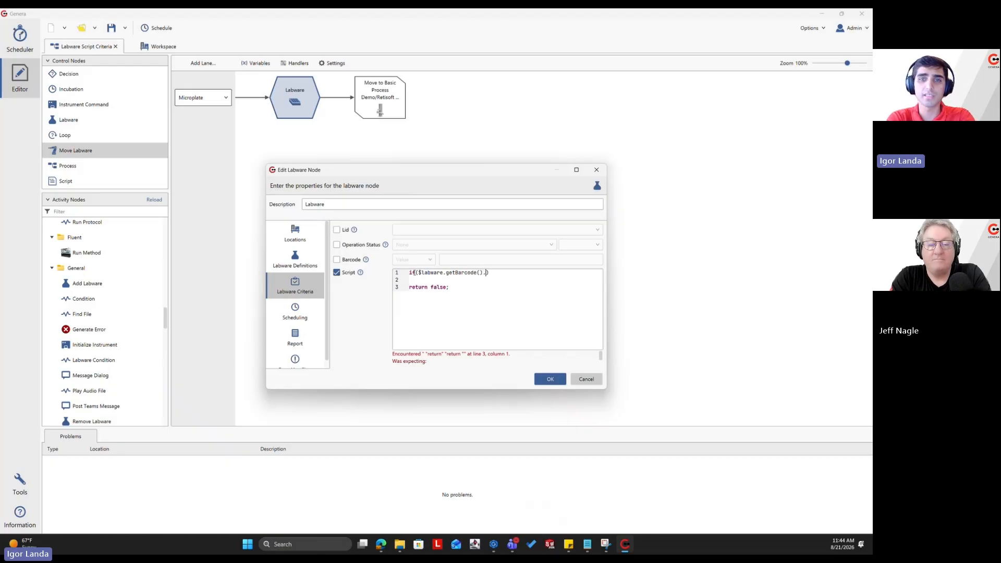
type(".")
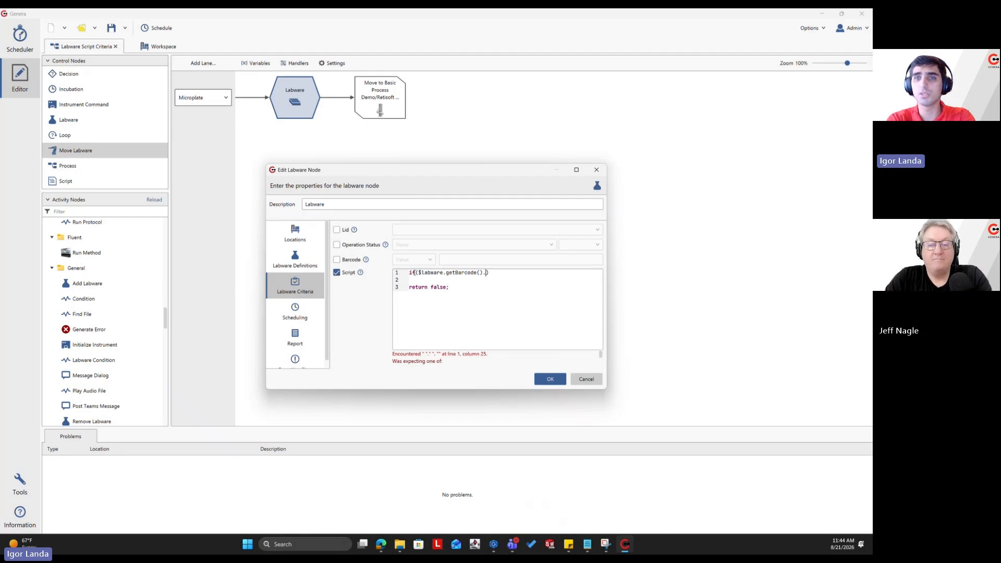
type("contains")
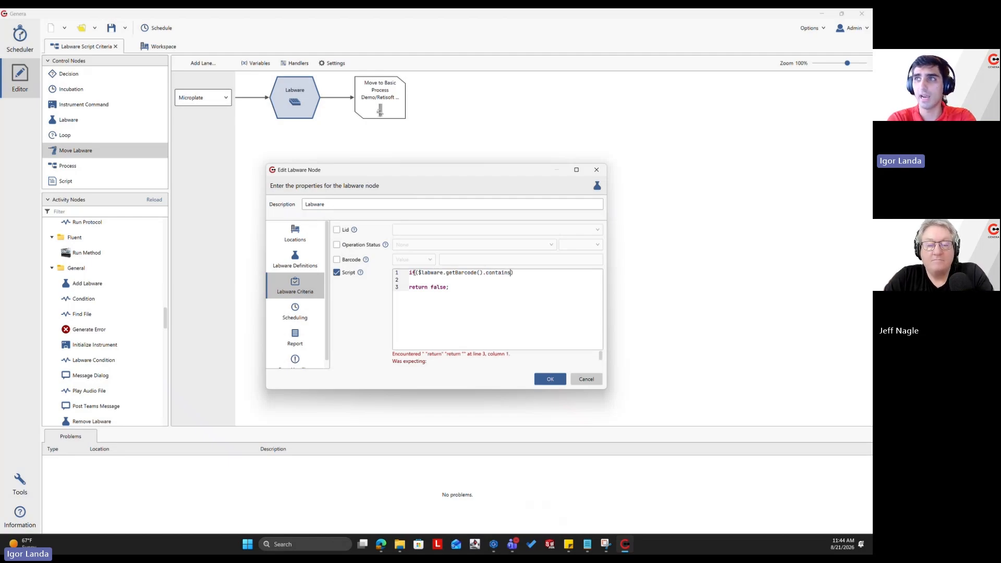
type("()")
type("\"")
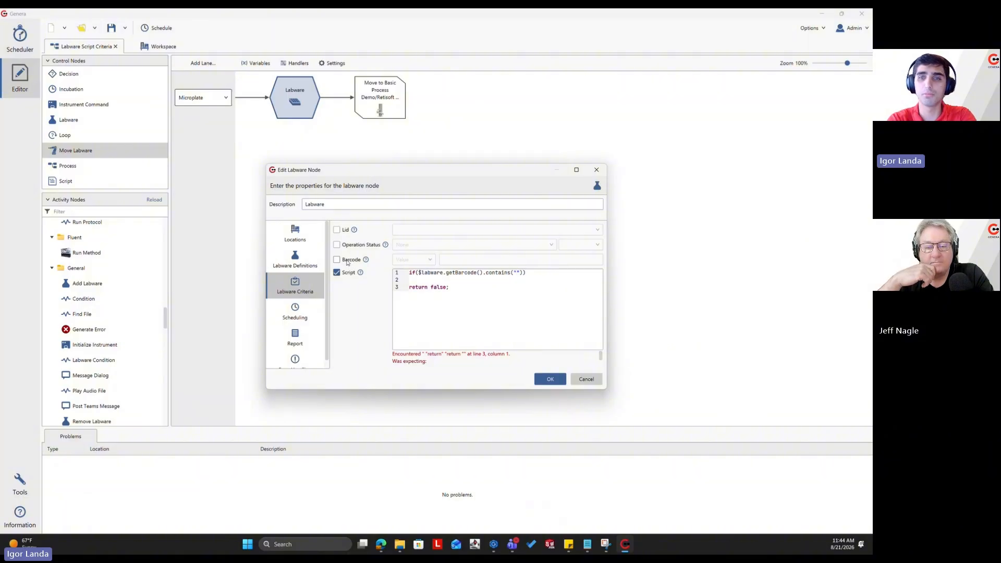
type("IL-")
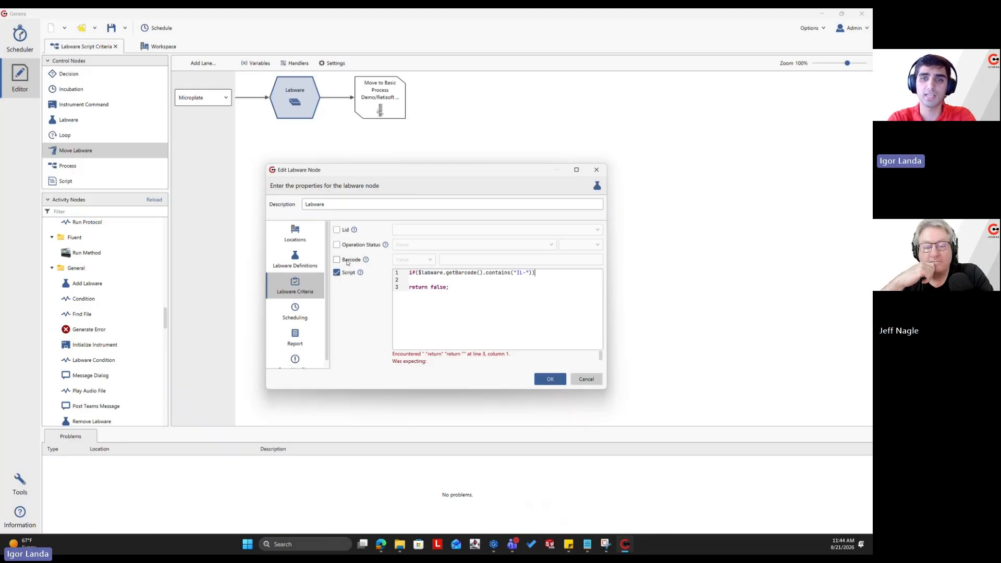
type("{")
key("Return")
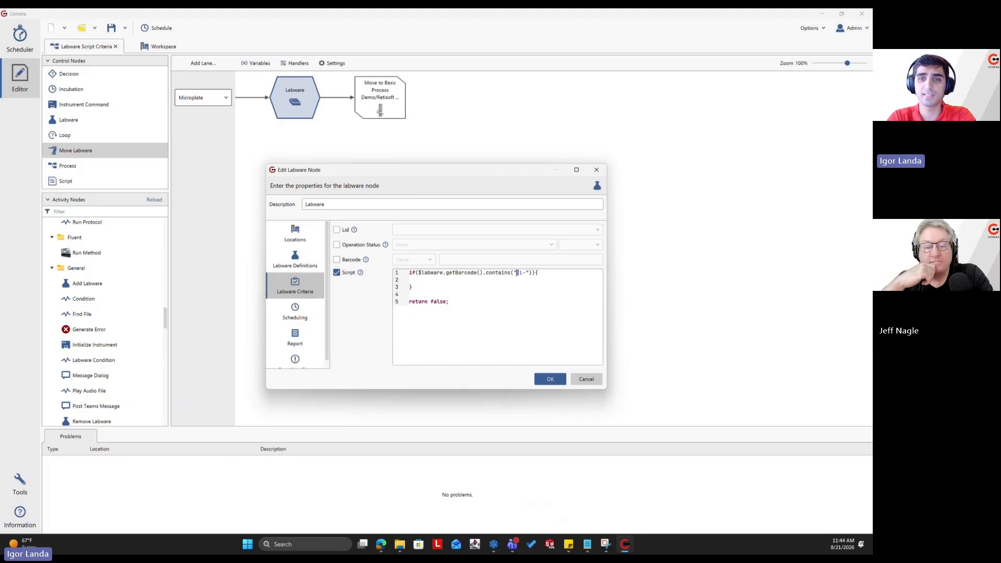
- Make the barcode if block return true, and save the process with the edited Labware node
left_click_drag(517, 272, 527, 273)
left_click(444, 283)
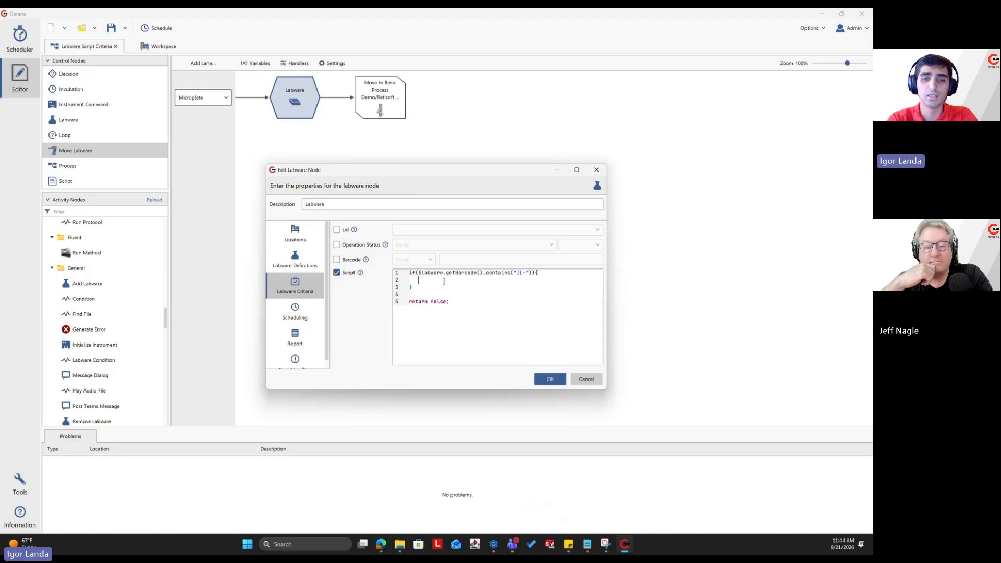
type("return")
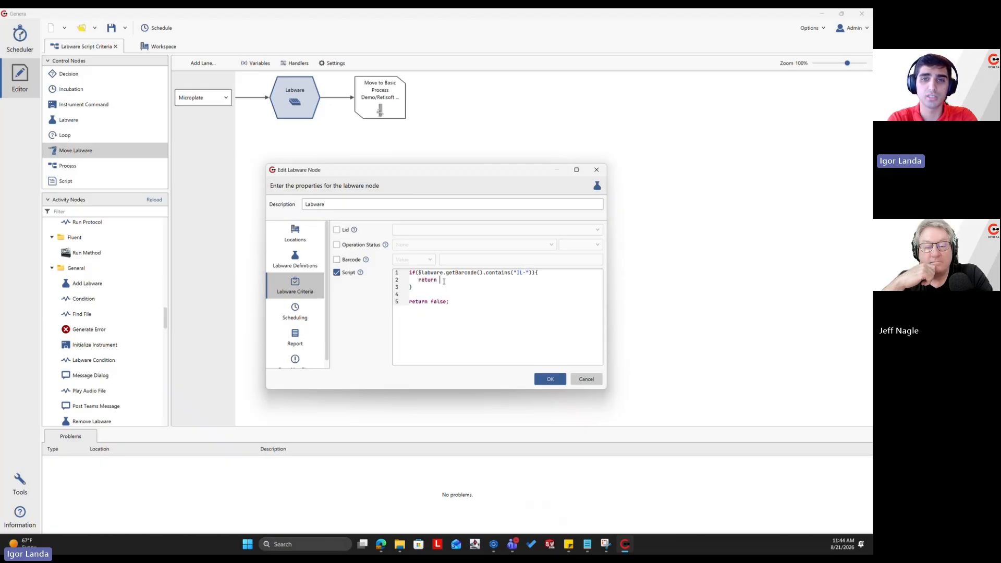
type(" true;")
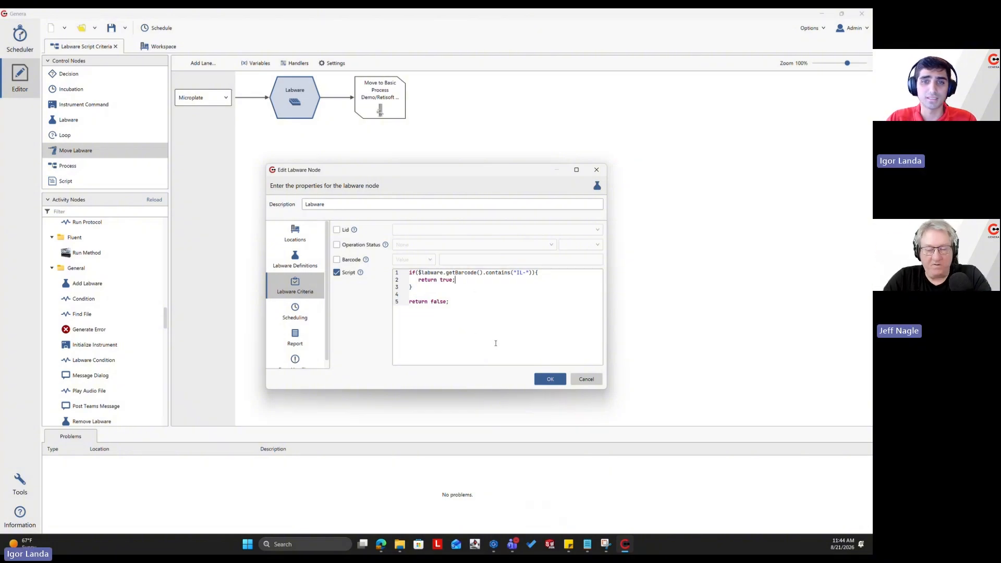
left_click(545, 379)
left_click(97, 29)
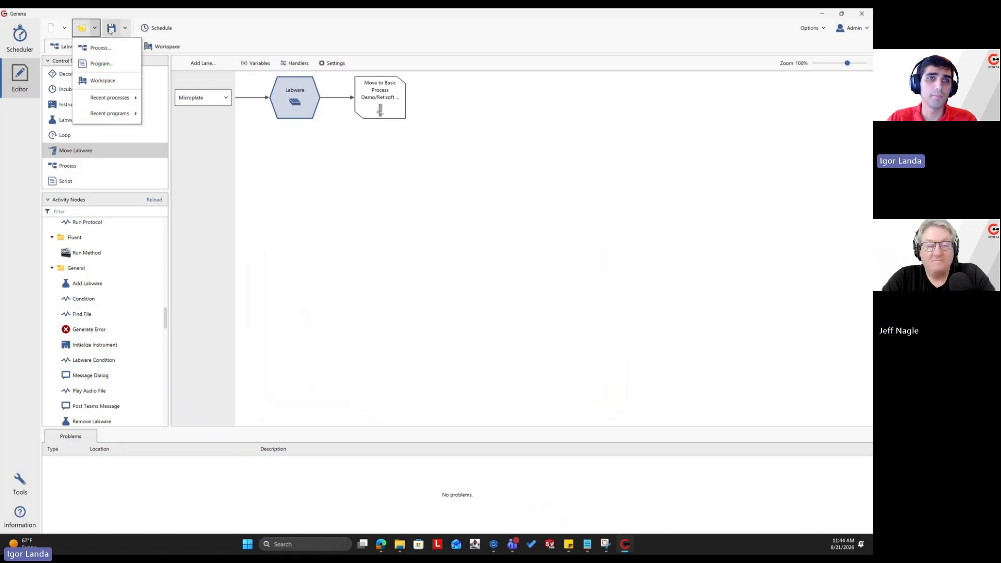
left_click(112, 29)
- Reschedule the finished Labware Script Criteria process with a batch count of 7 and its start on Wait for user input
left_click(19, 34)
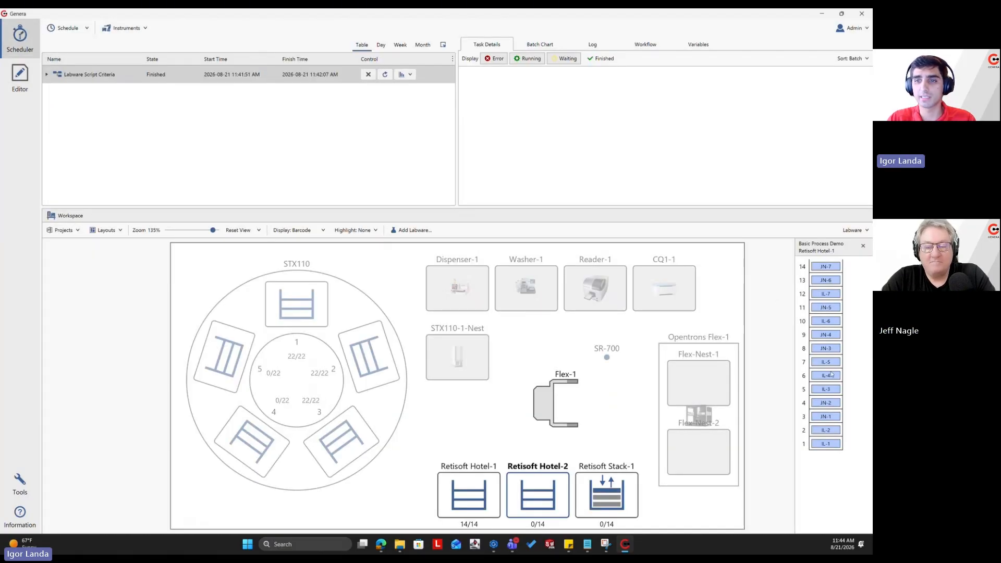
left_click(24, 77)
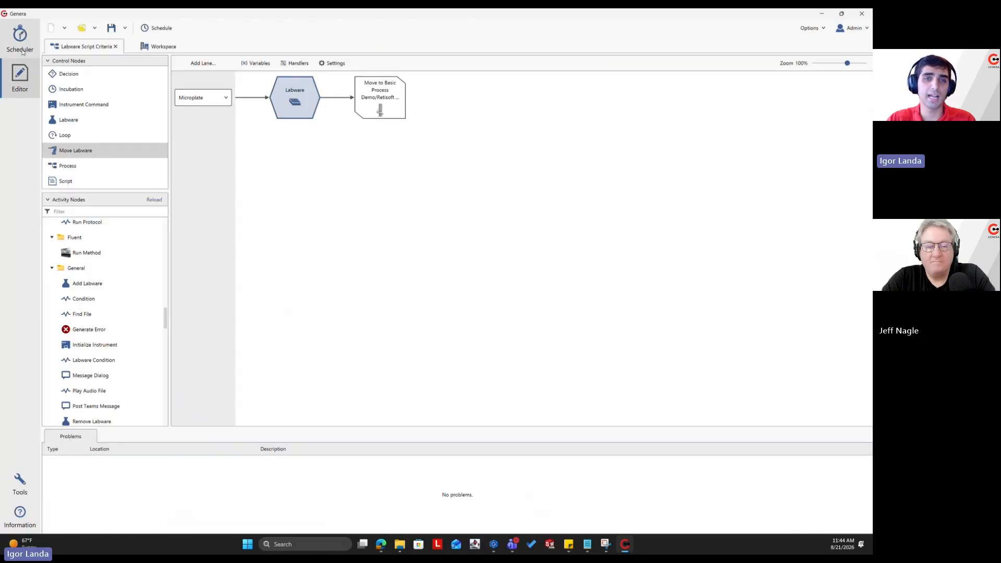
left_click(23, 52)
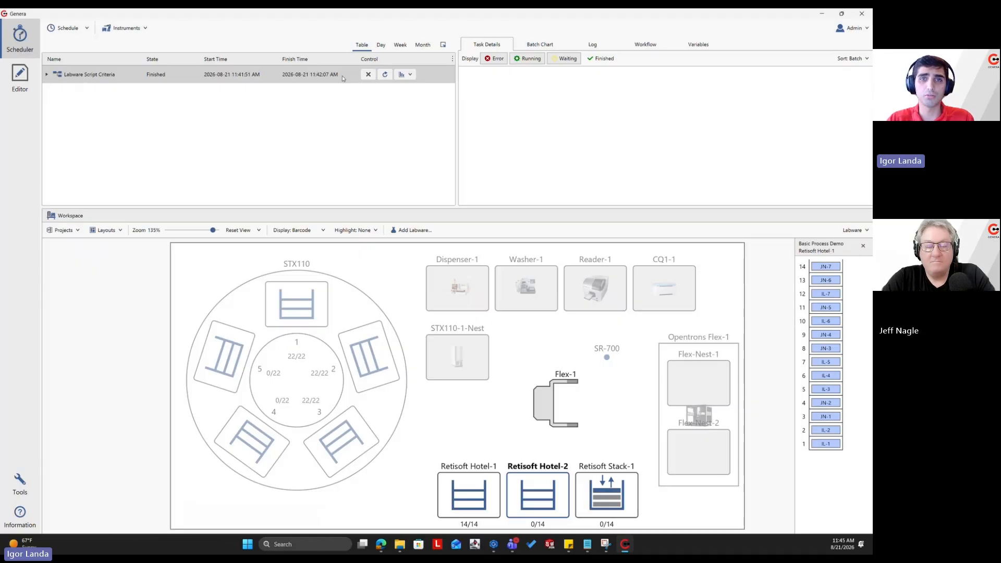
left_click(385, 75)
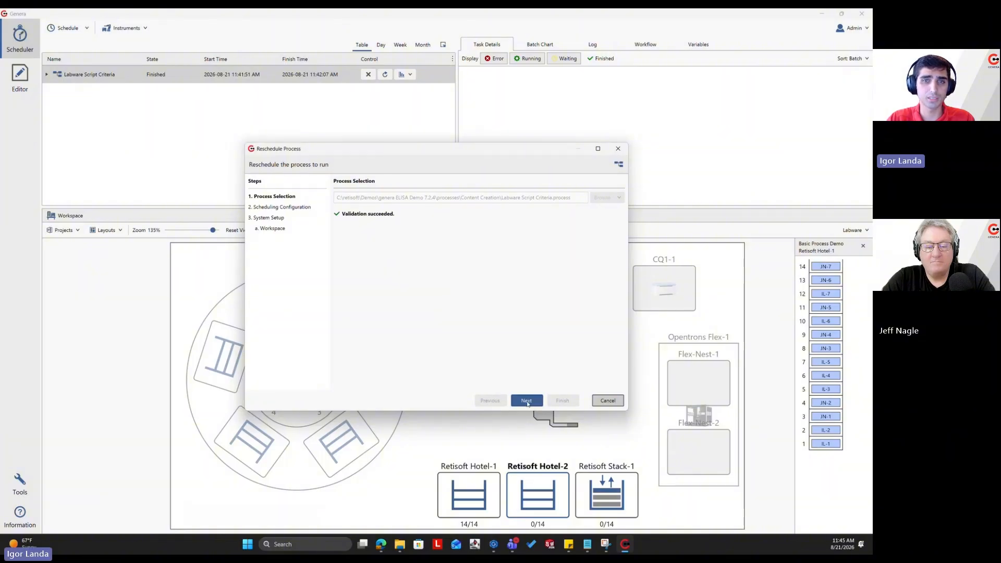
left_click(527, 401)
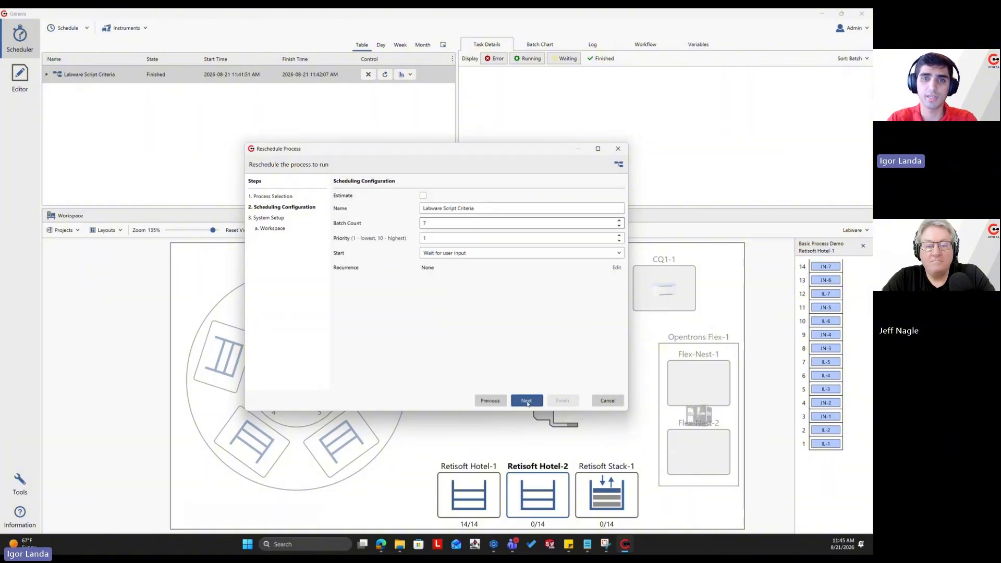
left_click(531, 401)
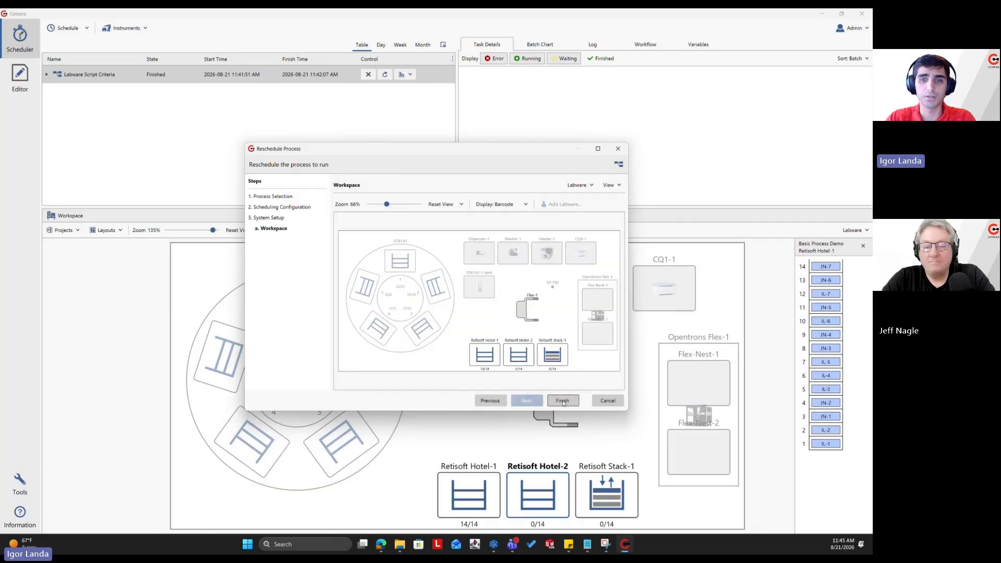
left_click(563, 402)
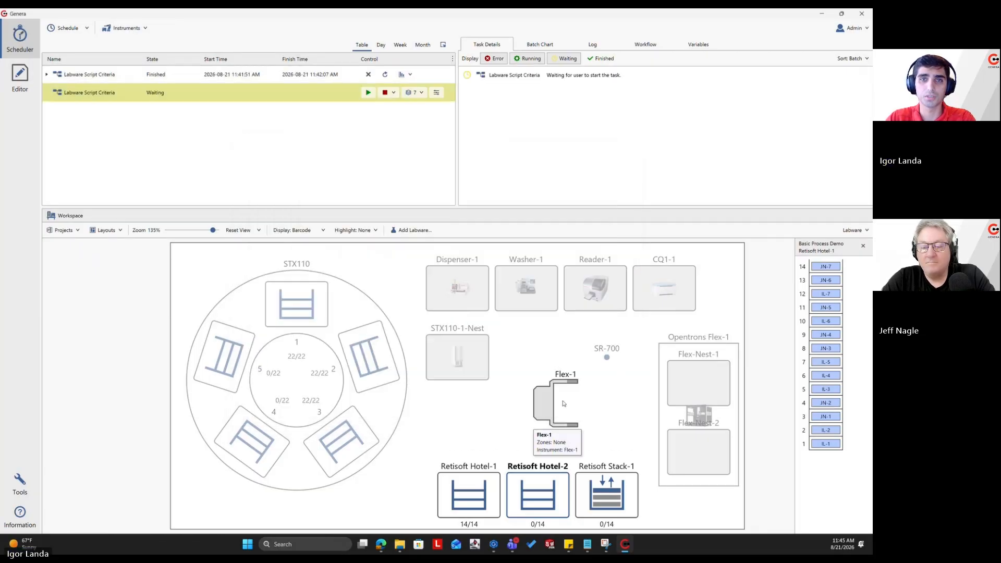
- Start the waiting Labware Script Criteria task and inspect the plate barcodes in Retisoft Hotel-1 and Retisoft Hotel-2
left_click(368, 92)
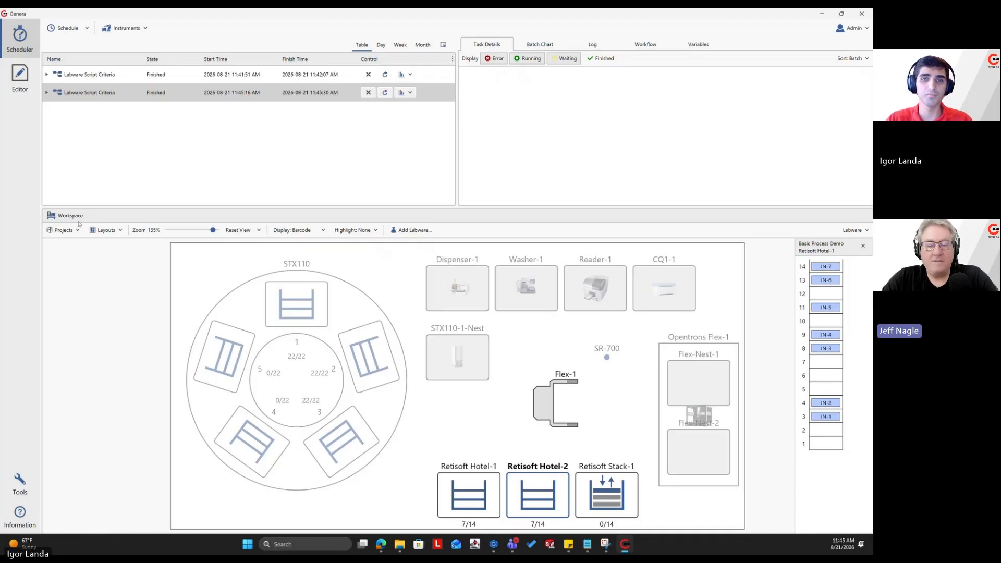
left_click(463, 484)
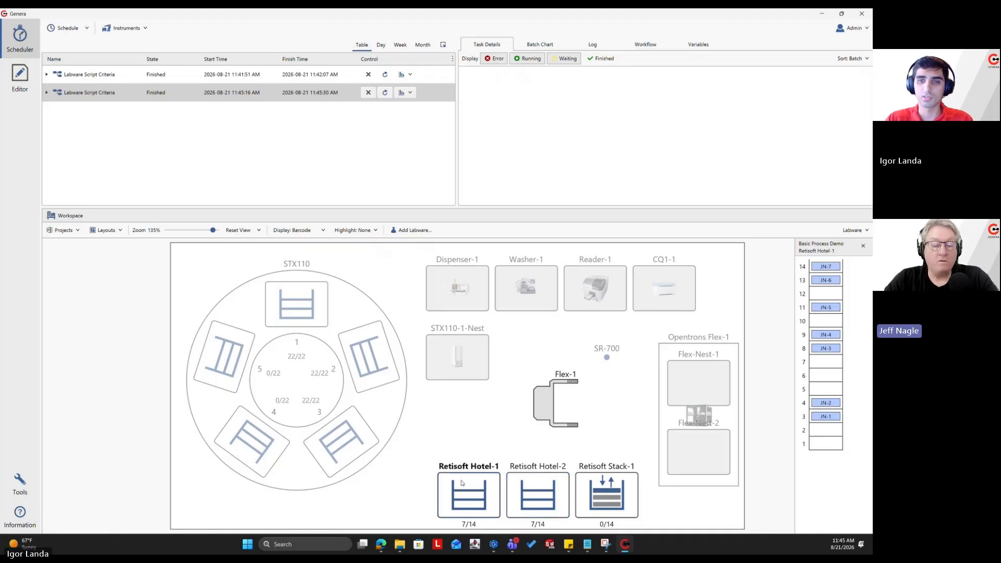
left_click(519, 488)
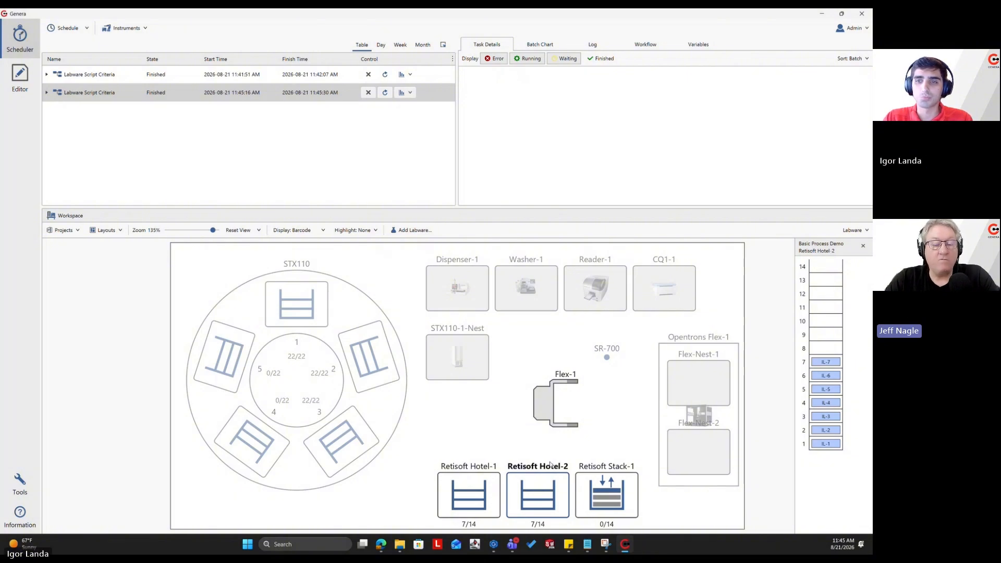
- Compare the plates in Retisoft Hotel-1 with those in Retisoft Hotel-2
left_click(490, 492)
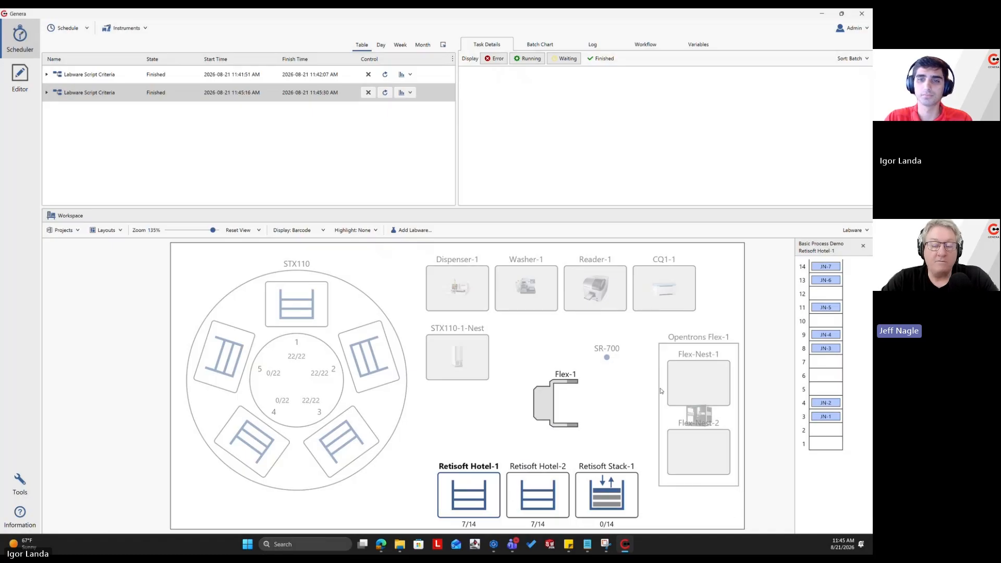
left_click(559, 492)
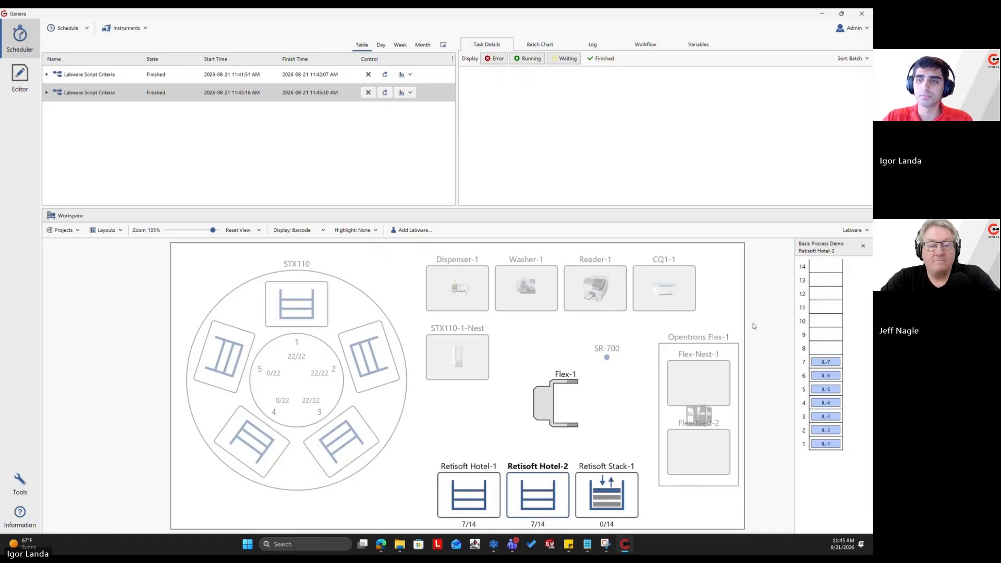
- Remove all labware from the workspace and re-import the starting labware set from its file
left_click(854, 230)
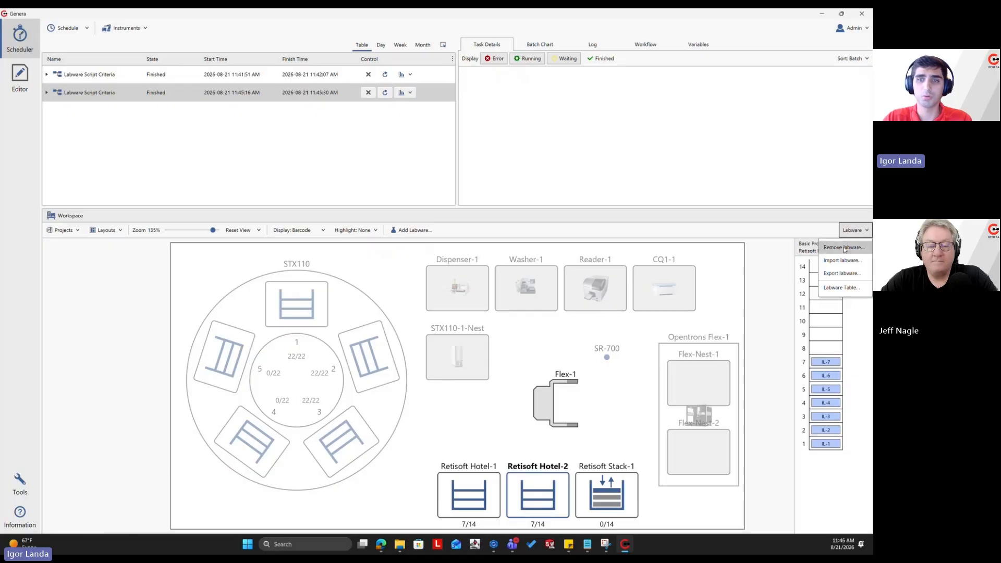
left_click(843, 247)
left_click(452, 295)
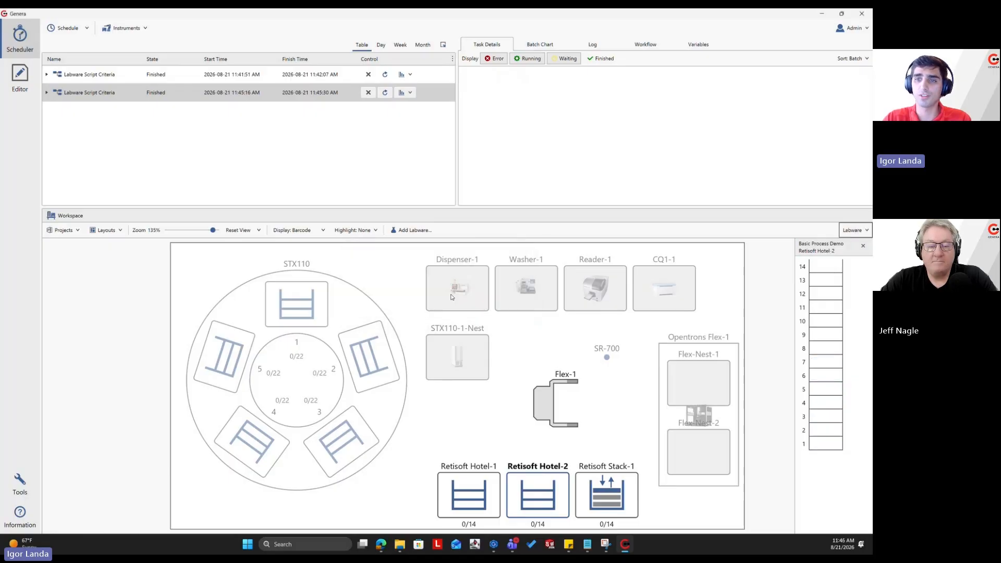
left_click(854, 230)
left_click(847, 259)
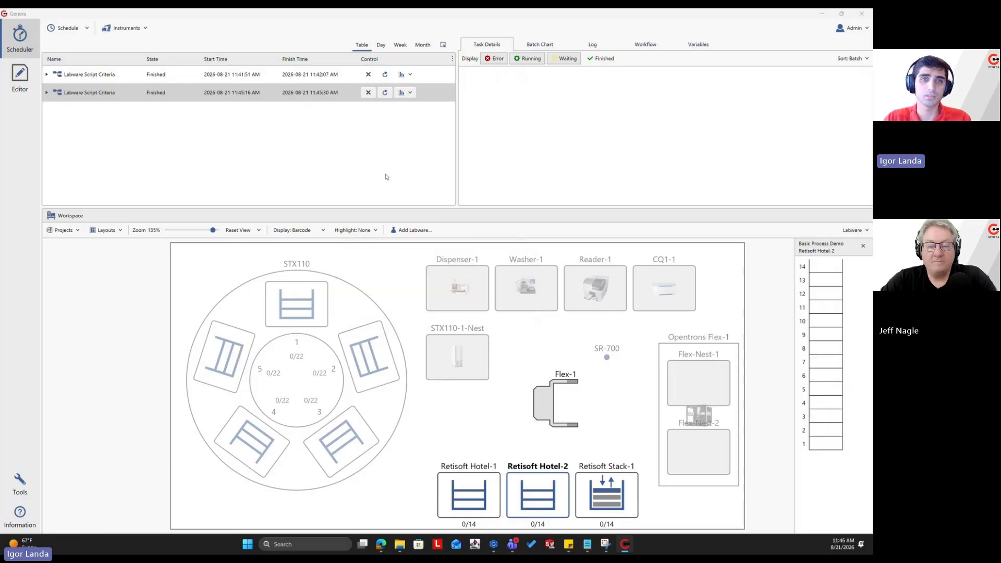
double_click(150, 102)
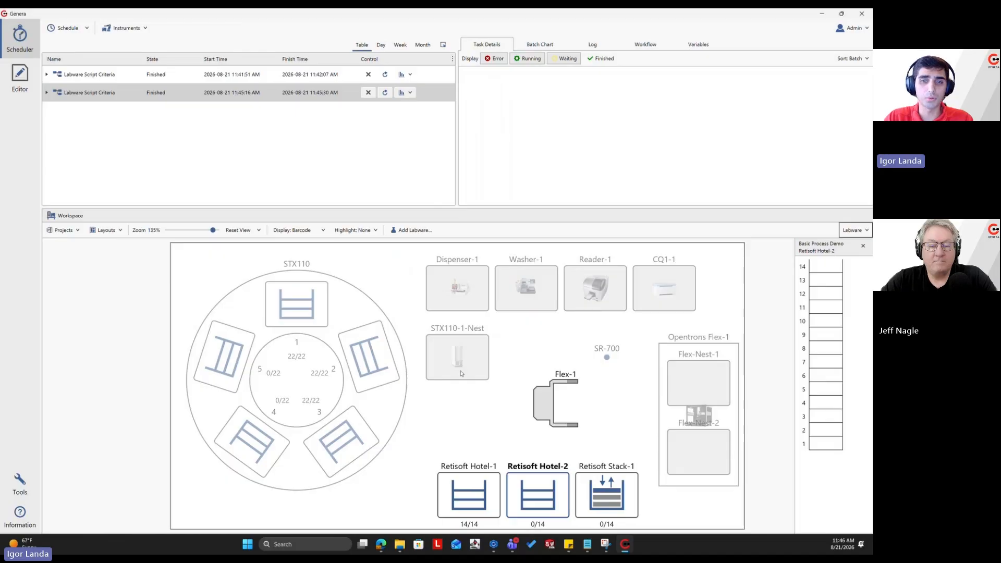
- Show the contents of Retisoft Hotel-1 and set the workspace labware display to Operation Status
left_click(461, 482)
left_click(301, 236)
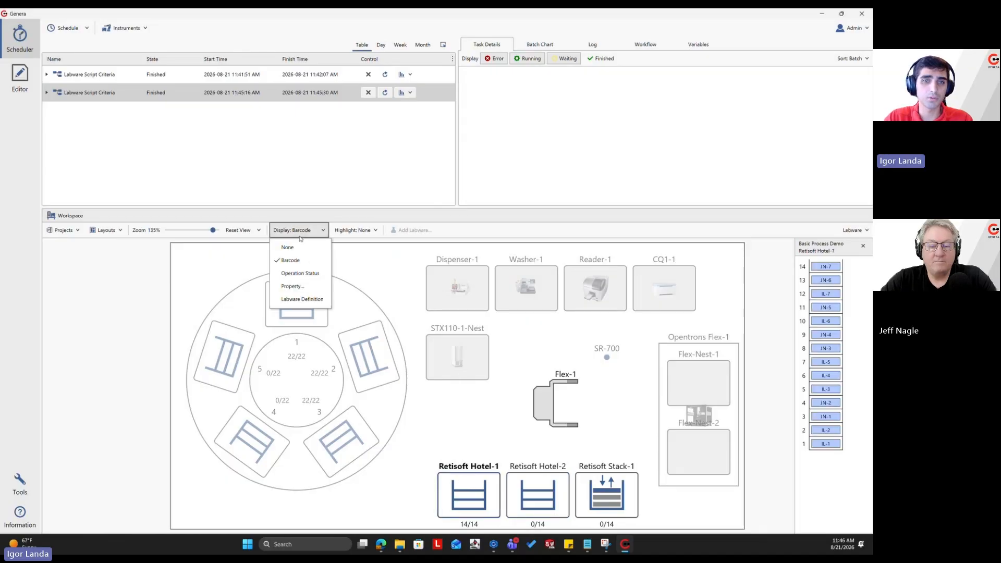
left_click(298, 274)
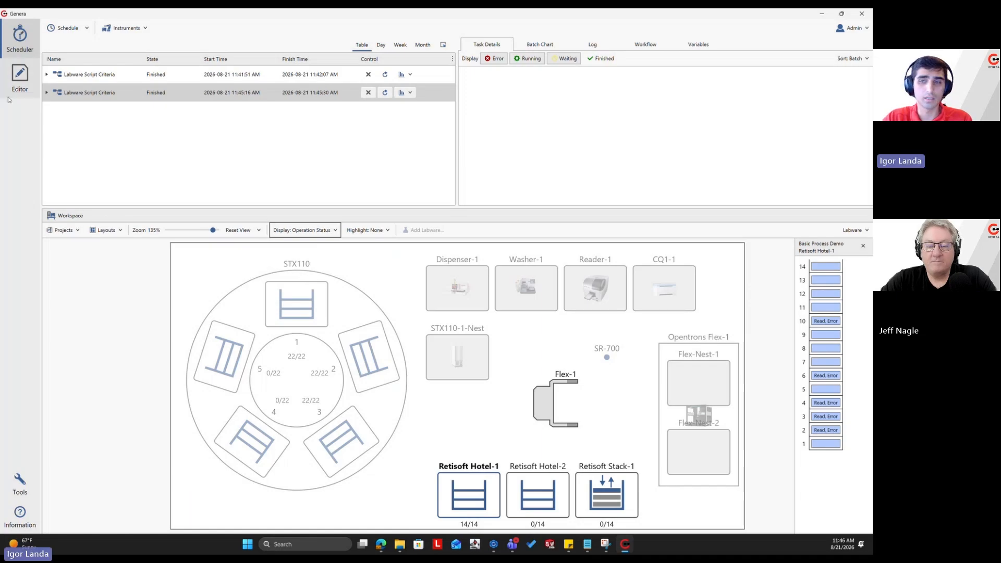
- Open the Labware node of the Labware Script Criteria process at its criteria script and highlight the barcode if block
left_click(16, 75)
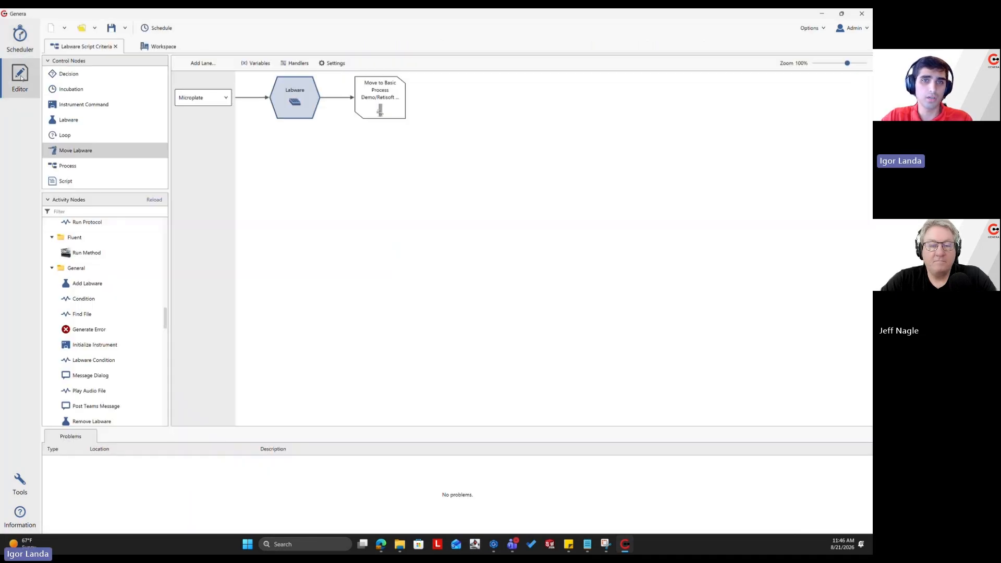
double_click(301, 108)
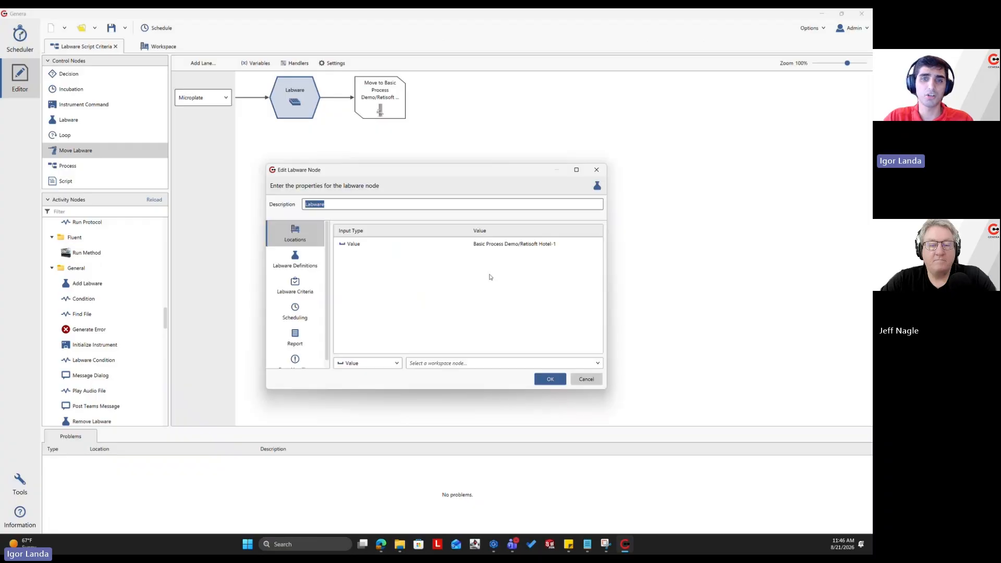
left_click(320, 284)
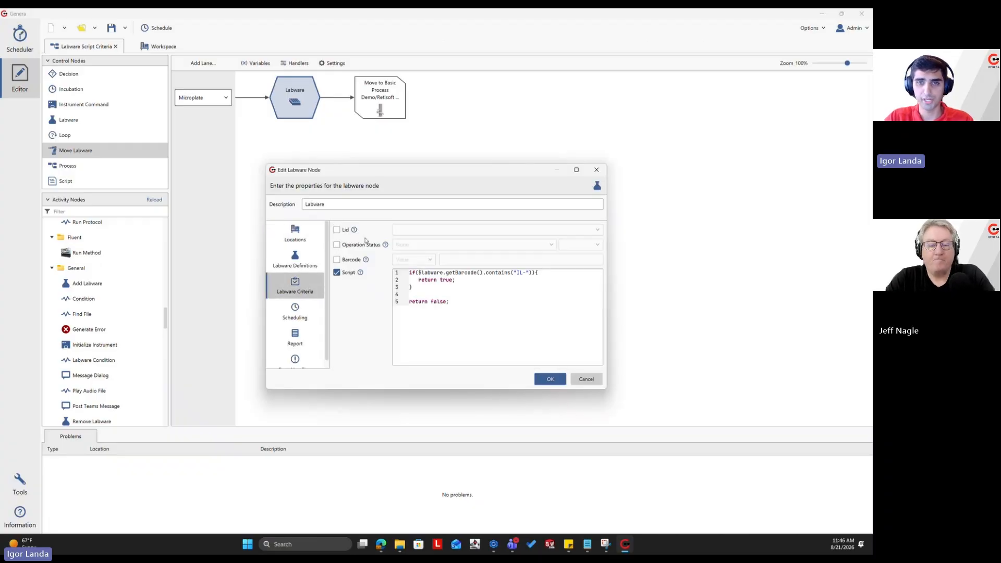
left_click_drag(454, 287, 408, 272)
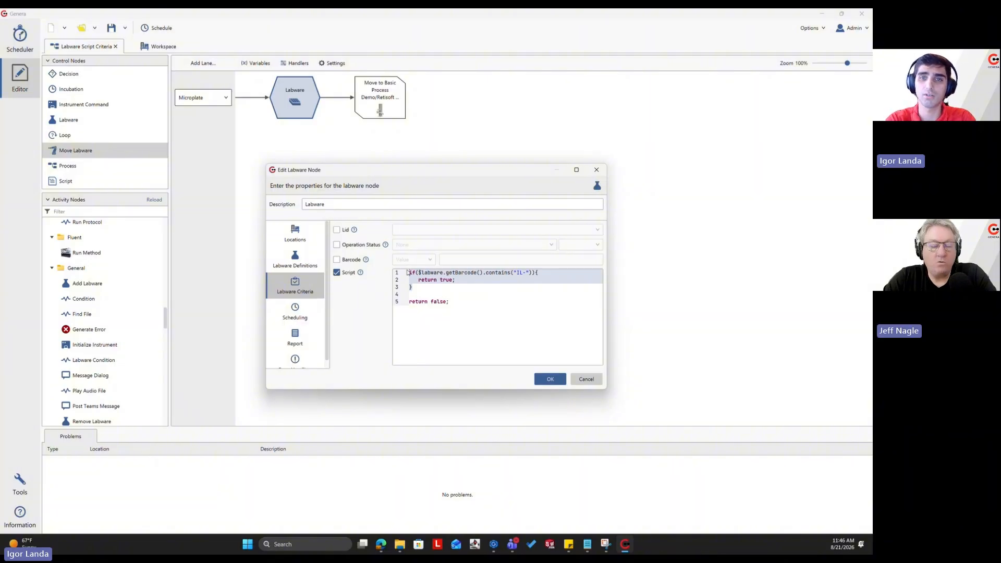
- Extend the if condition after the "IL-" barcode check with && $labware.getOperationStatus()
key("Right")
key("Up")
key("Up")
key("Up")
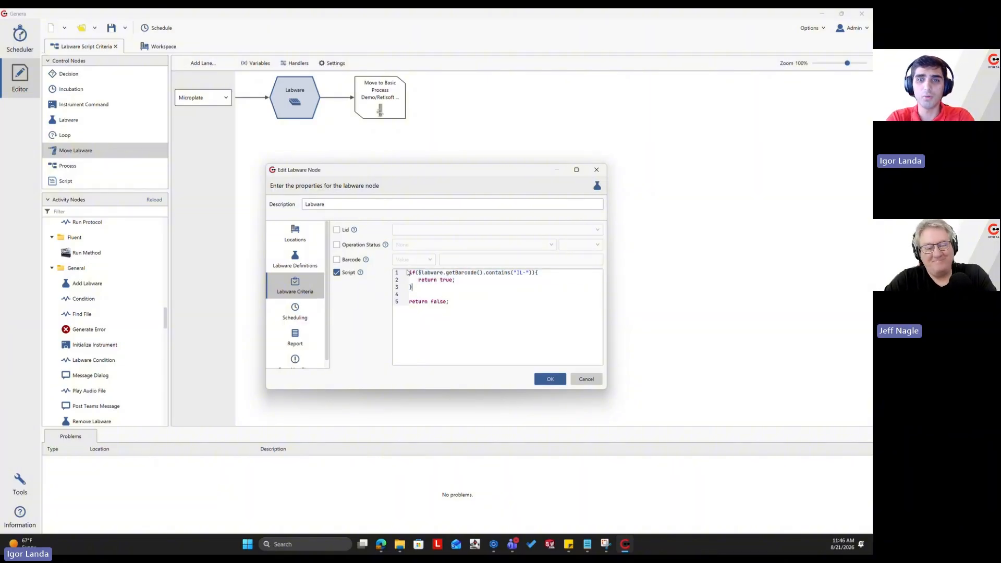
key("Right")
key("Right")
key("Right")
key("Right")
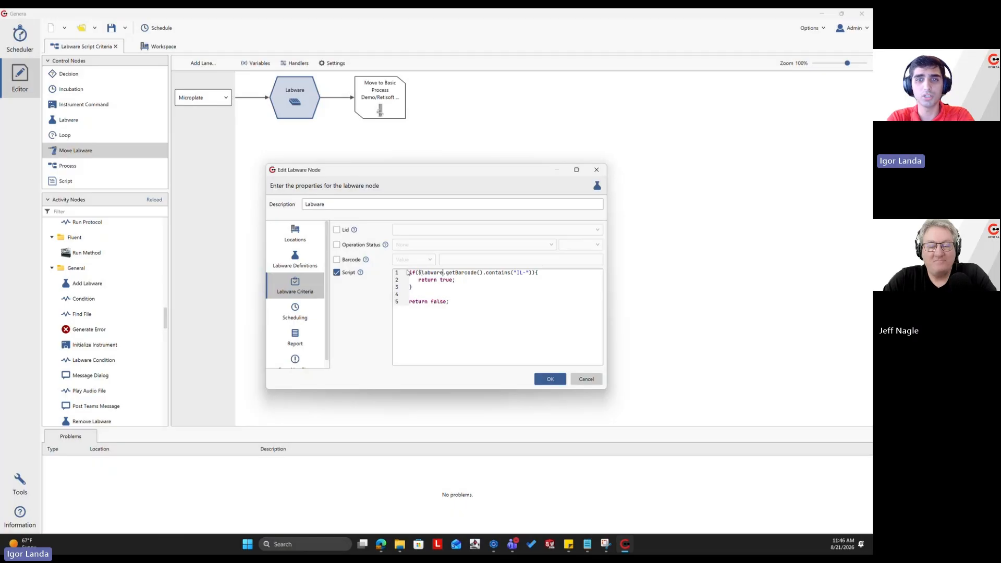
key("Right")
key("Right")
key("Right")
key("Right")
key("Right")
key("Right")
key("Right")
key("Right")
key("Right")
key("Right")
key("Right")
key("Right")
key("Right")
key("Right")
key("Right")
key("Right")
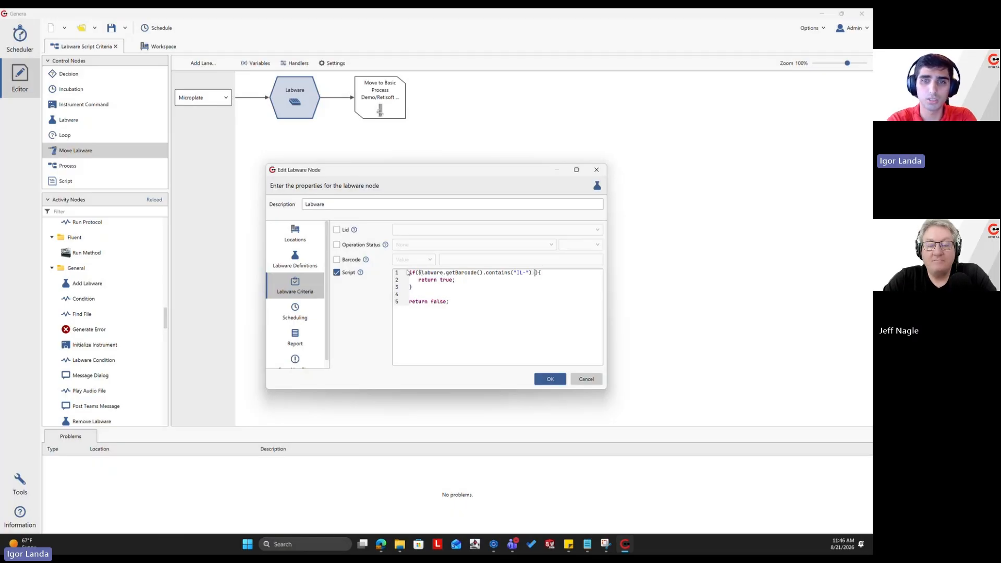
type("&&")
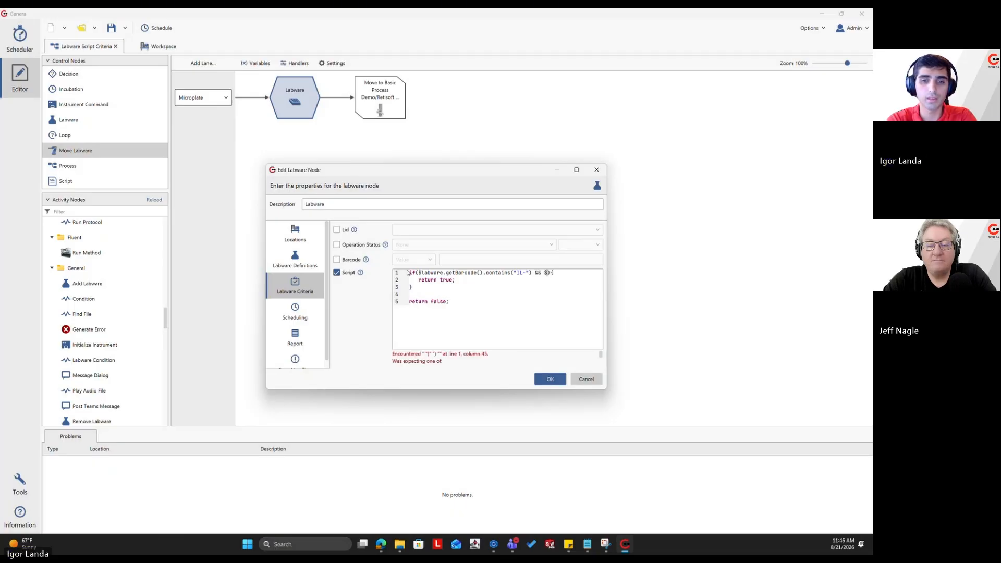
type(" $lab")
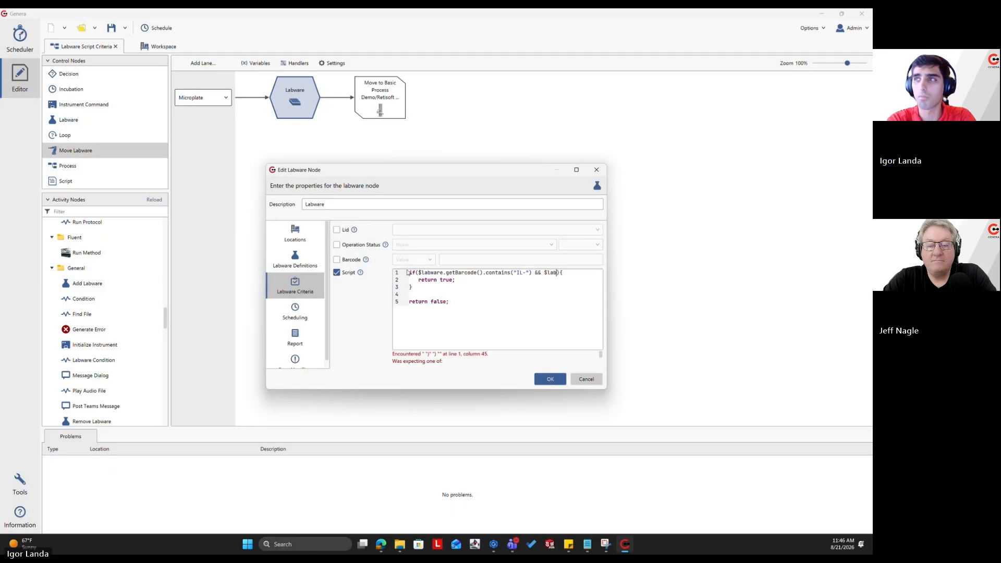
type("ware.get")
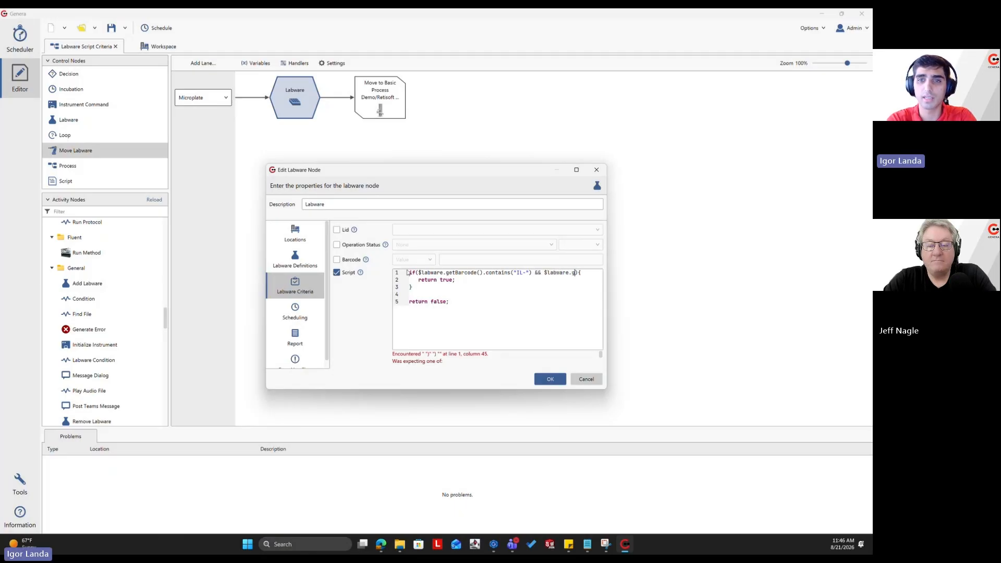
type("Oper")
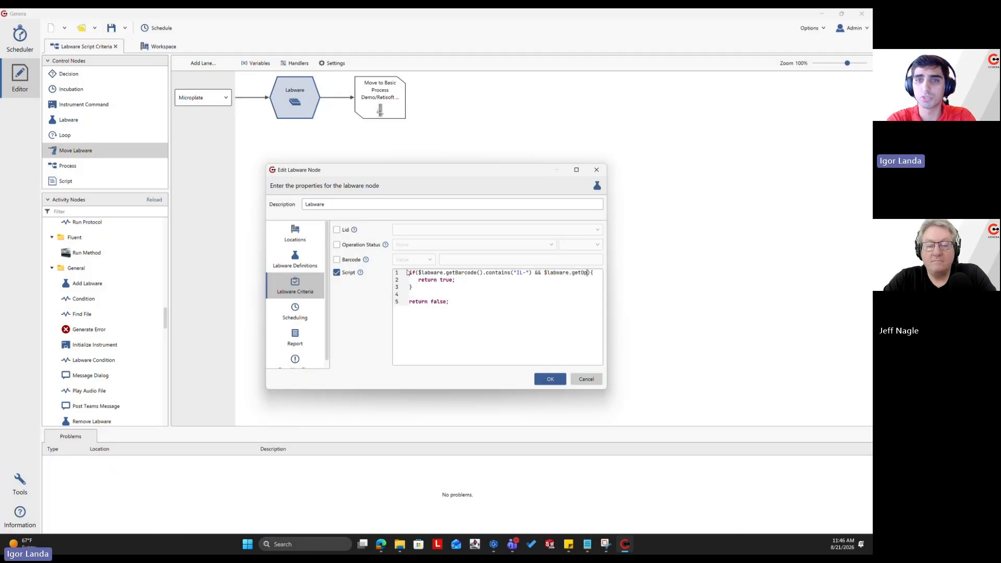
type("atio")
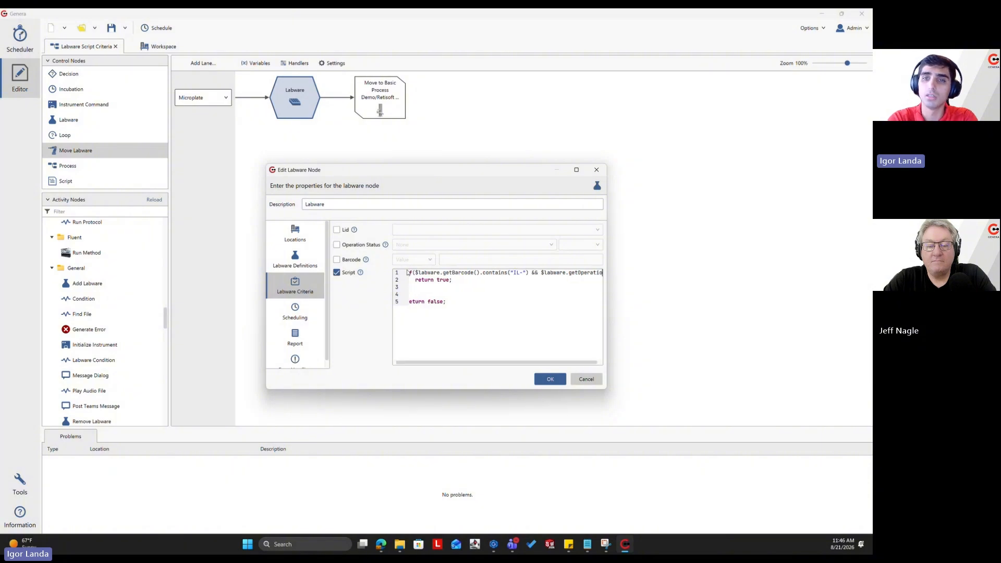
type("nStatus(")
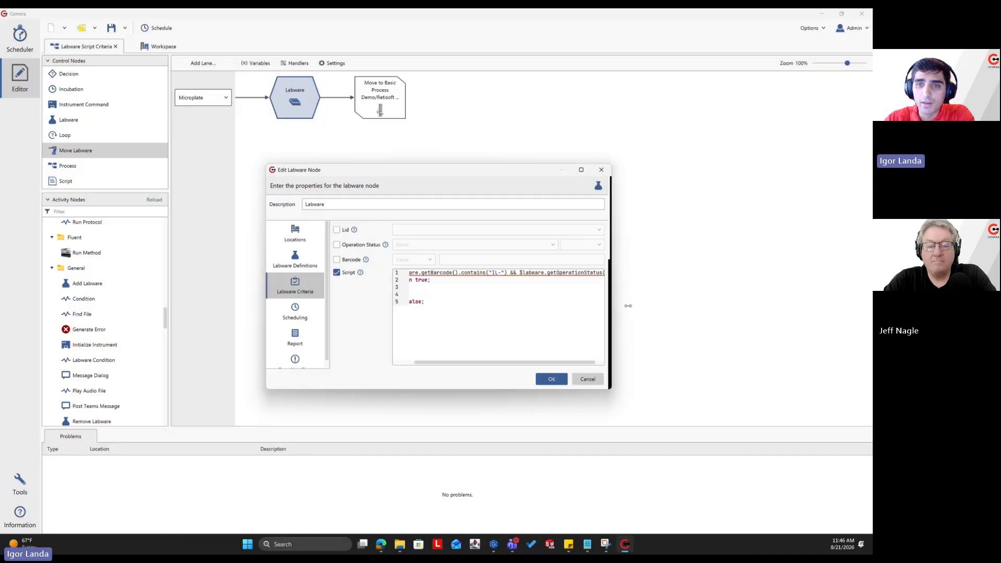
- Widen the Edit Labware Node dialog and append .status().toString() to the getOperationStatus() call
left_click_drag(607, 306, 737, 307)
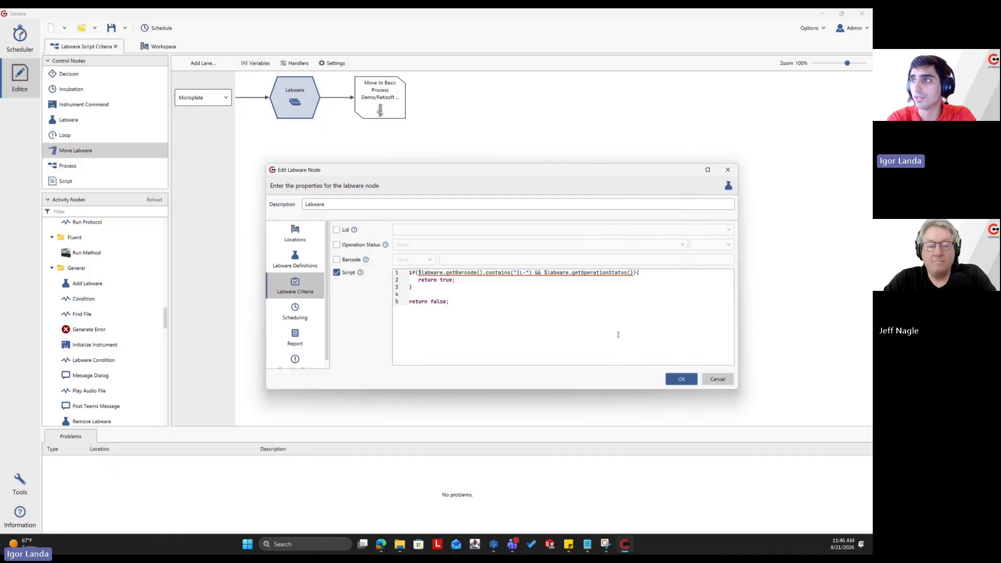
type(".sta")
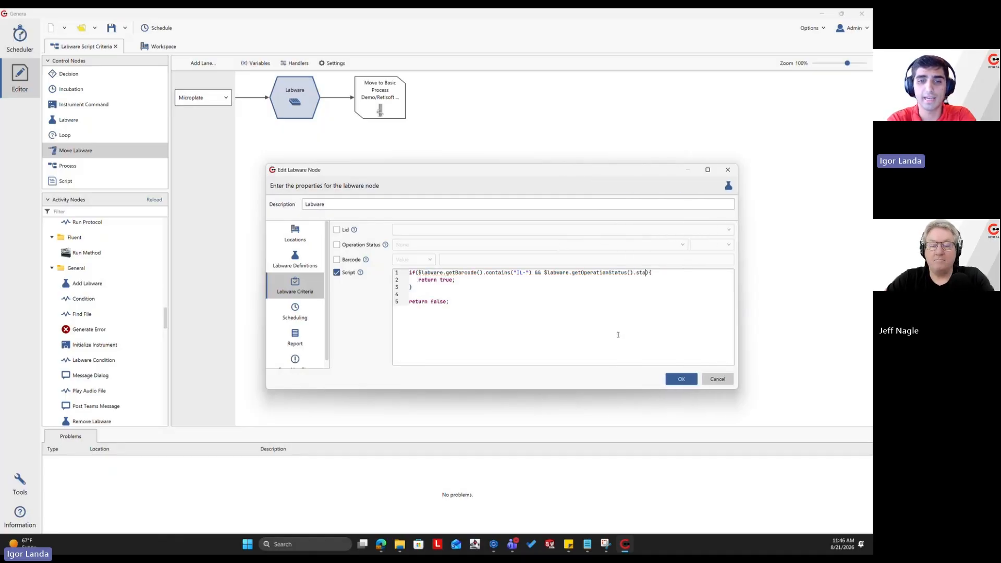
type("tus()")
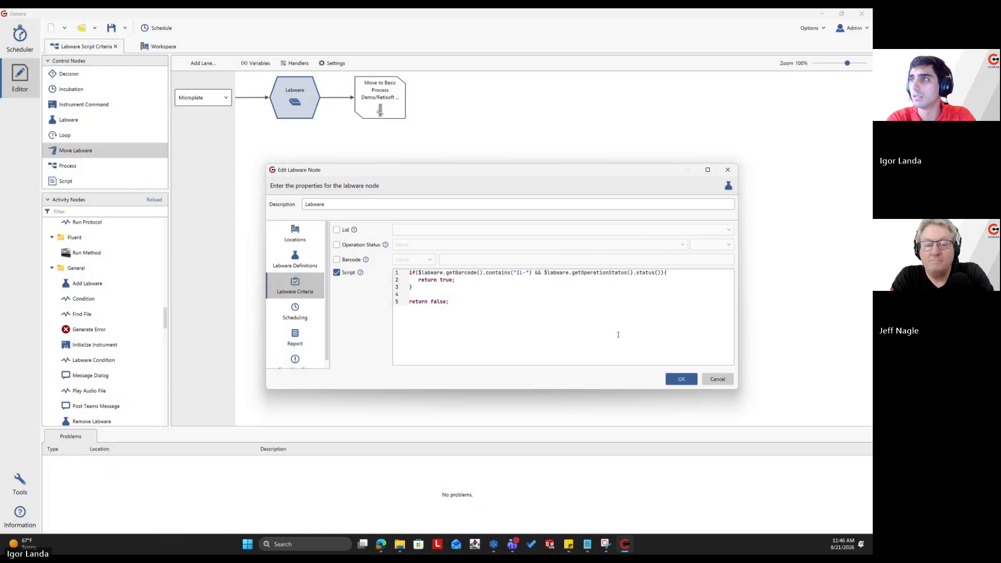
type(".to")
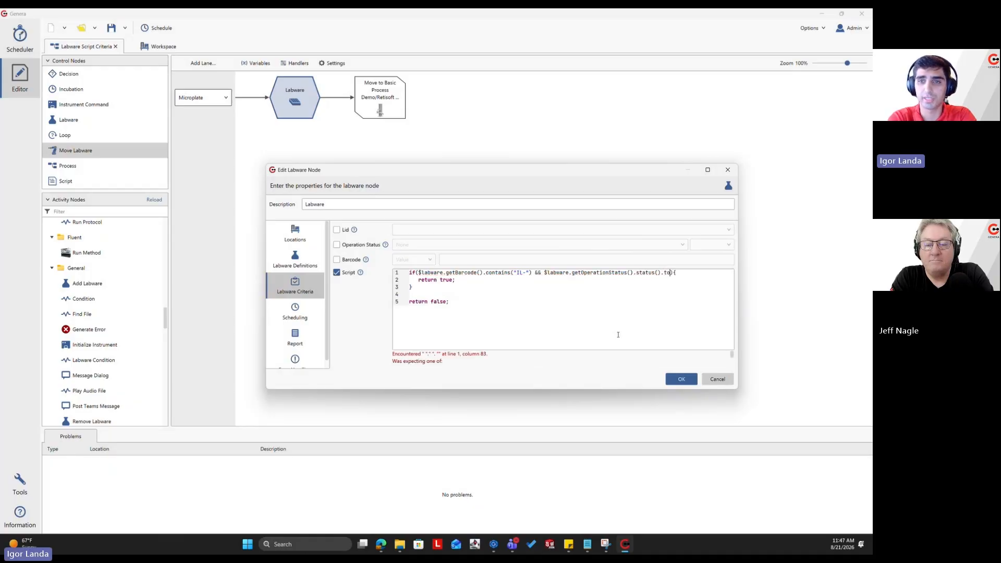
type("Strin")
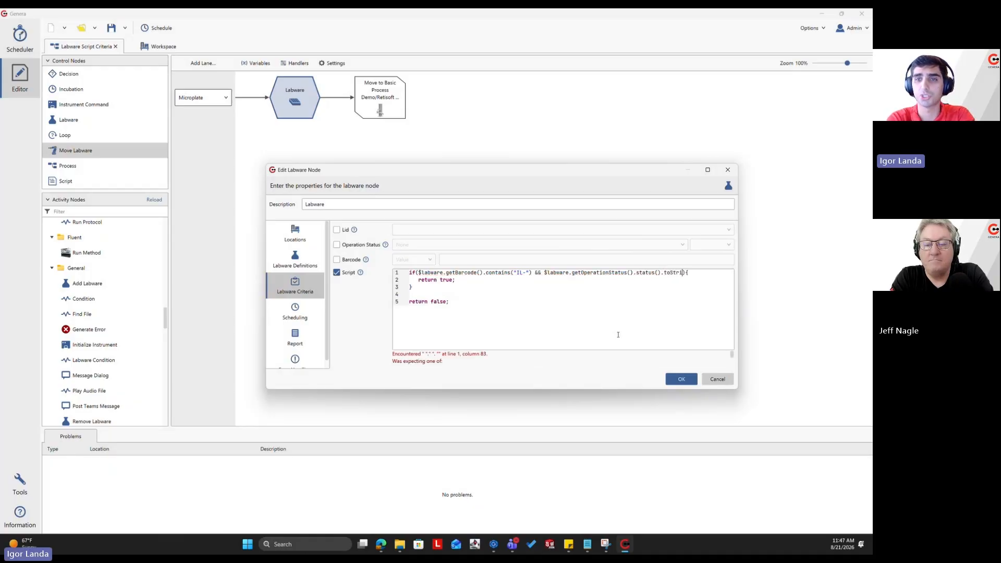
type("g")
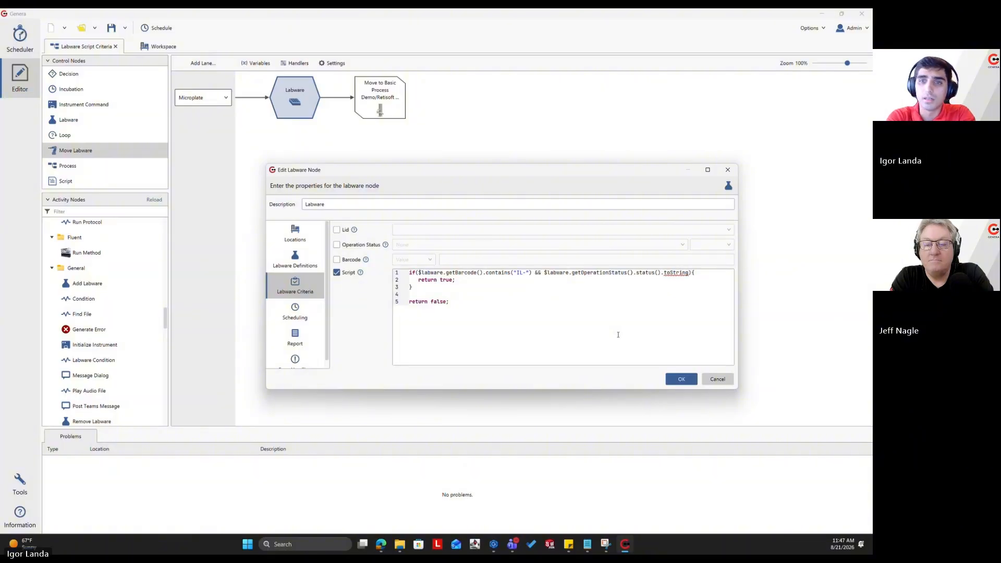
type("()")
- Complete the operation status condition by appending .equals("ERROR") to toString()
type(".equa")
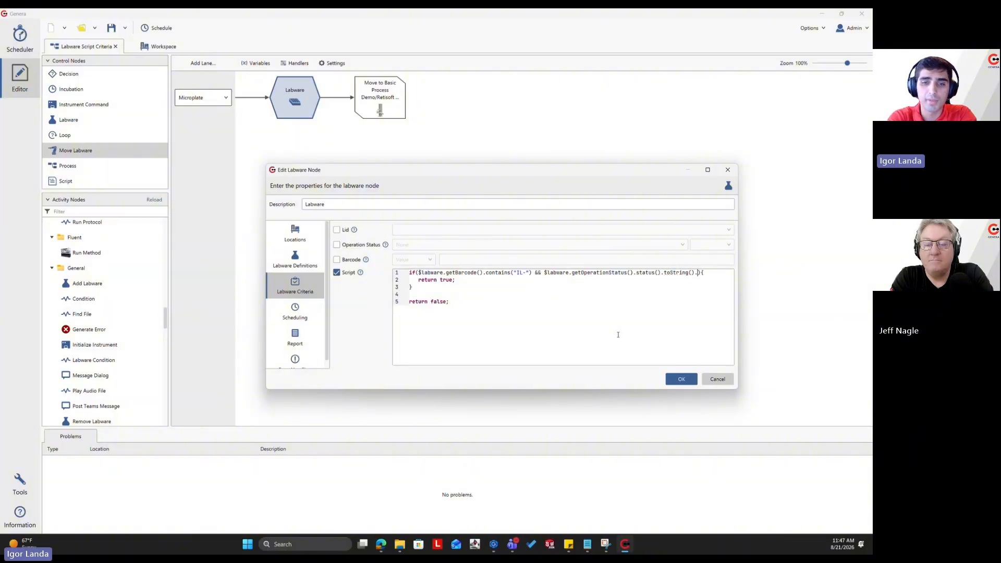
type("ls(")
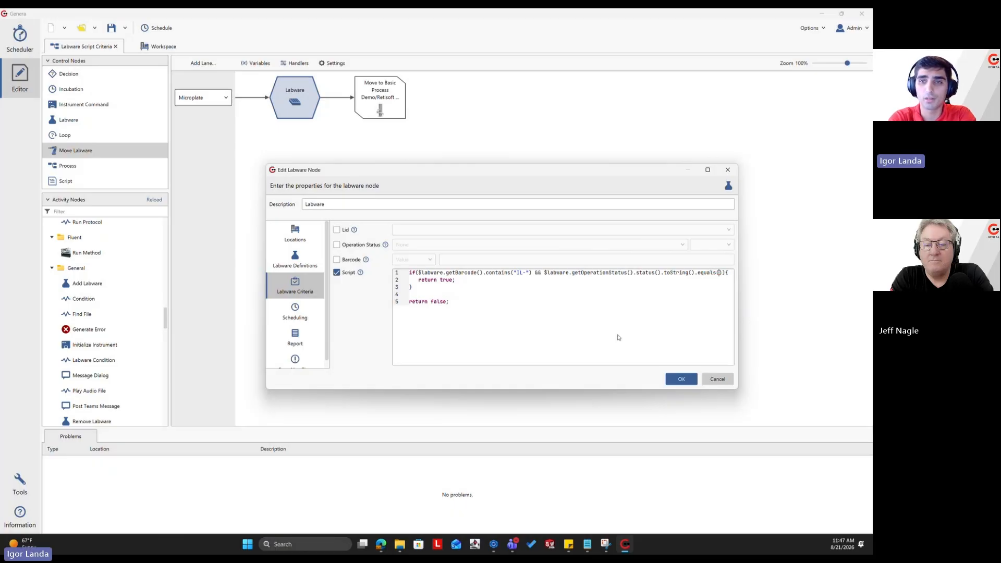
type("\"eRR")
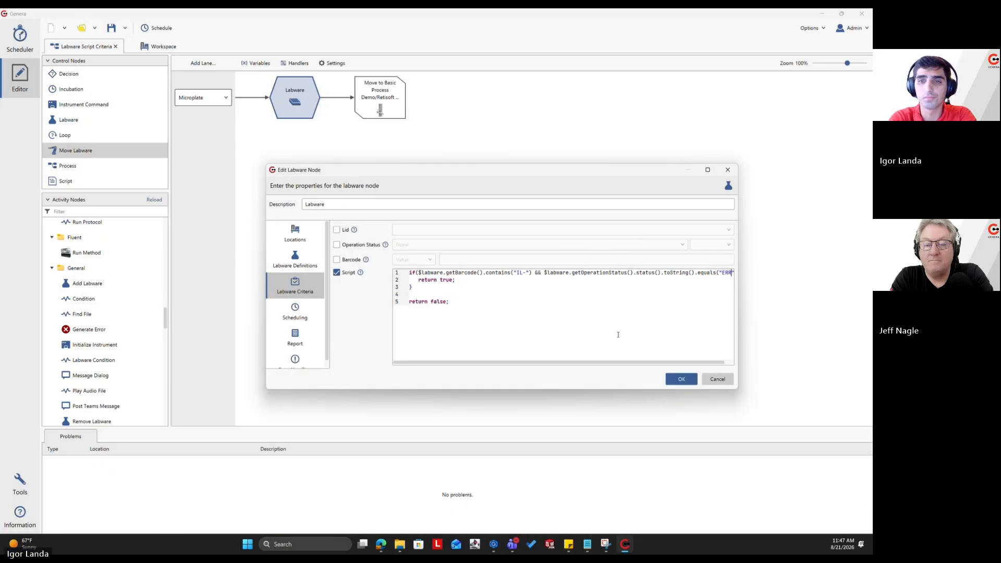
type("OR")
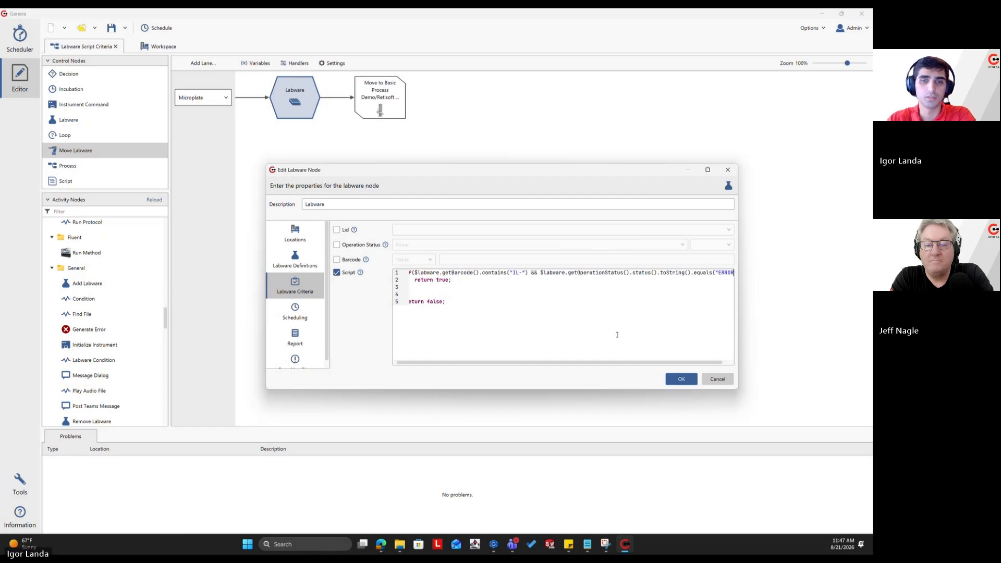
- Introduce a deliberate typo by shortening toString() to tString() in the criteria script, and accept the Labware node's changes
mouse_move(469, 363)
left_mouse_down()
mouse_move(436, 361)
mouse_move(483, 353)
left_mouse_up()
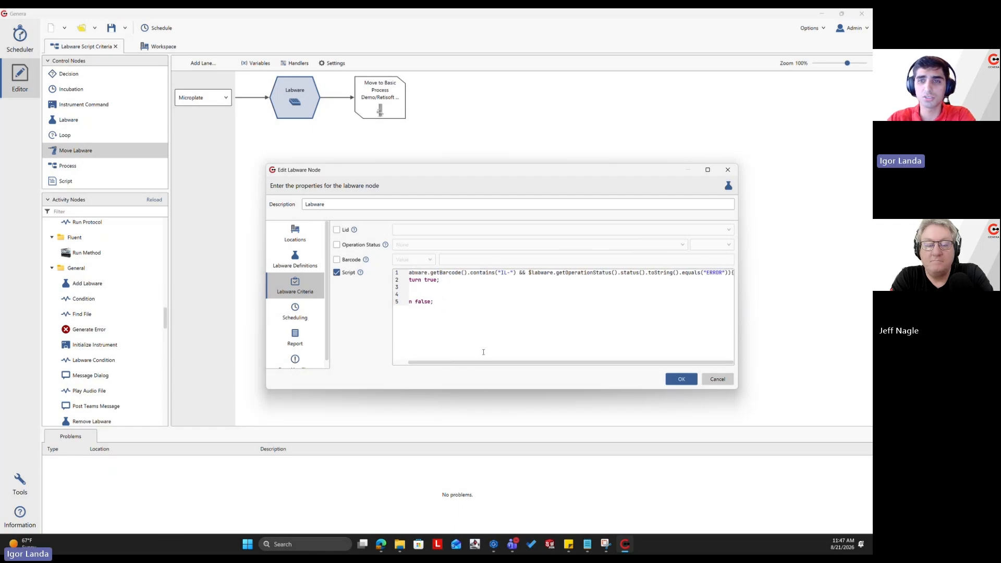
left_click(653, 273)
key("BackSpace")
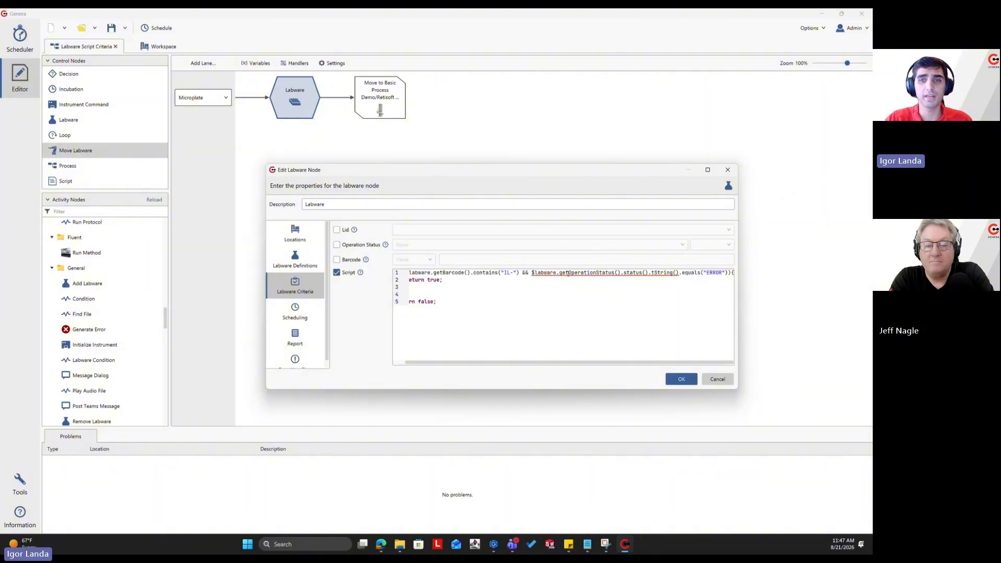
left_click_drag(529, 274, 682, 273)
left_click(443, 280)
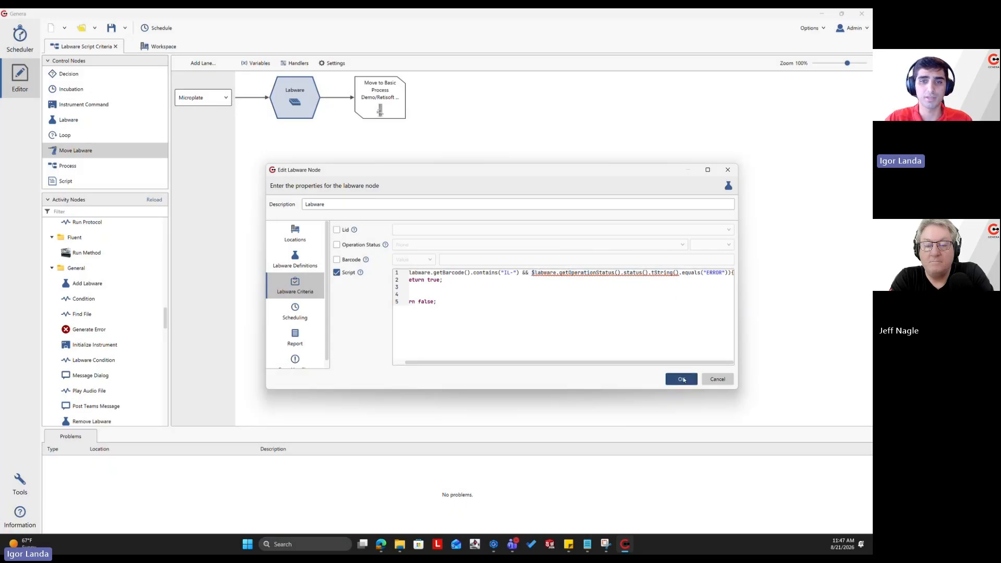
left_click(681, 379)
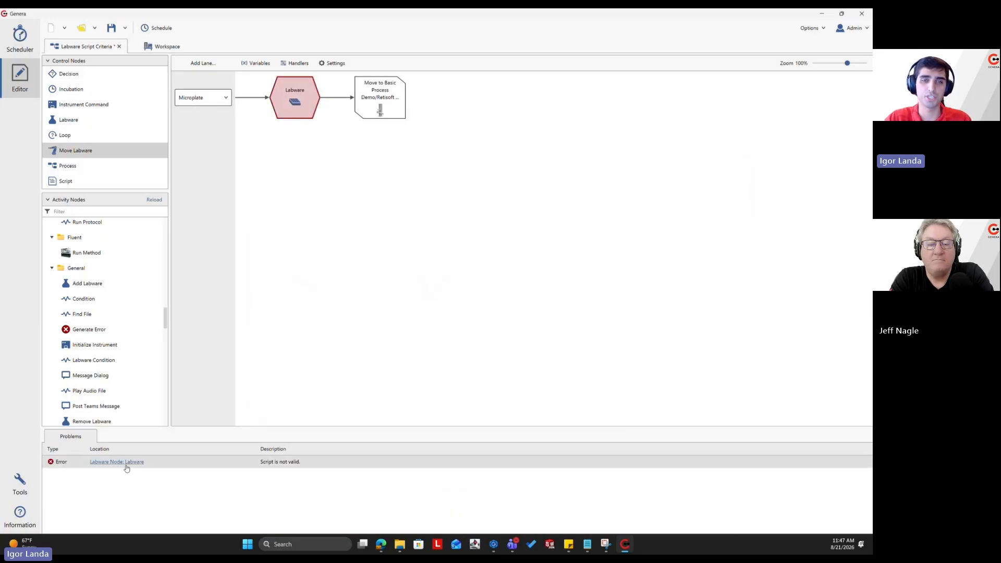
- Reopen the Labware node and examine its whole criteria script for the invalid method call
double_click(295, 114)
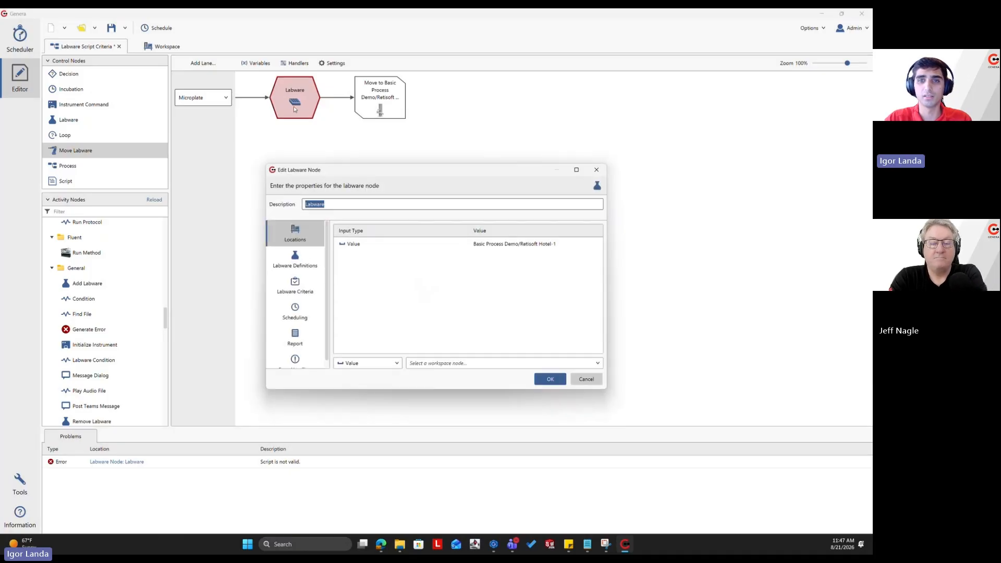
left_click(291, 297)
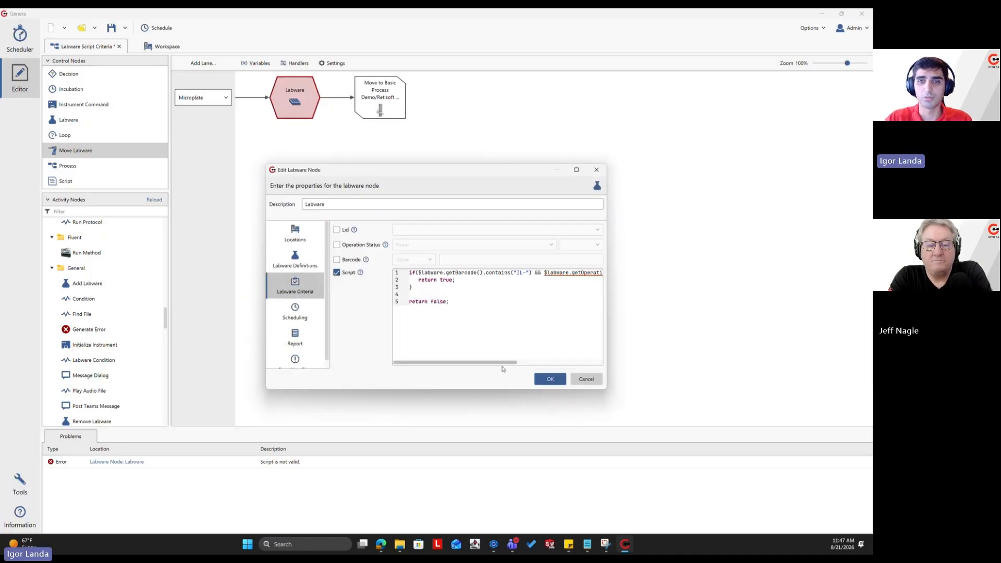
left_click_drag(502, 362, 551, 361)
left_click(550, 379)
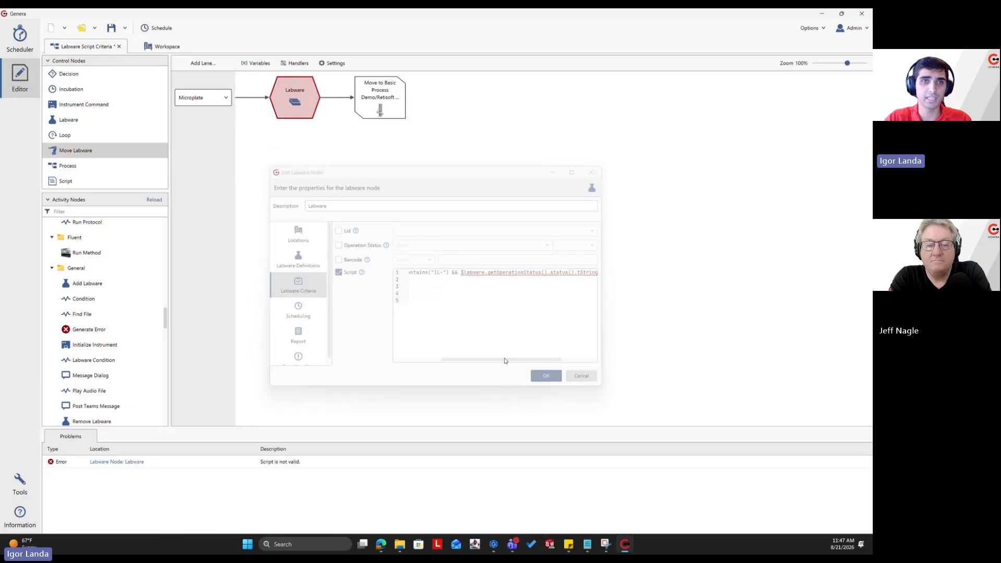
- Save the process and try to schedule it with the invalid criteria script
left_click(111, 27)
left_click(156, 28)
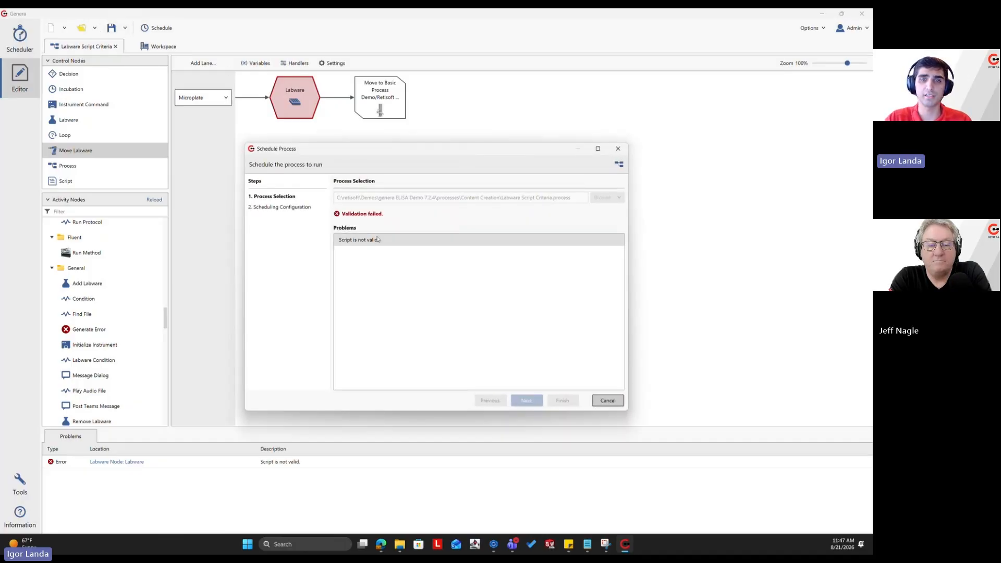
left_click(607, 401)
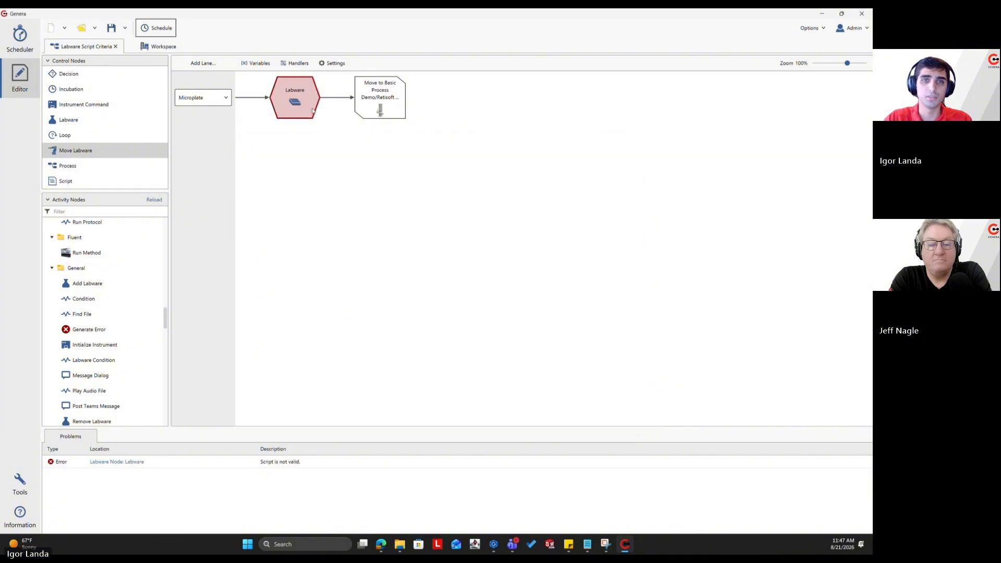
- Correct tString() to toString() in the Labware node's criteria script and accept the node's changes
double_click(295, 97)
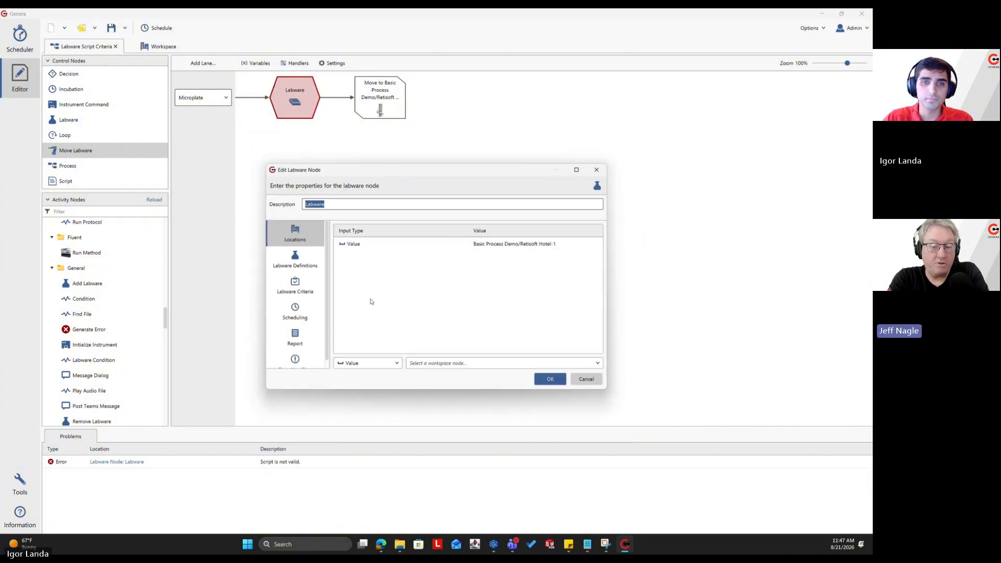
left_click(304, 305)
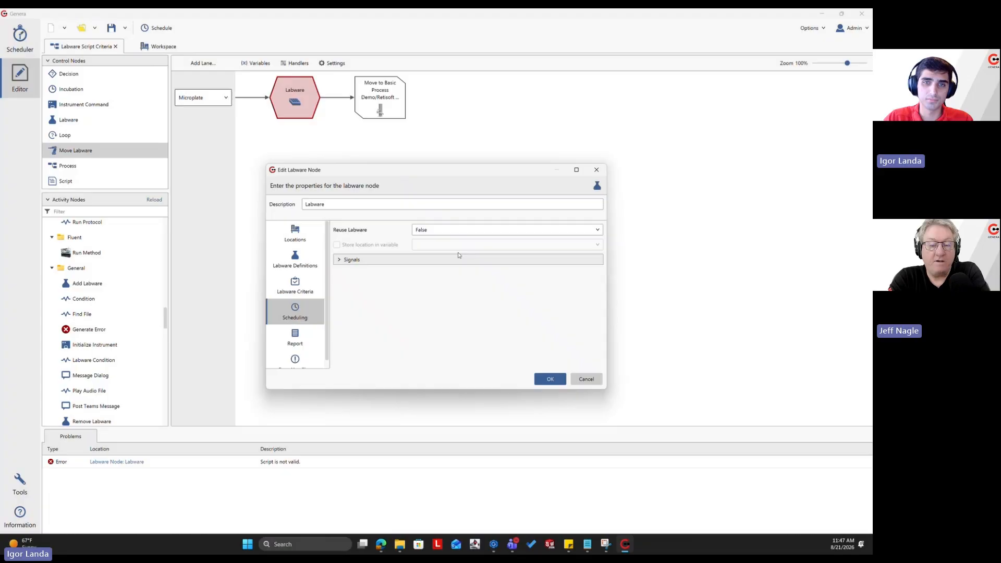
left_click(293, 293)
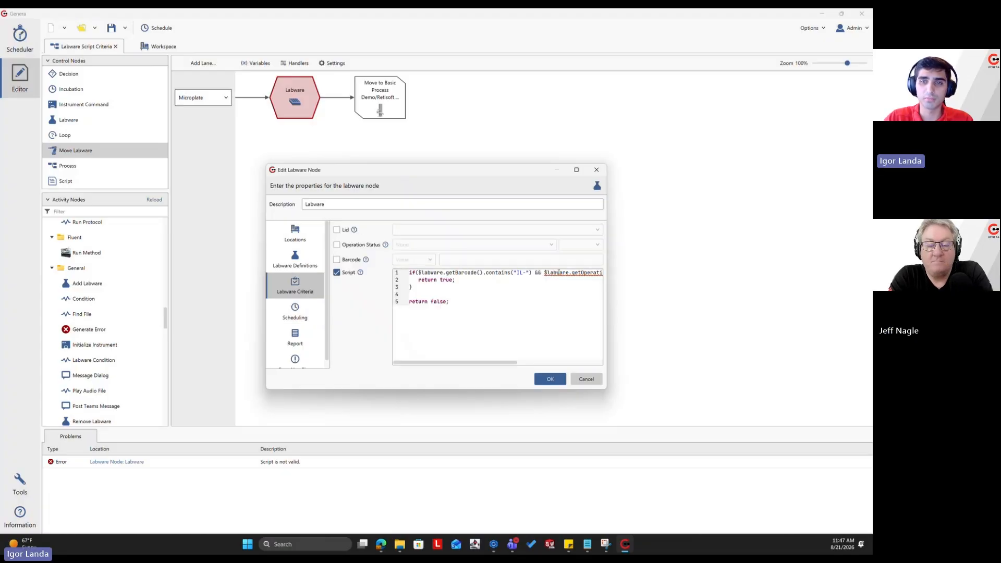
left_click_drag(505, 362, 582, 361)
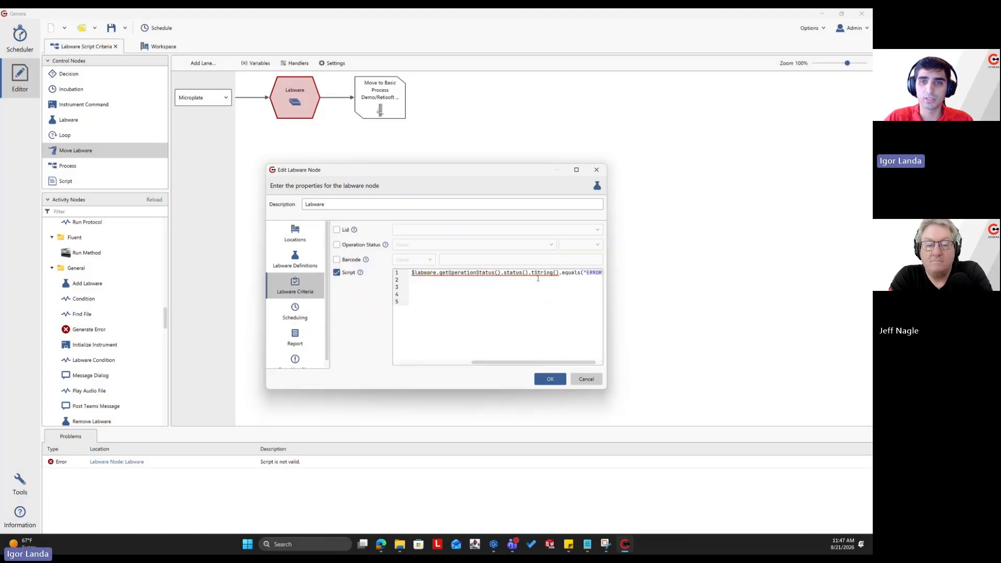
type("o")
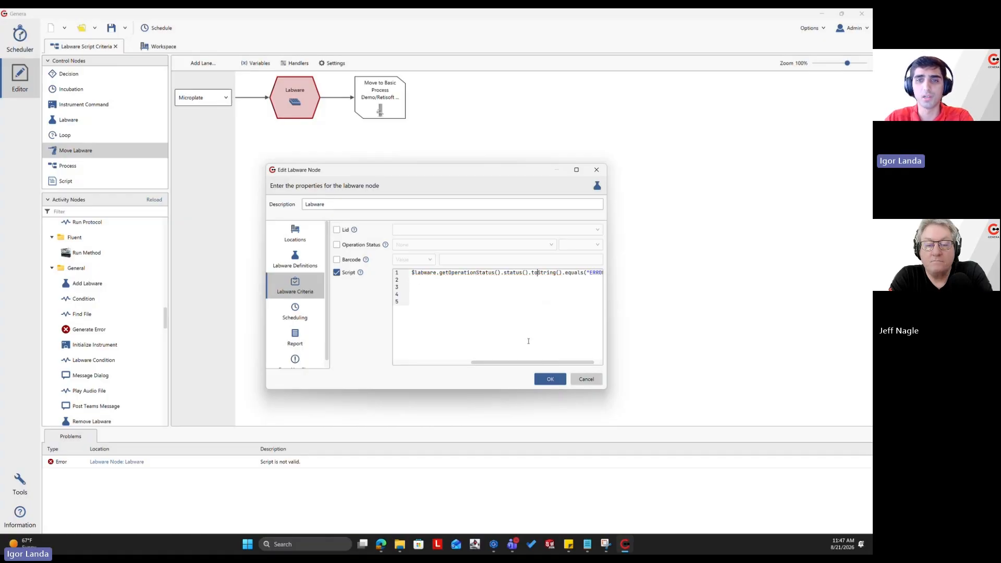
left_click_drag(530, 362, 539, 362)
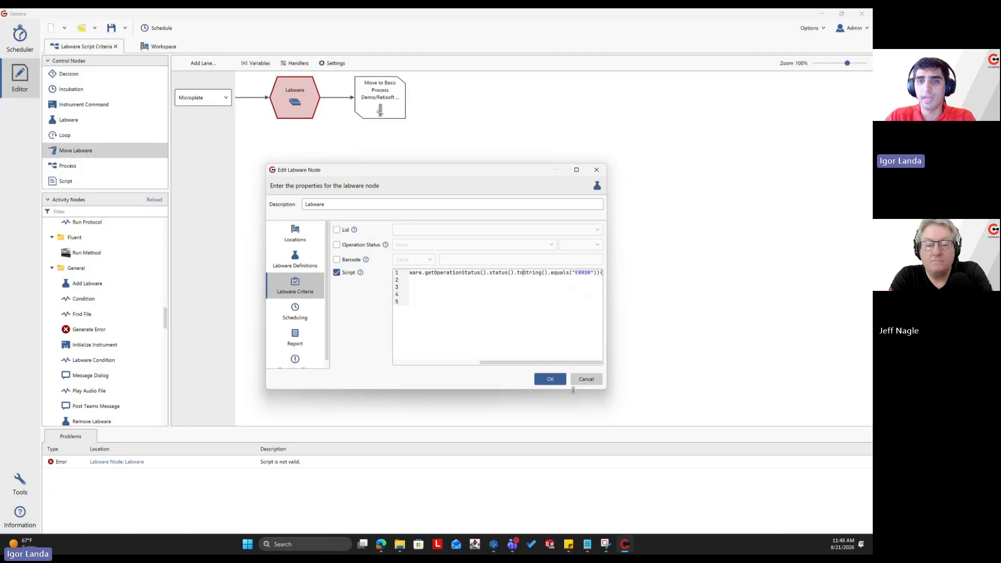
left_click(549, 381)
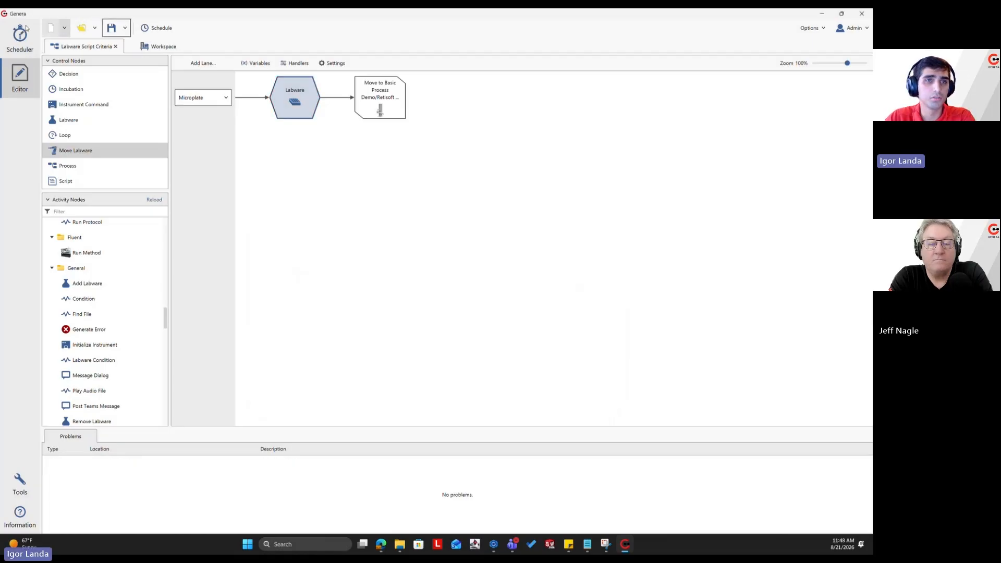
- In the Scheduler, edit the labware properties of Retisoft Hotel-1 for positions 1,5,7-9,11-14
left_click(23, 33)
right_click(466, 499)
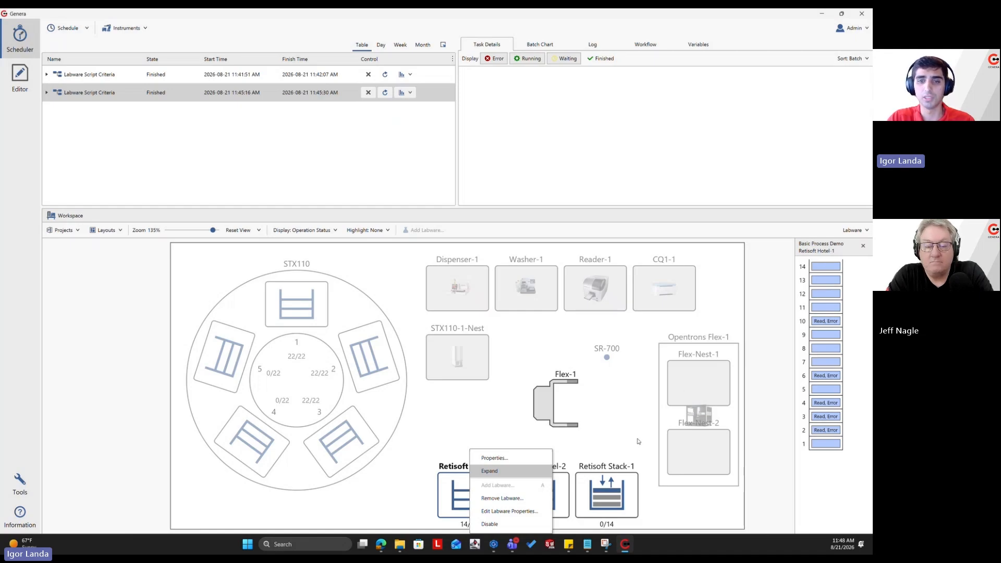
right_click(450, 502)
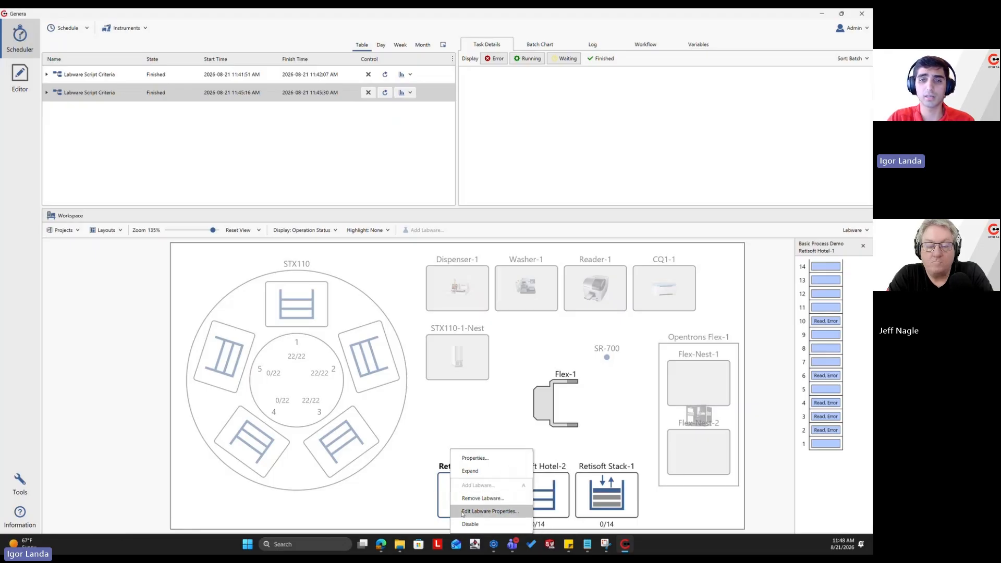
left_click(461, 512)
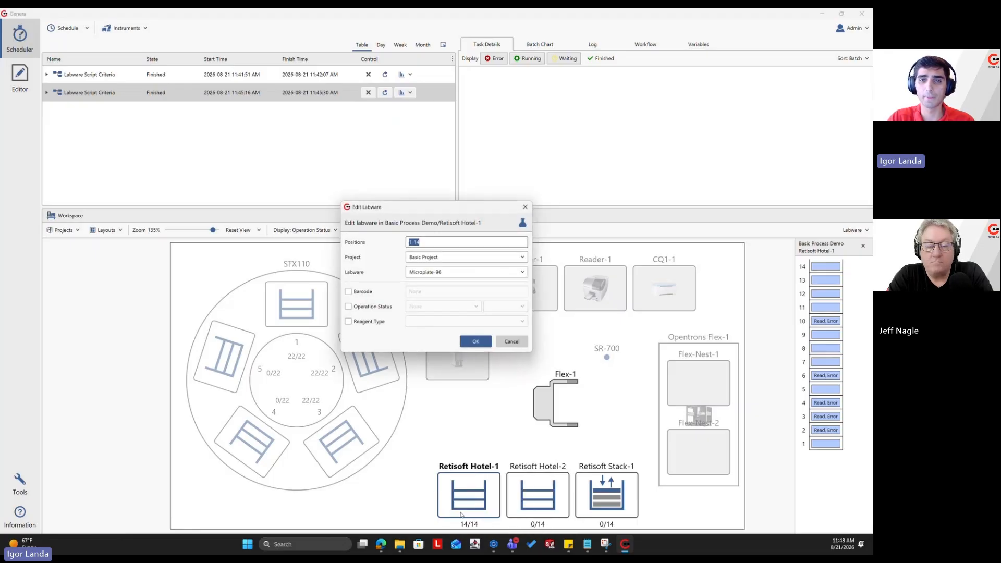
left_click(426, 242)
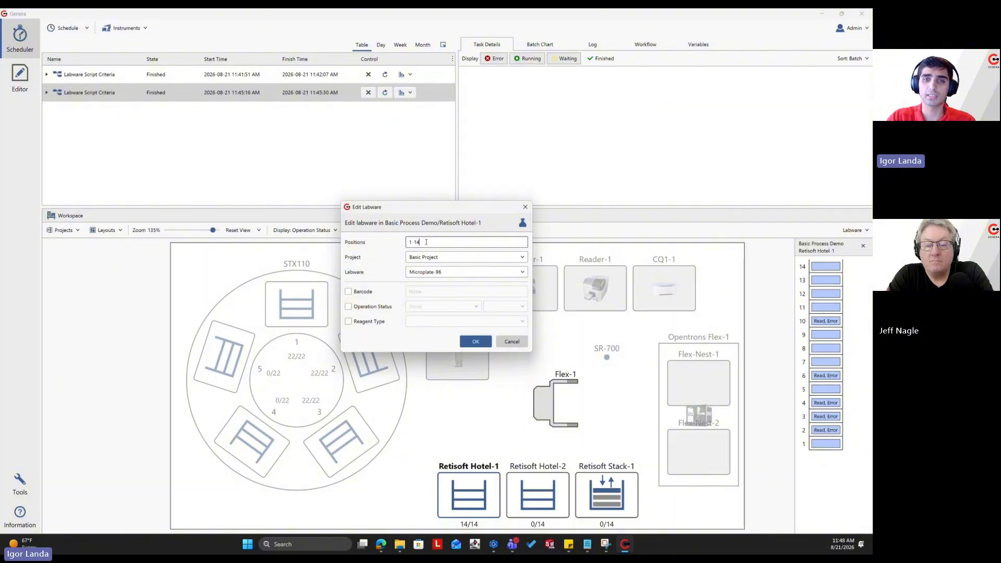
left_click_drag(426, 242, 405, 240)
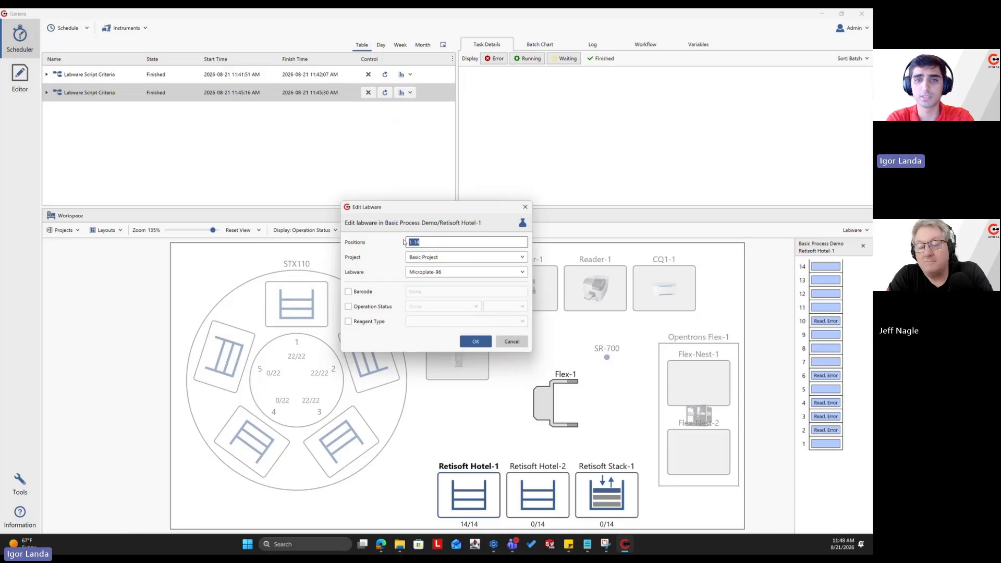
type("1")
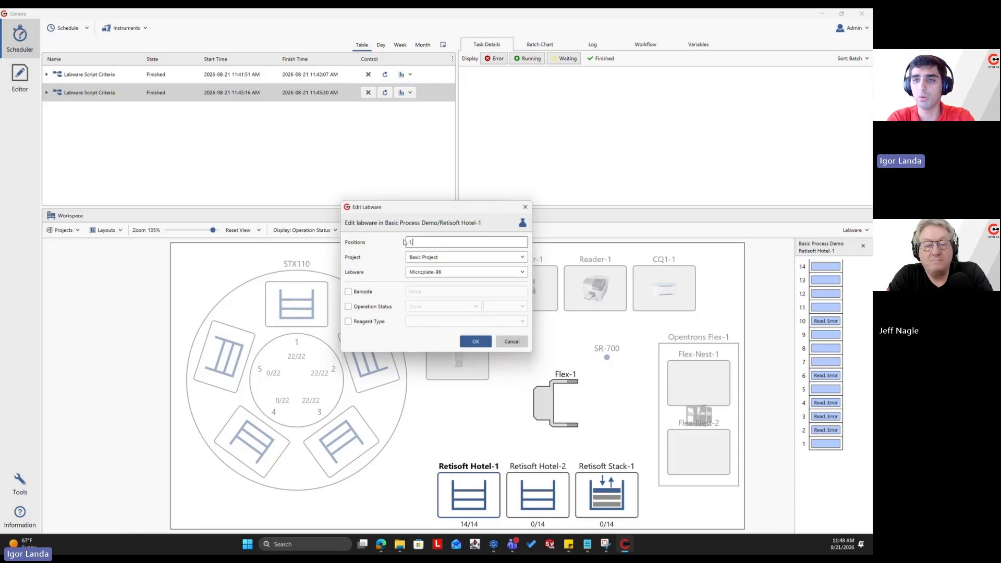
type(",5")
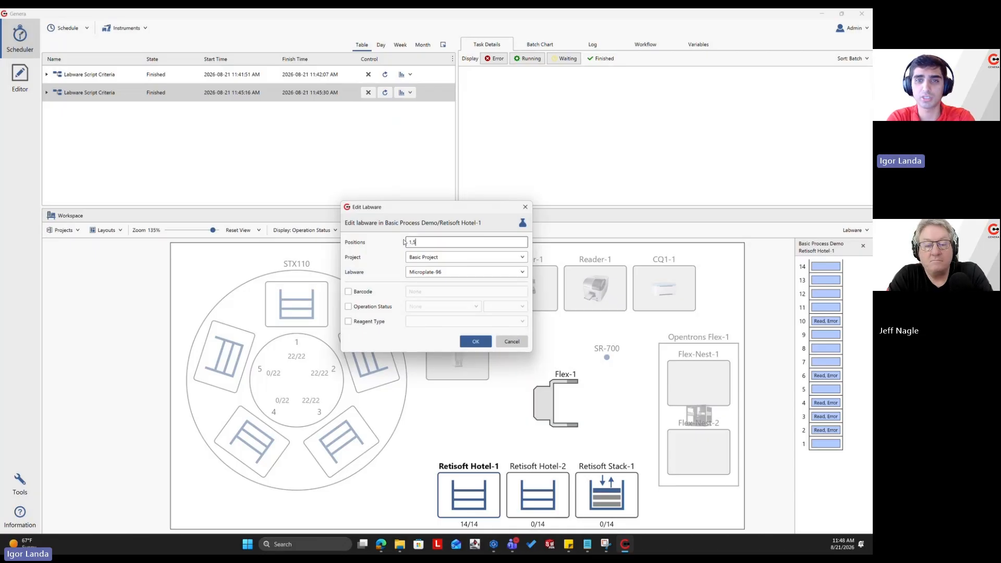
type(",7-9")
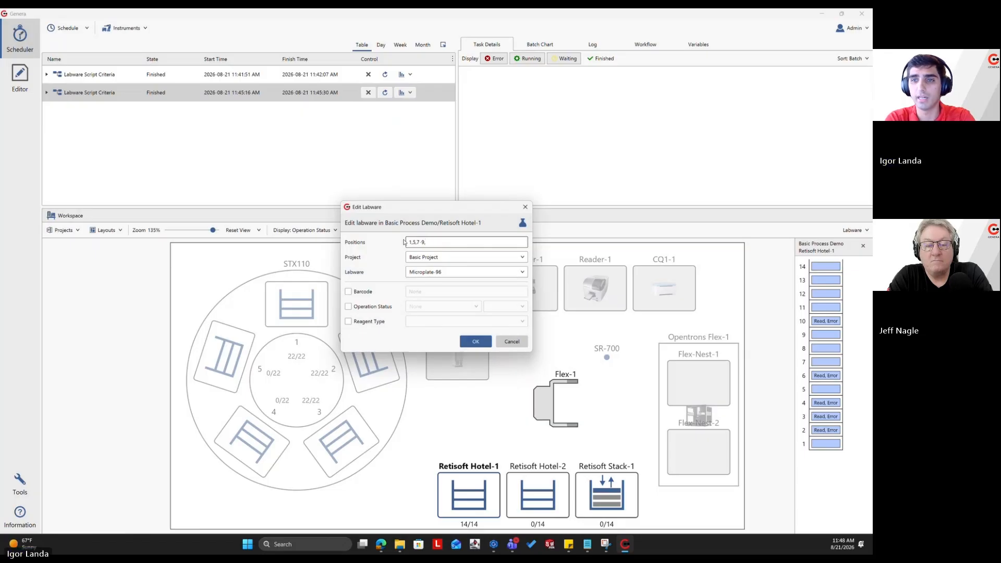
type(",11")
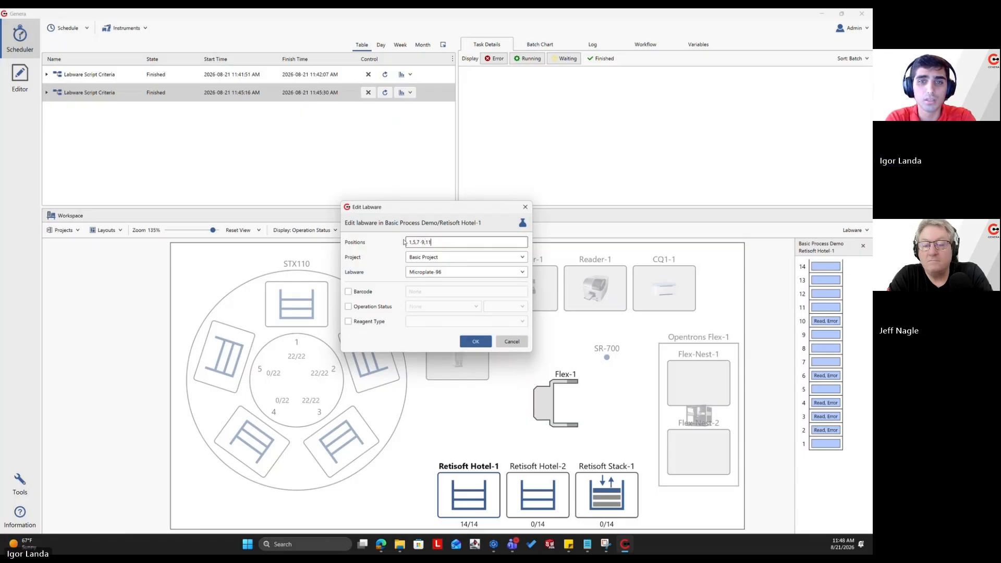
type("-14")
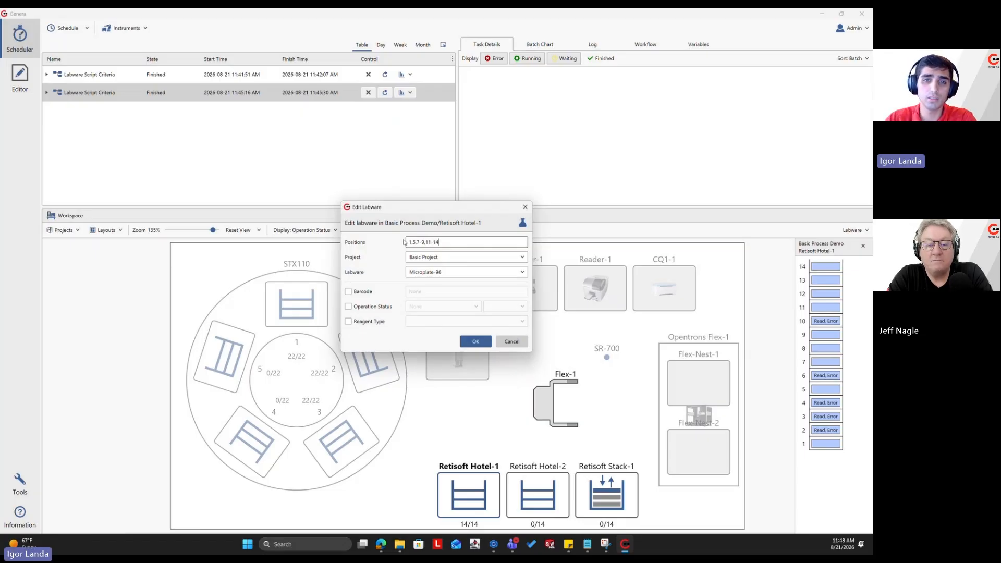
- Set the operation status of the specified Hotel-1 plates to Read, Completed and apply the labware edit
left_click(388, 307)
left_click(415, 309)
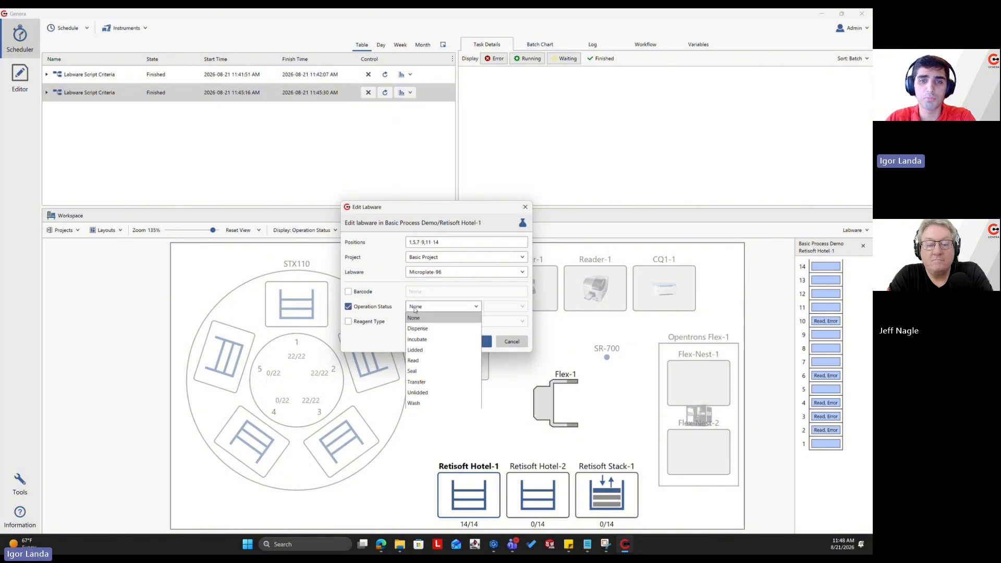
left_click(427, 359)
left_click(504, 307)
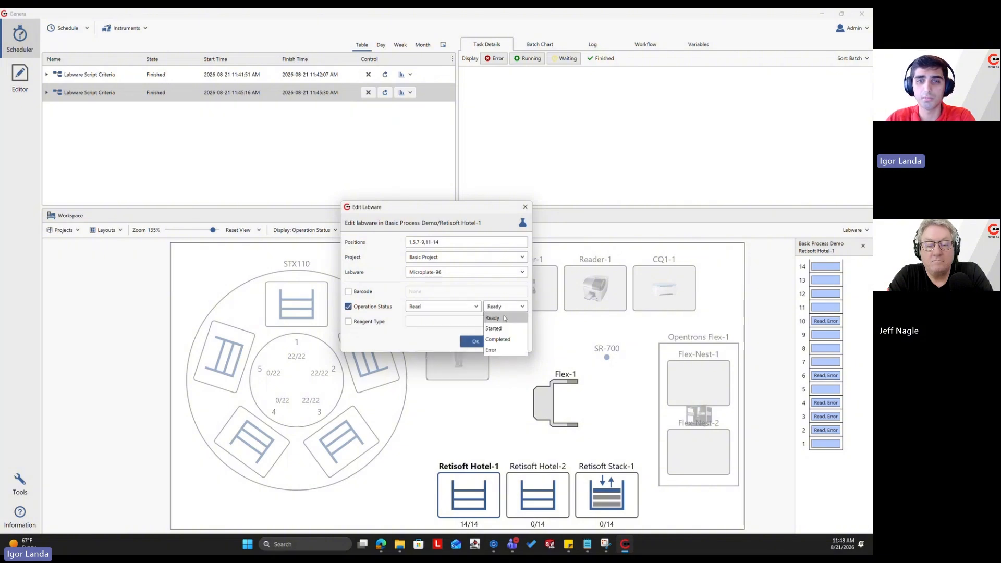
left_click(500, 338)
left_click(479, 342)
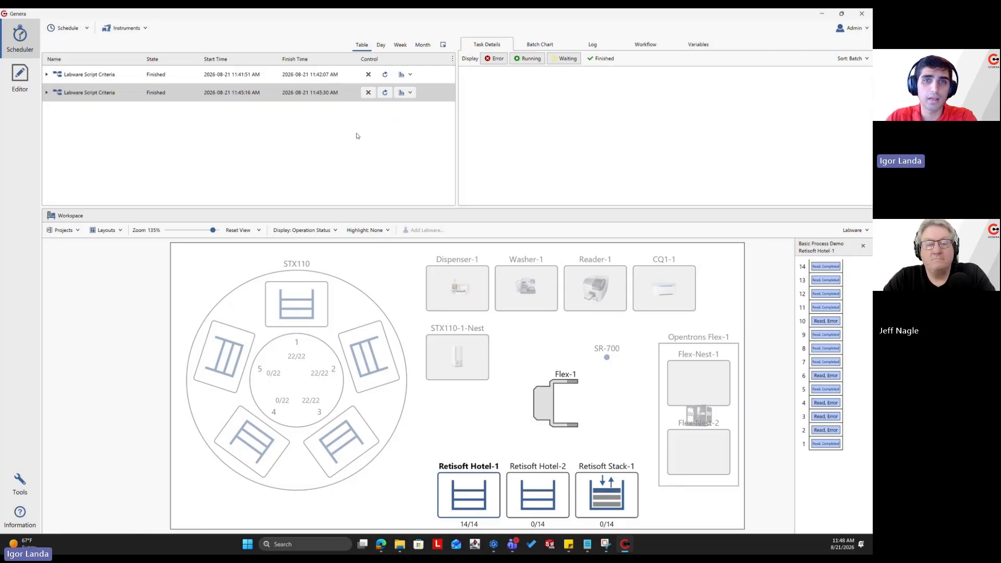
- Review the barcode and operation status conditions in the Labware node's criteria script in the Editor
left_click(19, 77)
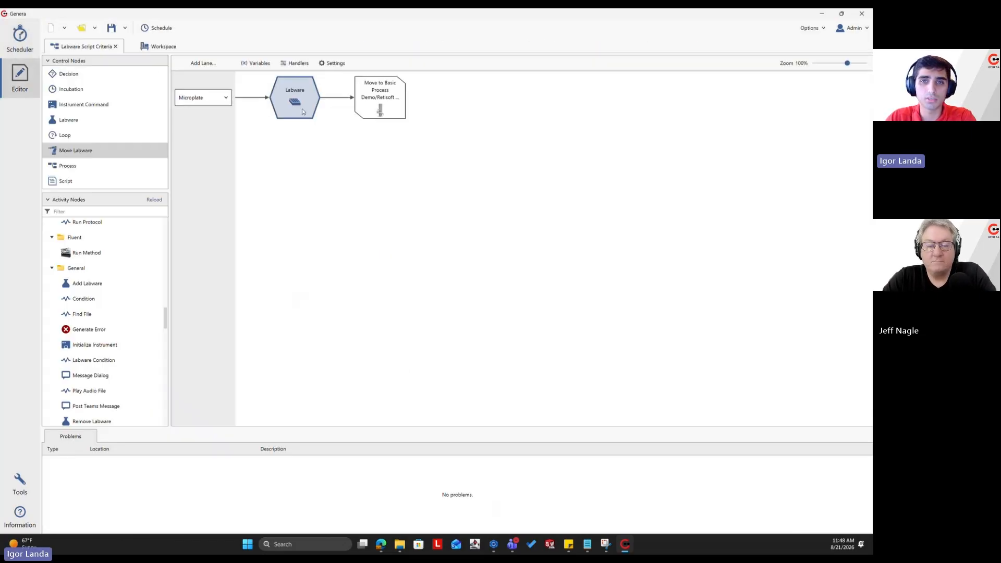
double_click(302, 112)
left_click(303, 291)
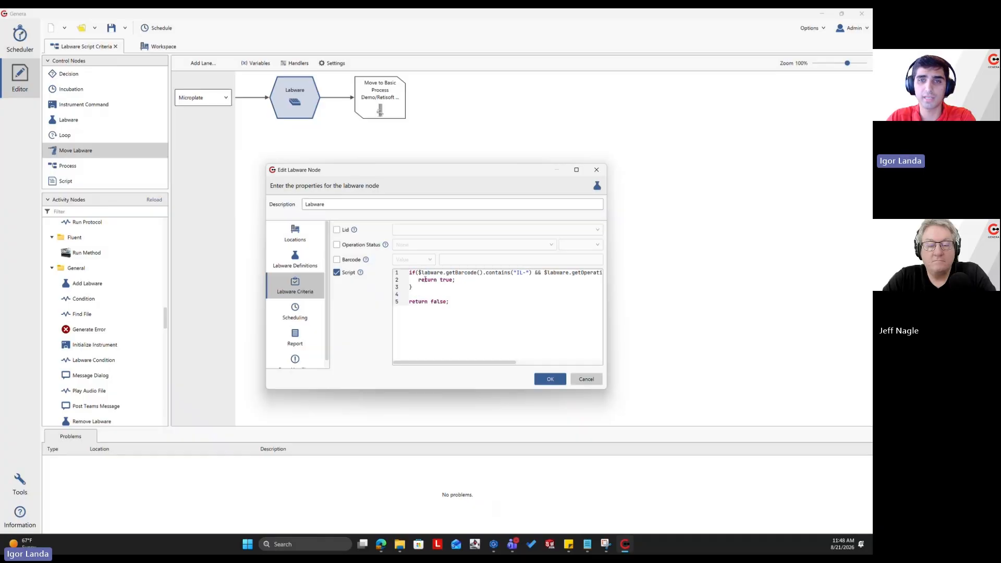
left_click_drag(515, 273, 526, 272)
left_click_drag(508, 362, 594, 362)
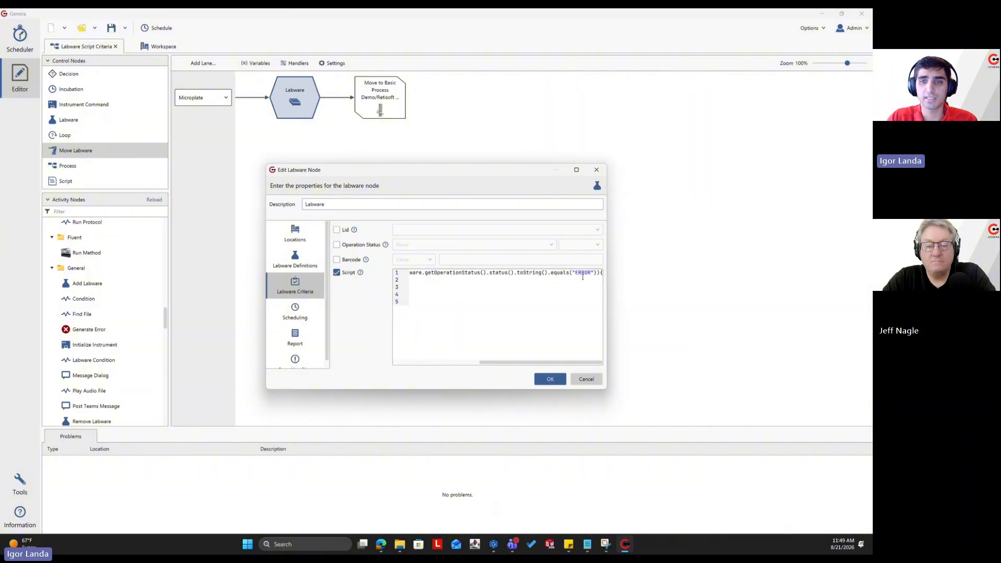
left_click(550, 379)
- Reschedule the most recent Labware Script Criteria run from the Scheduler with its existing setup and start it
left_click(20, 37)
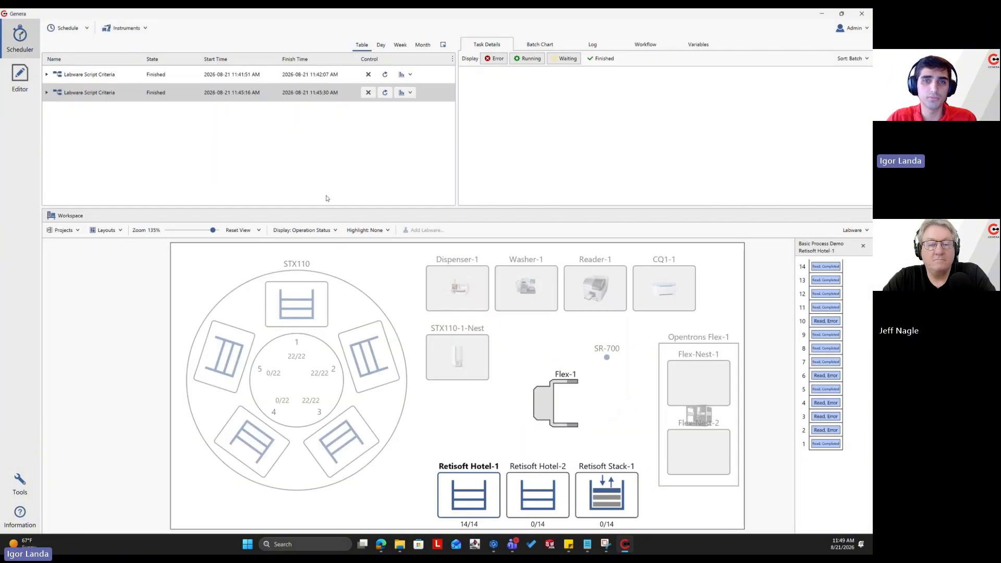
left_click(382, 93)
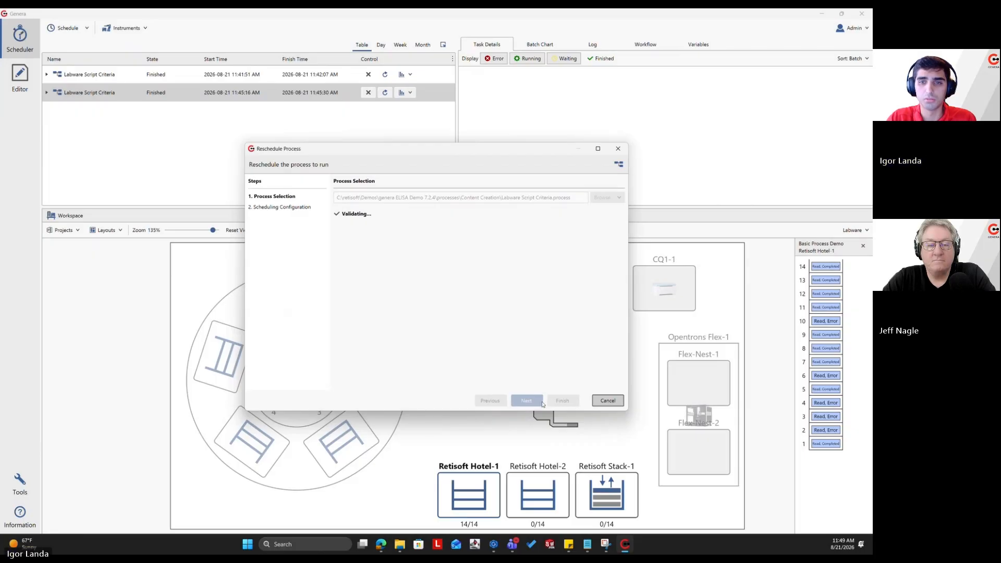
left_click(527, 401)
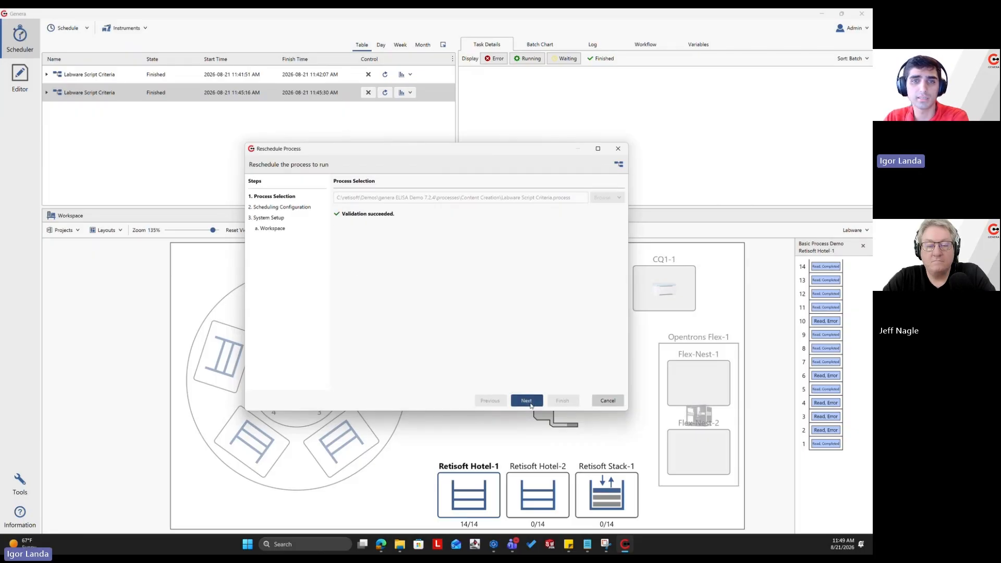
left_click(527, 404)
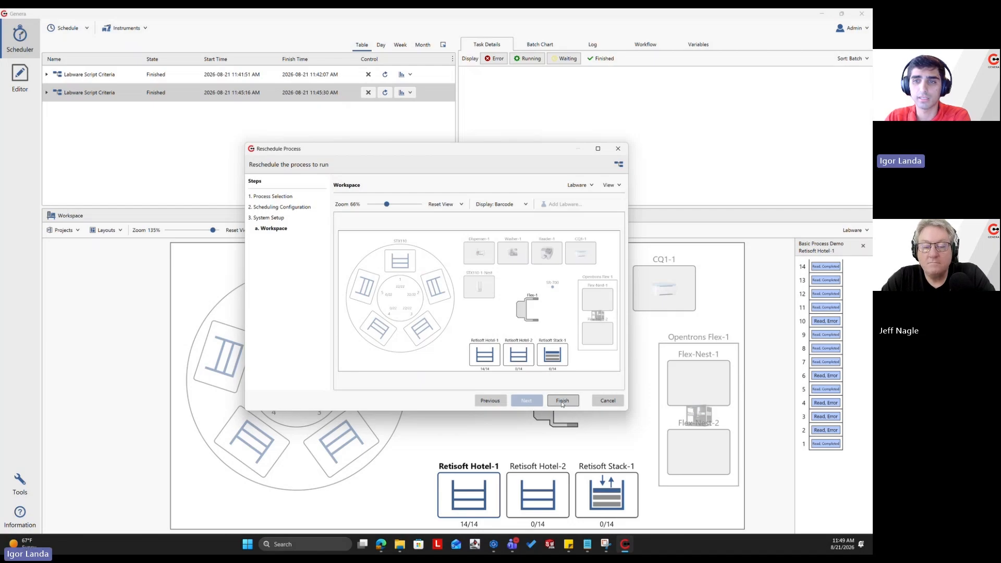
left_click(562, 401)
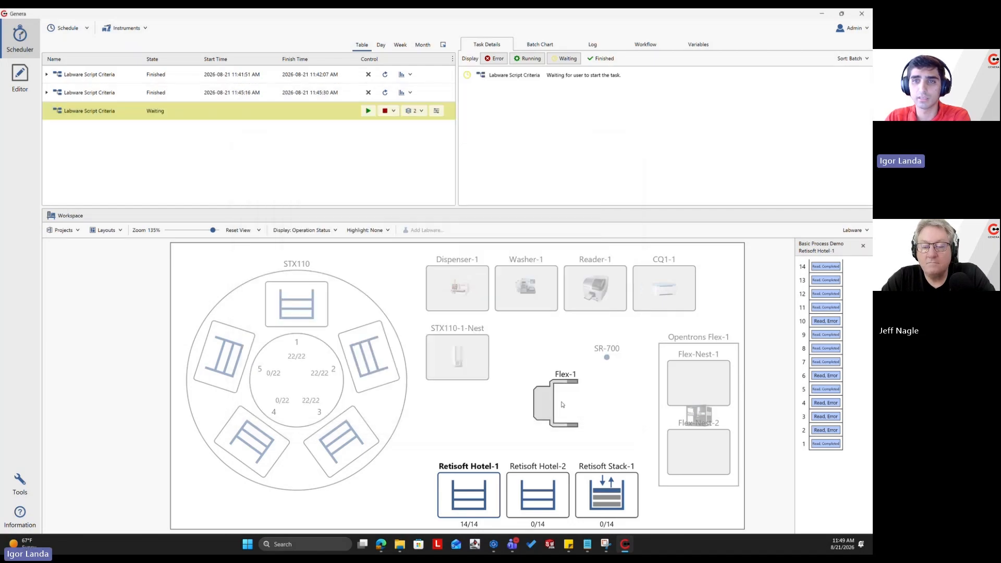
left_click(368, 111)
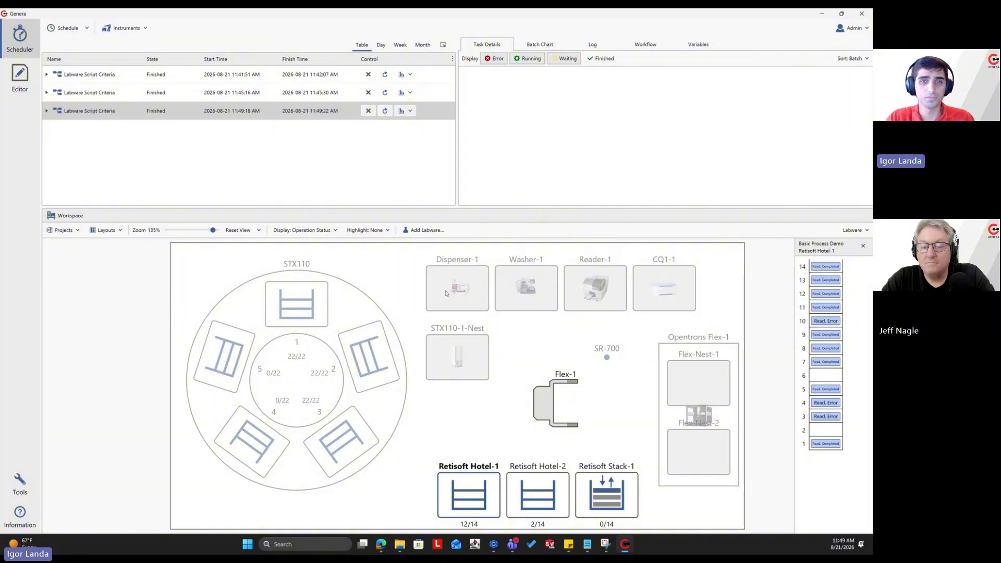
- Compare the barcodes and operation statuses of the Retisoft Hotel-1 plates, leaving the workspace display on Barcode
left_click(295, 235)
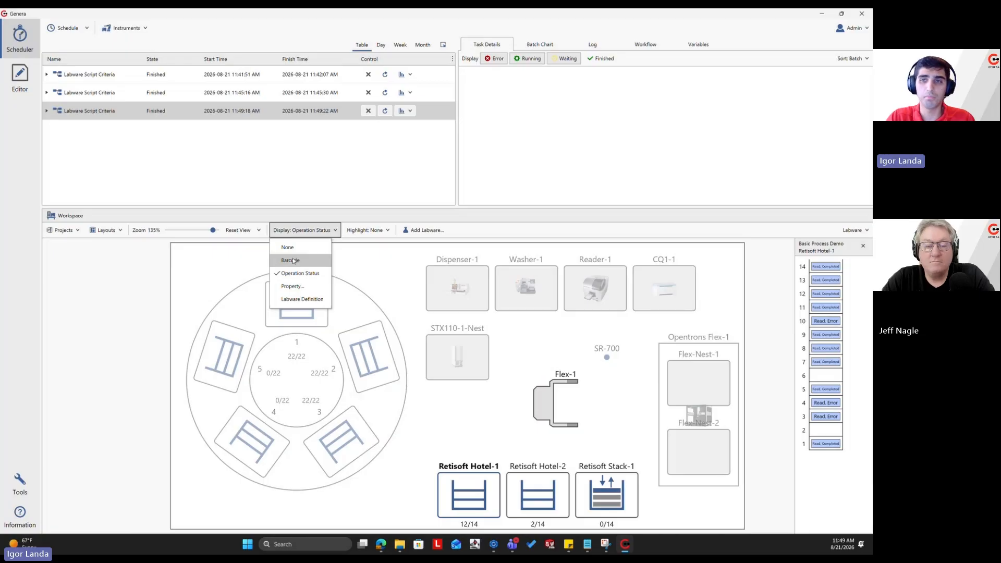
left_click(290, 260)
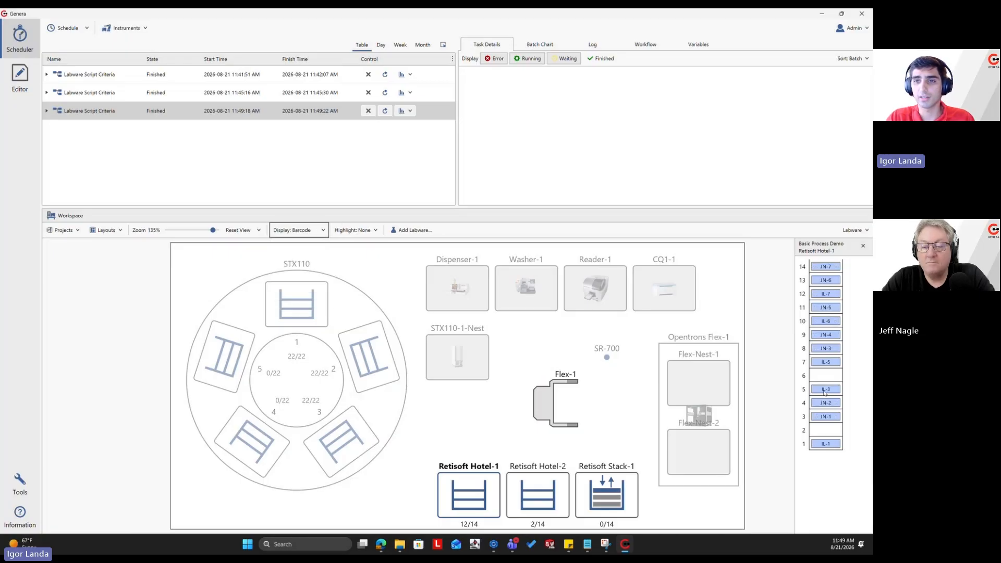
left_click(826, 321)
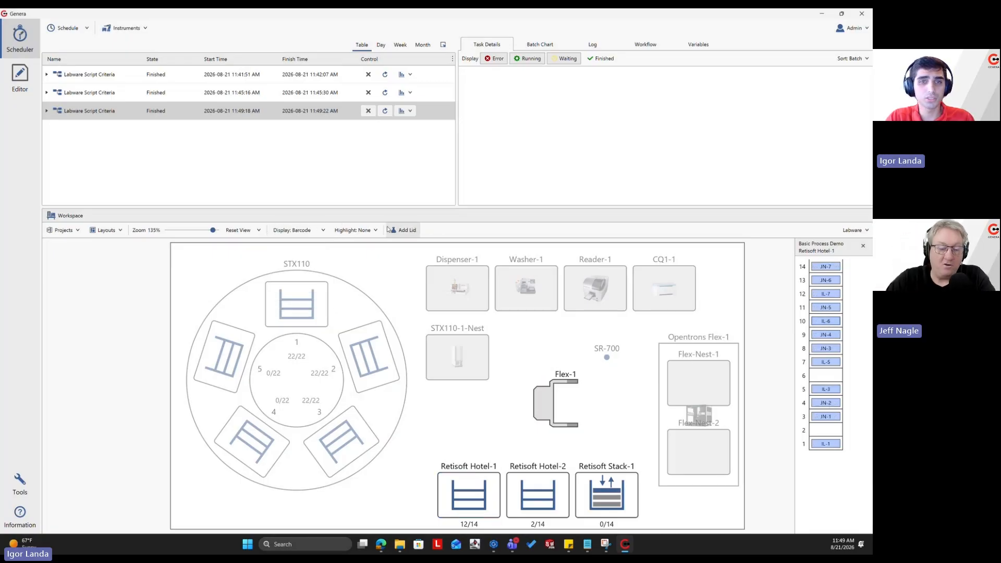
left_click(297, 230)
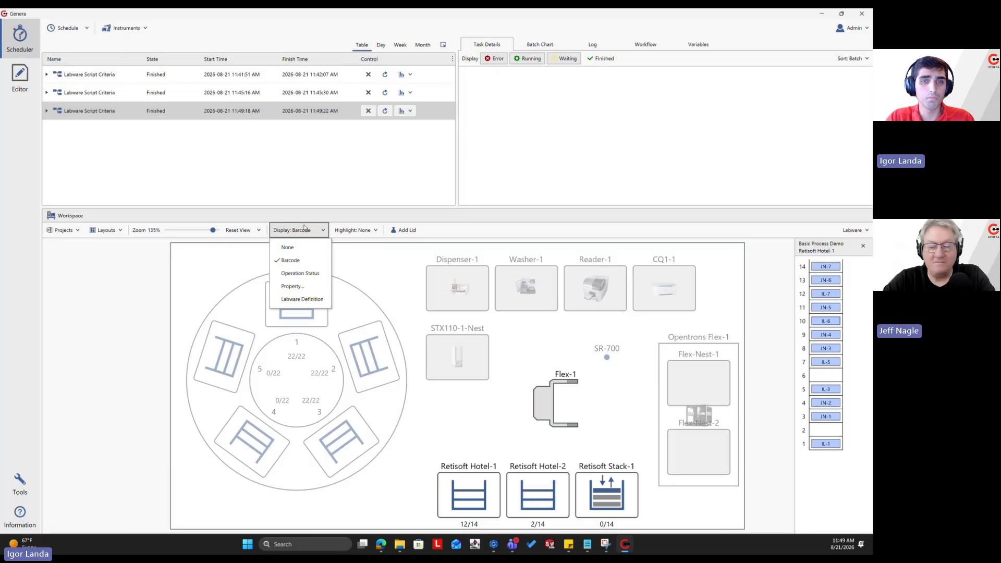
left_click(299, 274)
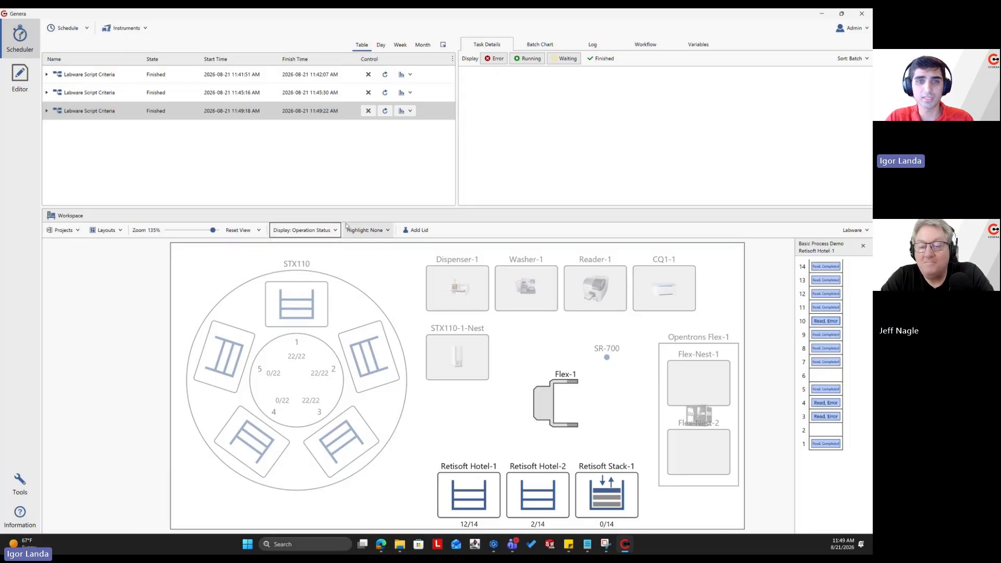
left_click(302, 230)
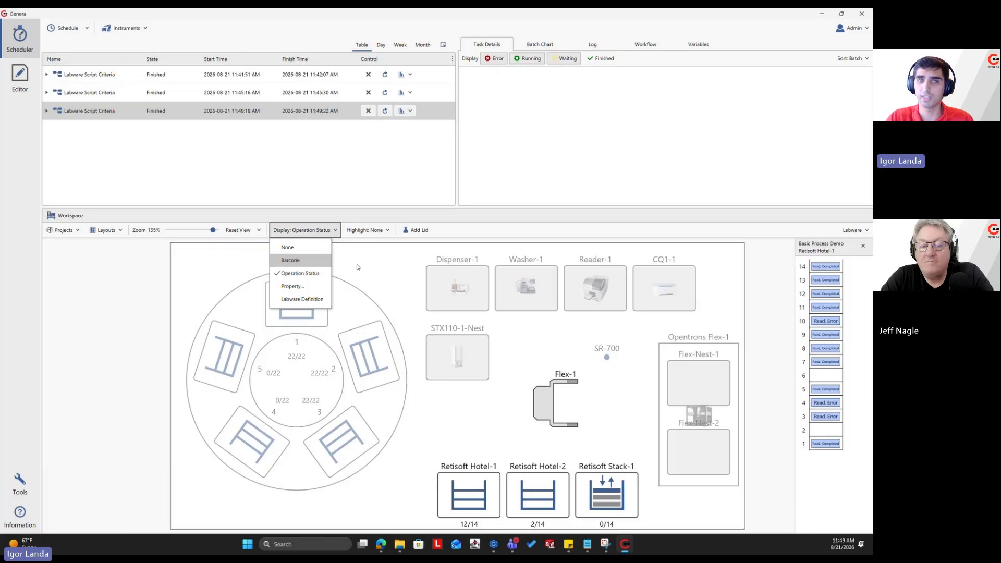
left_click(294, 261)
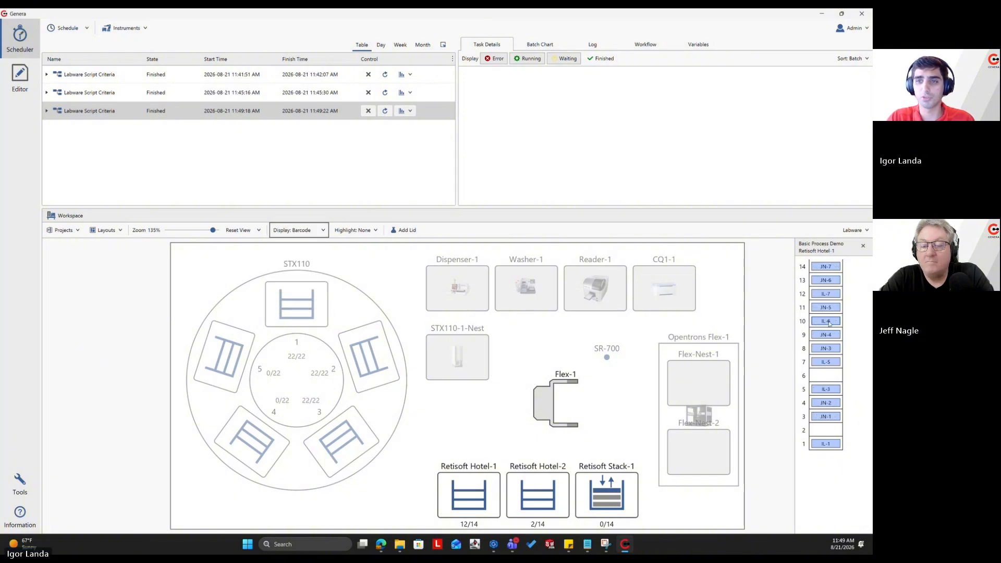
- Reschedule the latest finished Labware Script Criteria run with a batch count of 1 and priority 1, and start it
left_click(385, 110)
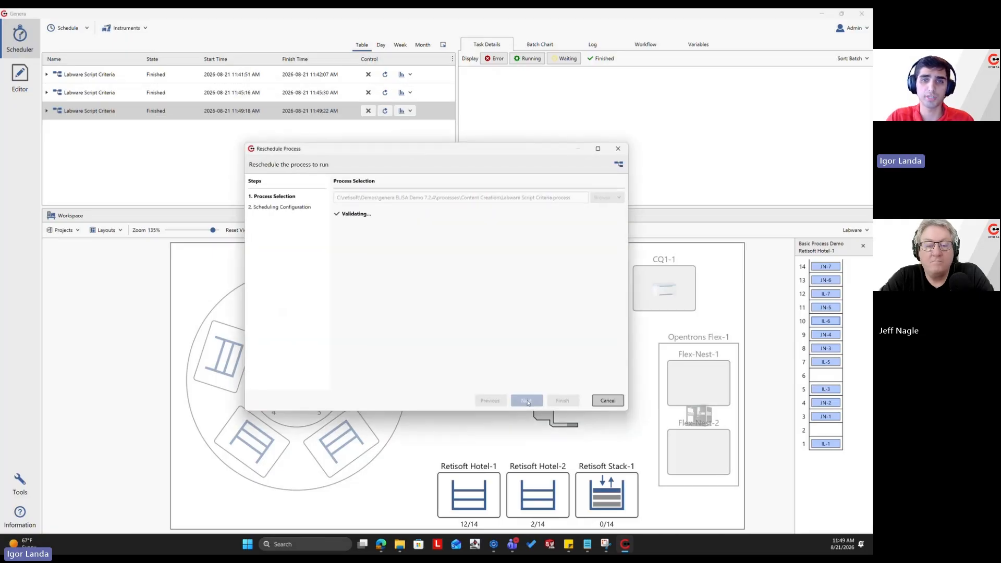
left_click(527, 401)
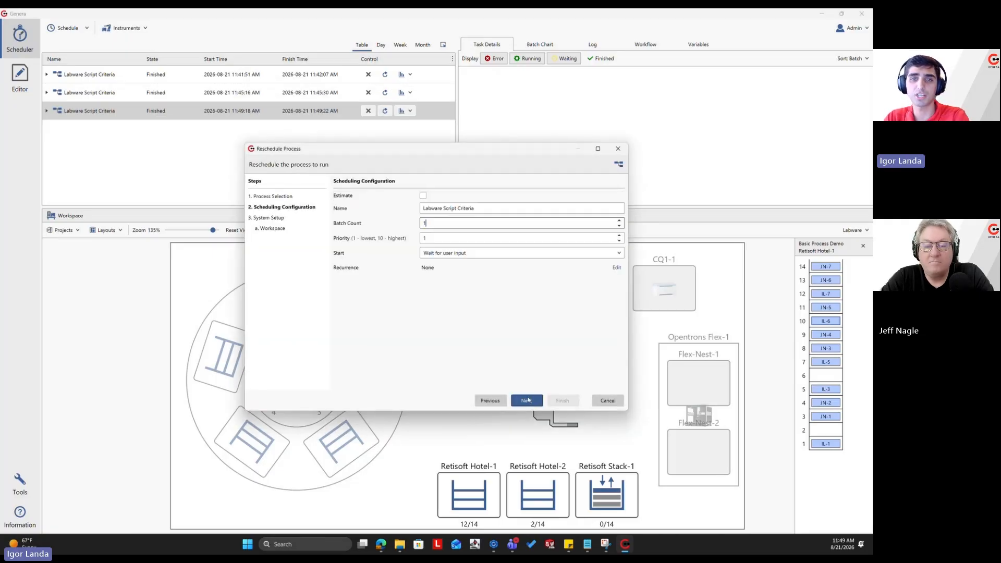
left_click(527, 401)
left_click(570, 401)
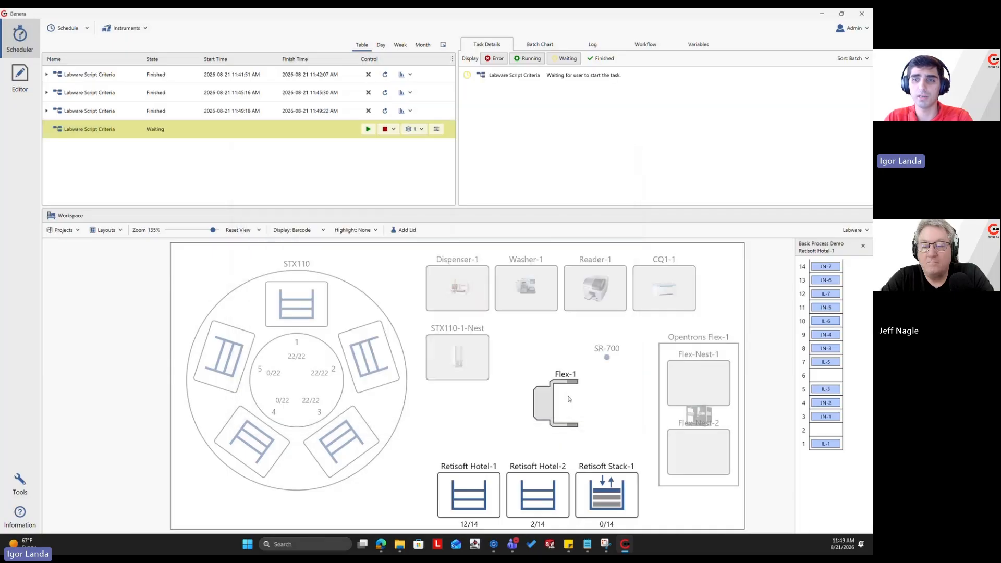
left_click(368, 129)
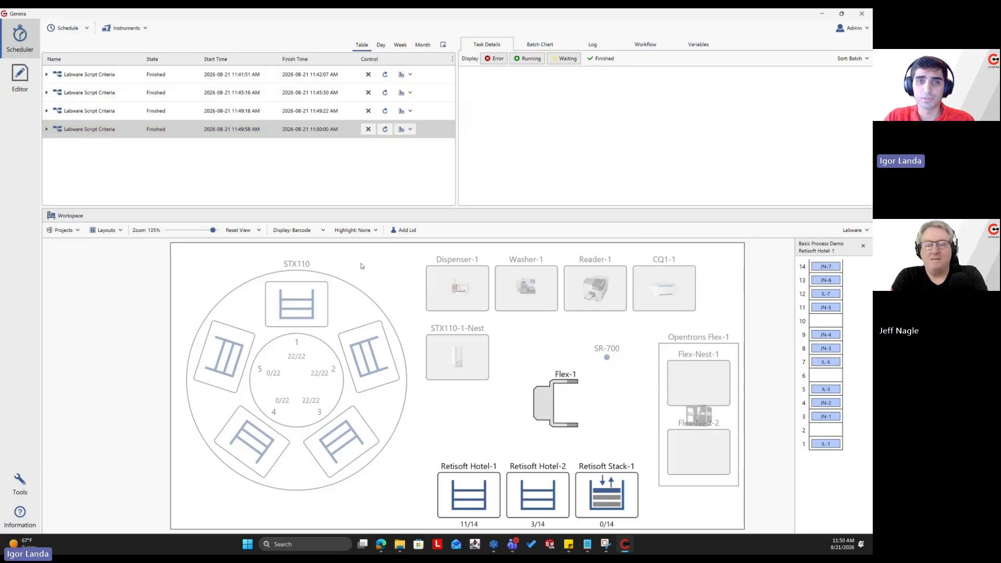
- Check the barcodes and operation statuses of the plates in Retisoft Hotel-2
left_click(532, 507)
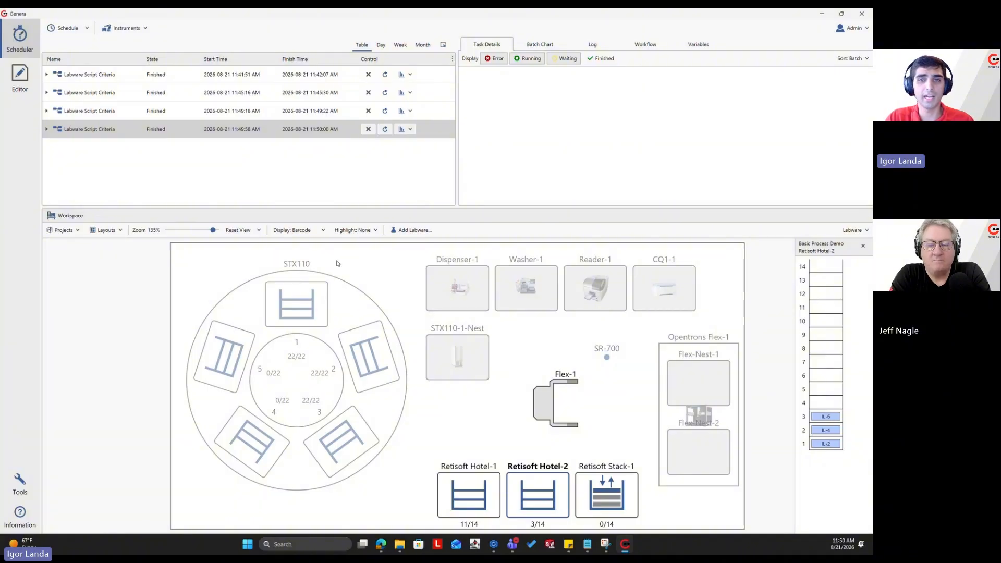
left_click(297, 230)
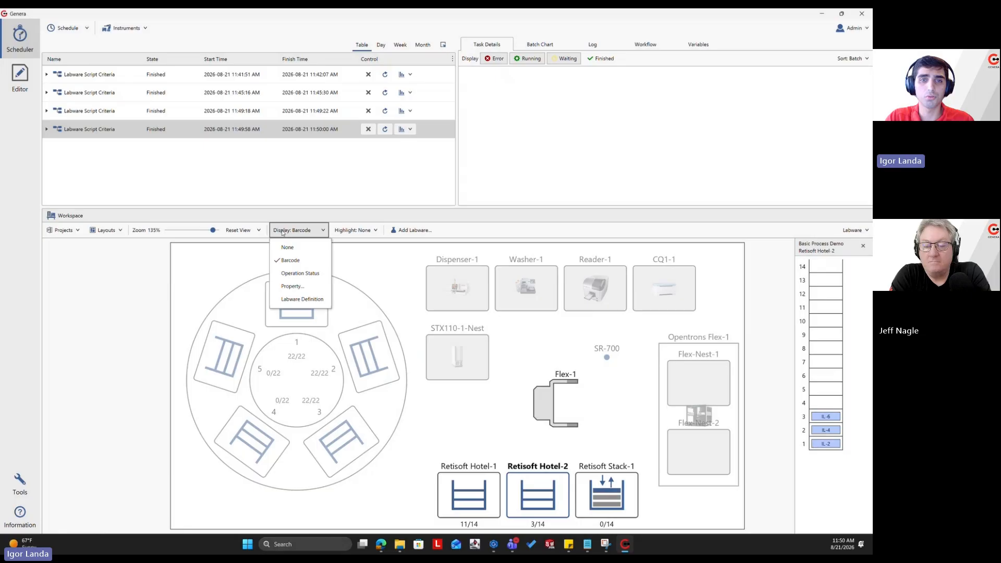
left_click(298, 273)
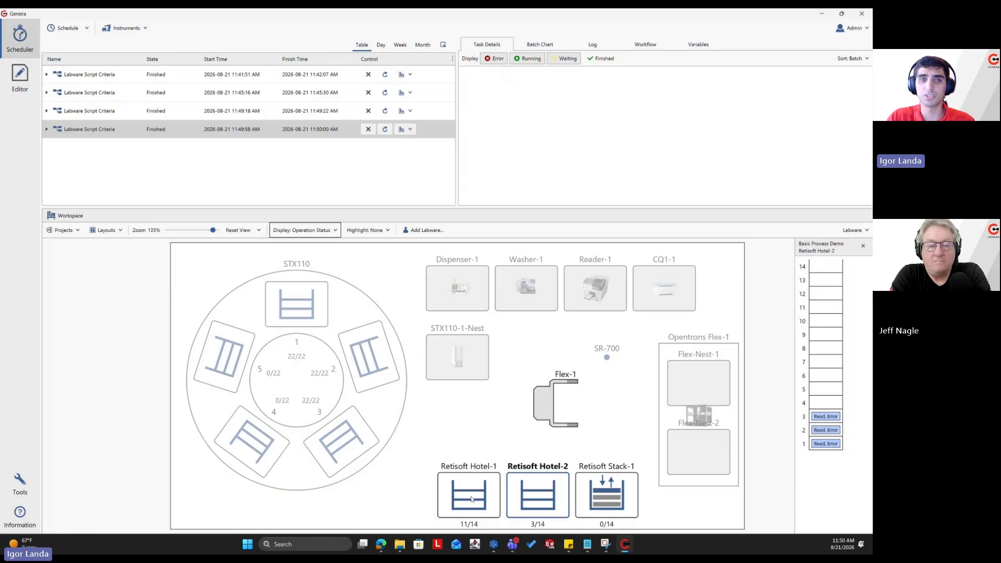
- In the Editor, open the Labware node's criteria script, widen its dialog and remove the blank line above "return false;"
left_click(21, 79)
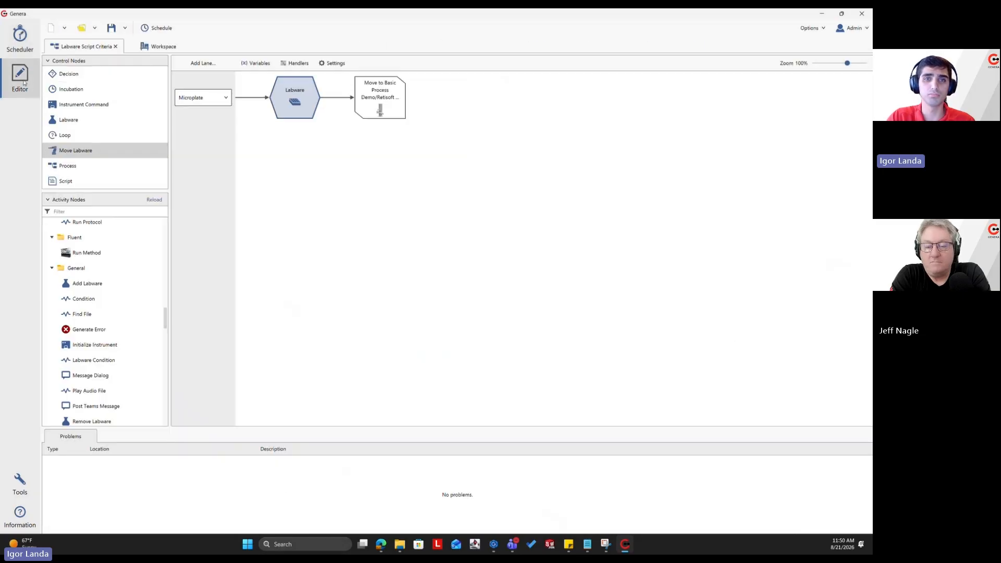
double_click(295, 98)
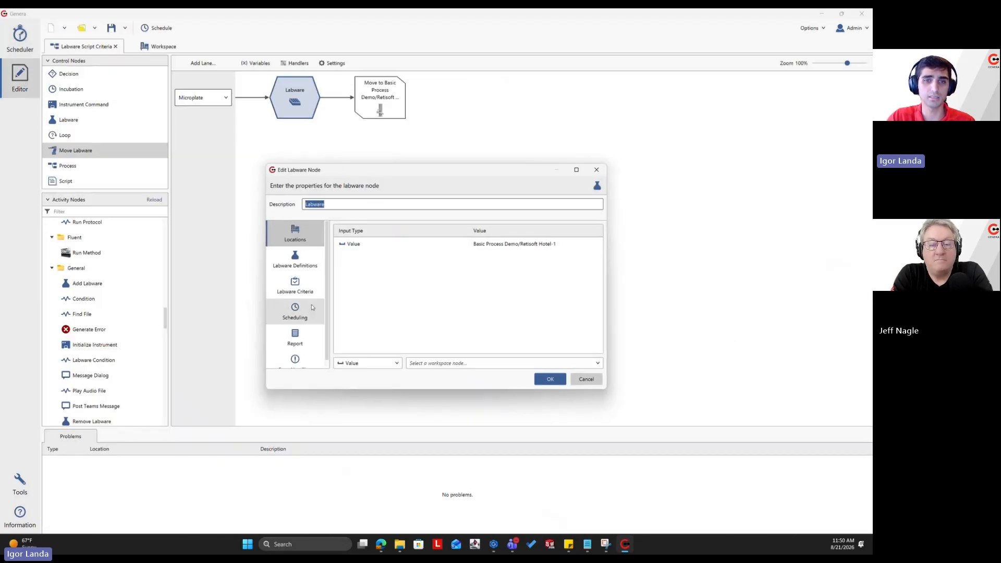
left_click(300, 291)
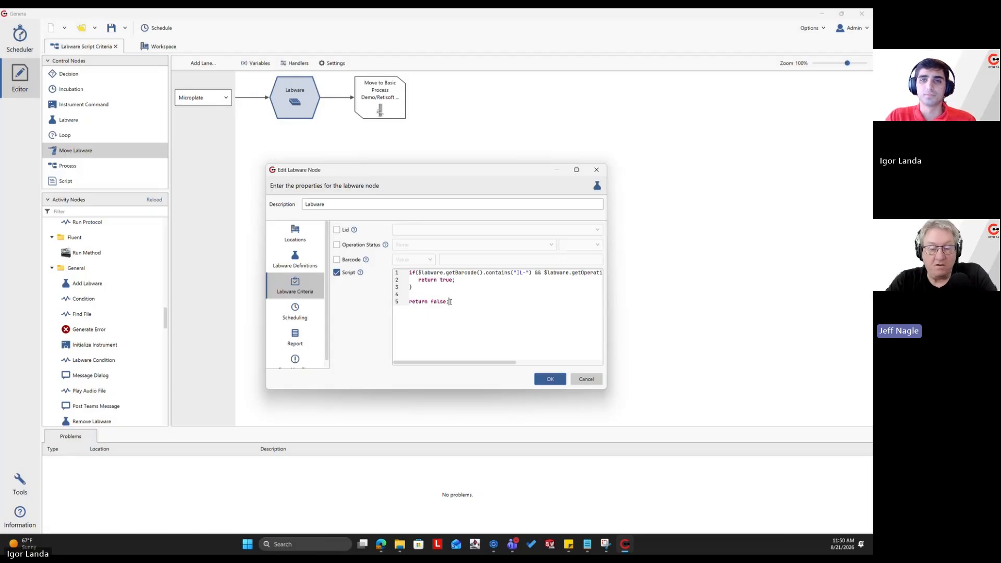
left_click_drag(608, 313, 785, 306)
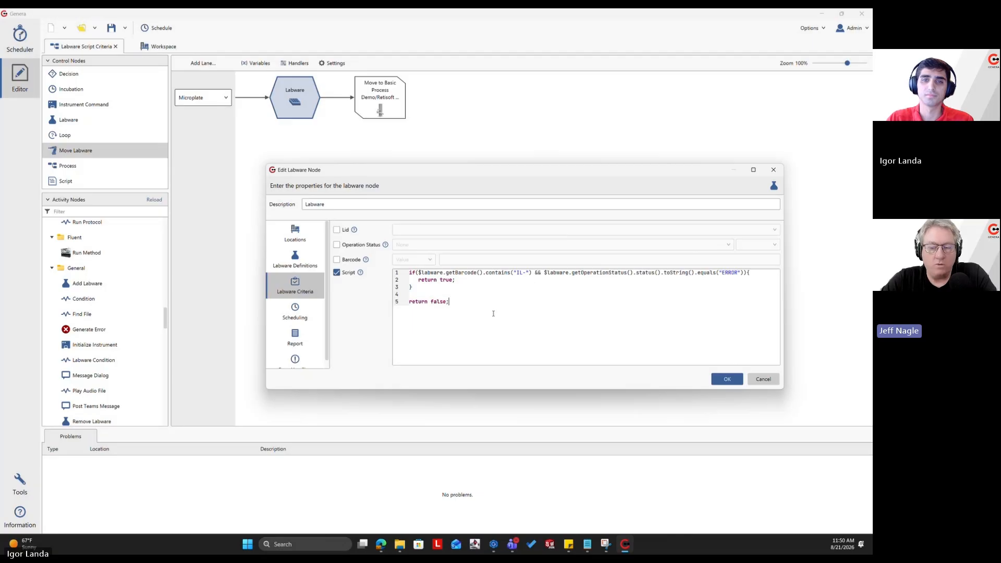
left_click(456, 295)
key("BackSpace")
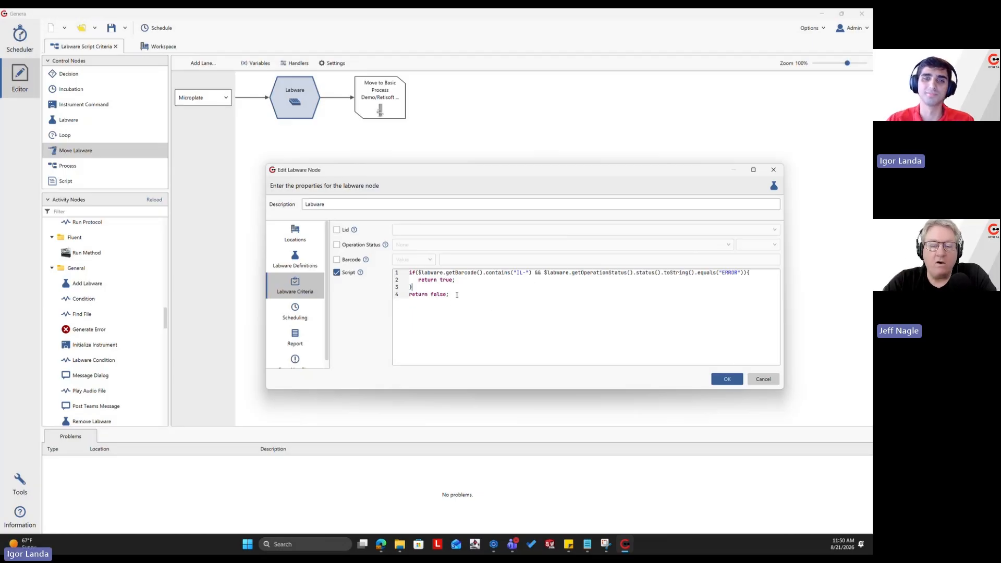